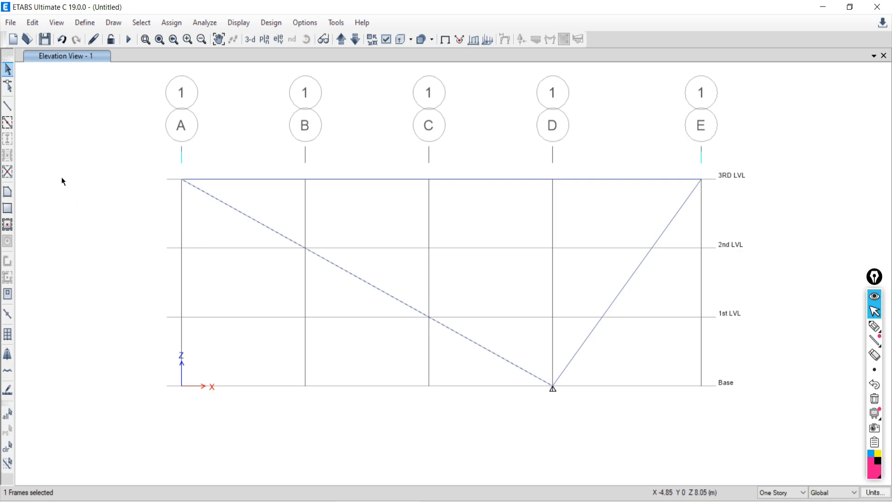
# Step: Check the truss drawing in the PDF, then draw the vertical frame member on grid B from 3RD LVL to 2nd LVL
pyautogui.click(8, 109)
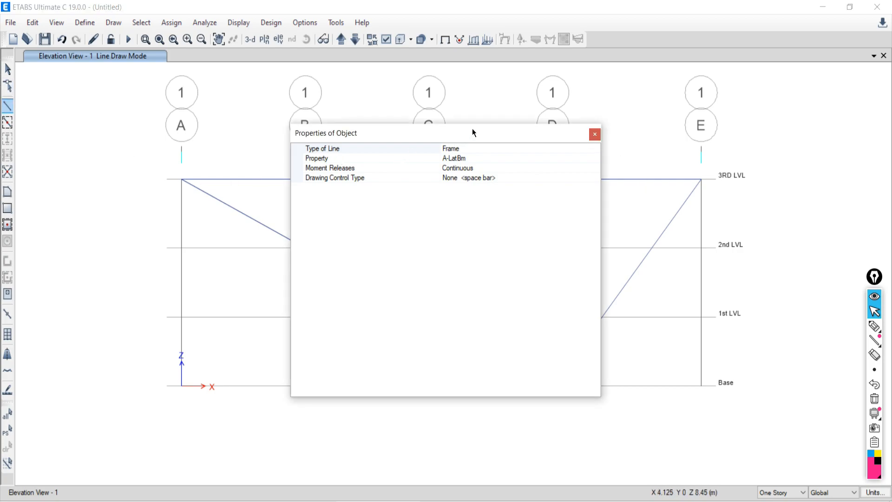
pyautogui.moveTo(473, 135); pyautogui.dragTo(317, 158)
pyautogui.click(439, 160)
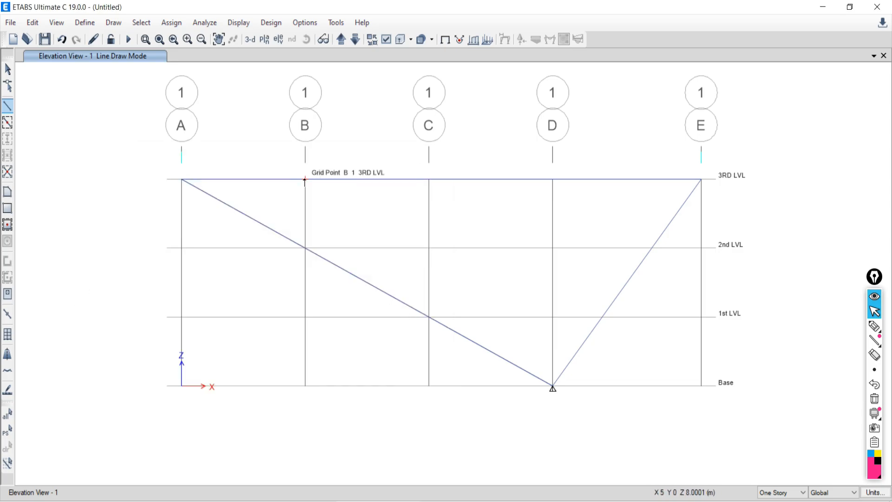
pyautogui.click(318, 500)
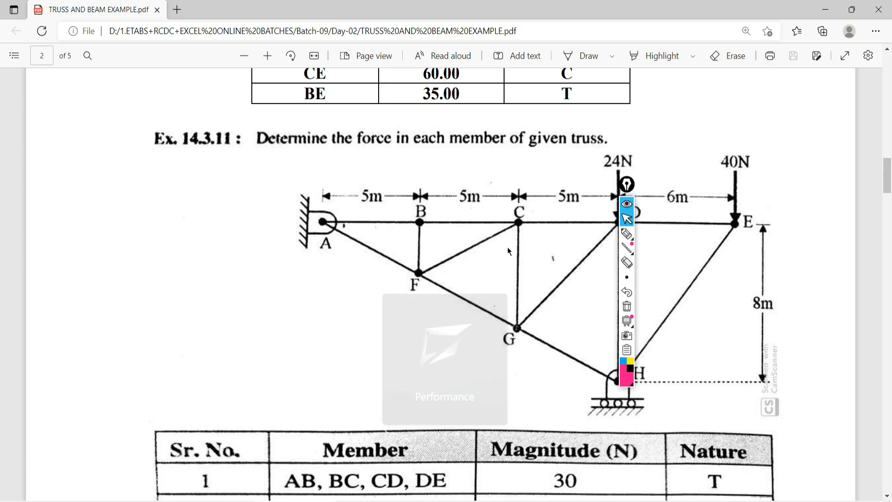
pyautogui.moveTo(378, 501)
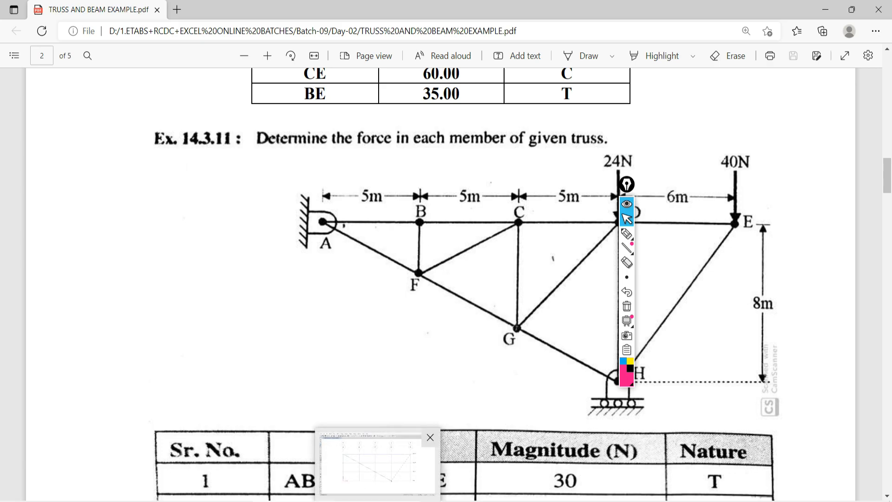
pyautogui.click(378, 464)
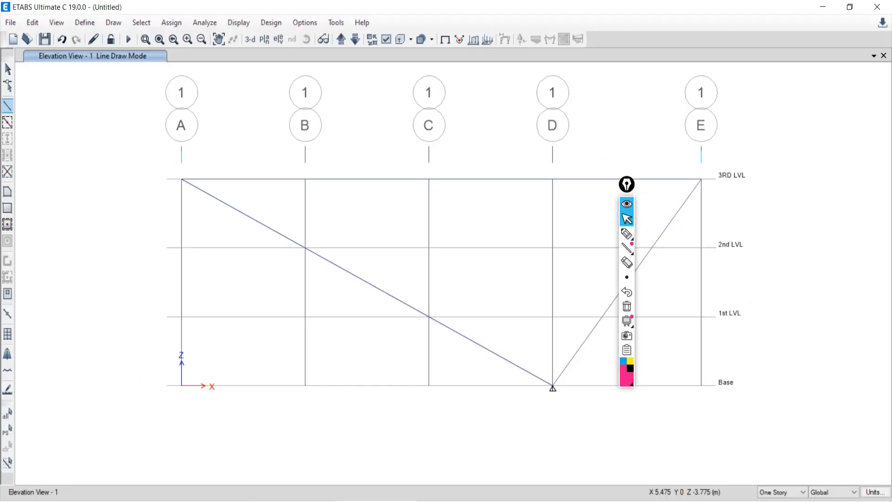
pyautogui.click(304, 179)
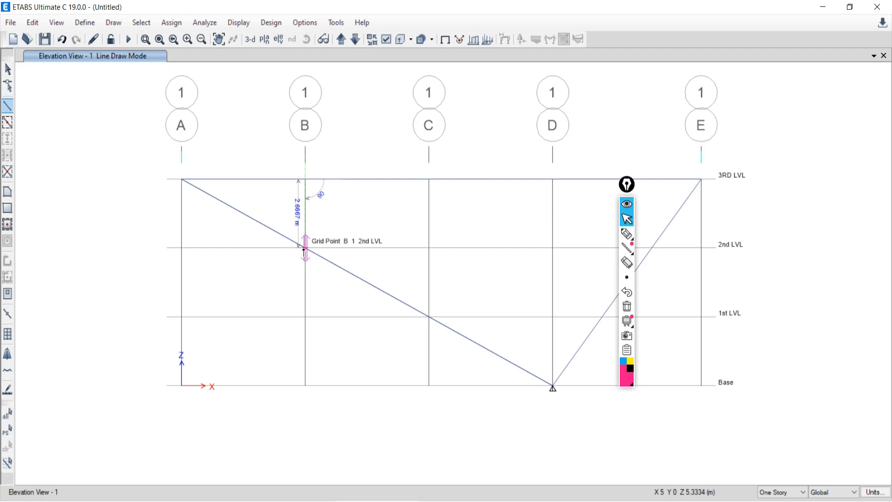
pyautogui.scroll(5, 304, 248)
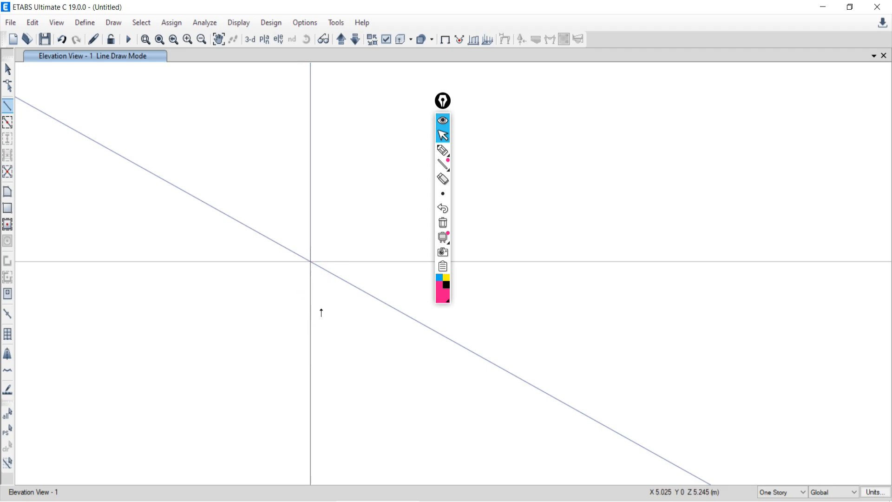
# Step: Draw the vertical frame member on grid C from 3RD LVL down to 1st LVL
pyautogui.scroll(-3, 369, 340)
pyautogui.scroll(-1, 370, 341)
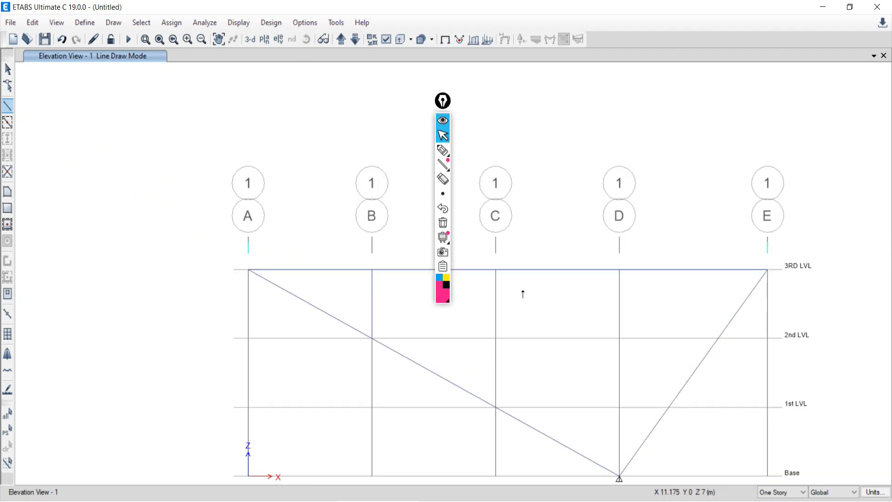
pyautogui.click(495, 269)
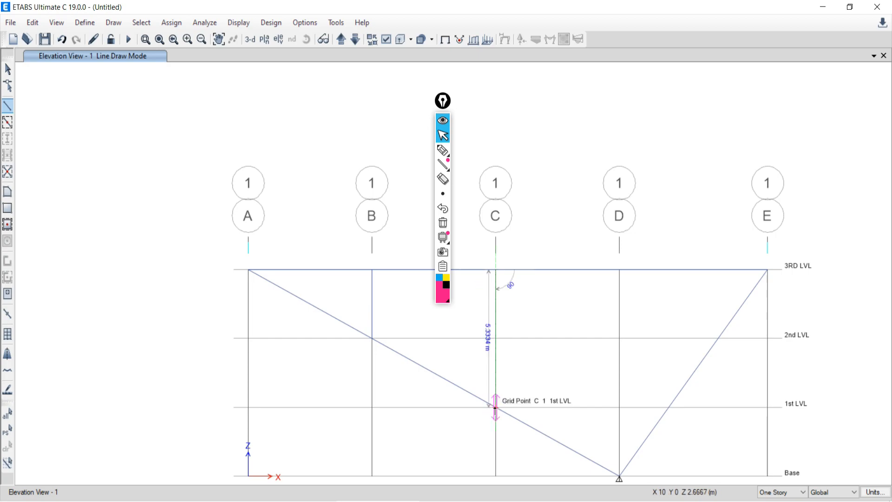
pyautogui.click(495, 407)
# Step: Draw the vertical frame member on grid D from 3RD LVL to Base and end the line chain
pyautogui.scroll(-3, 526, 344)
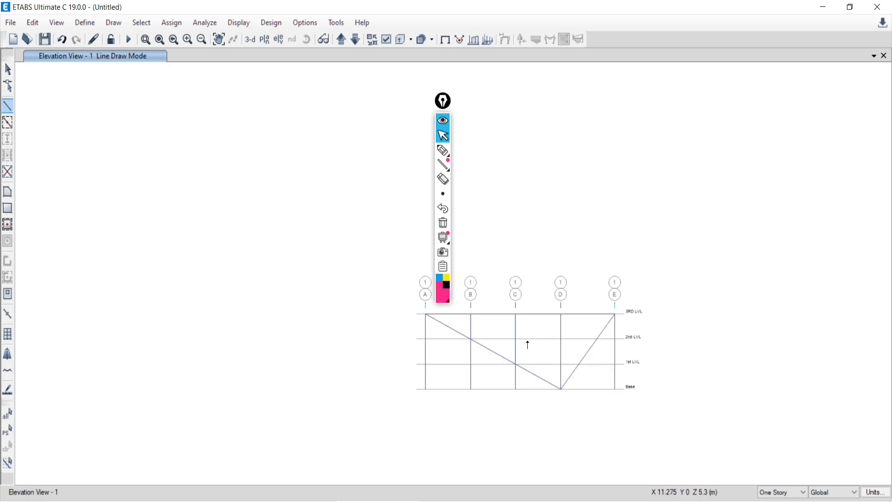
pyautogui.scroll(3, 519, 391)
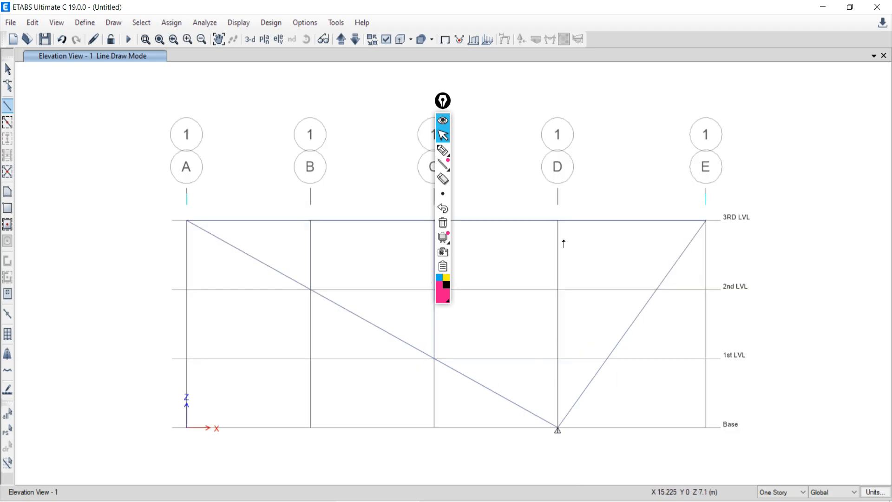
pyautogui.click(557, 221)
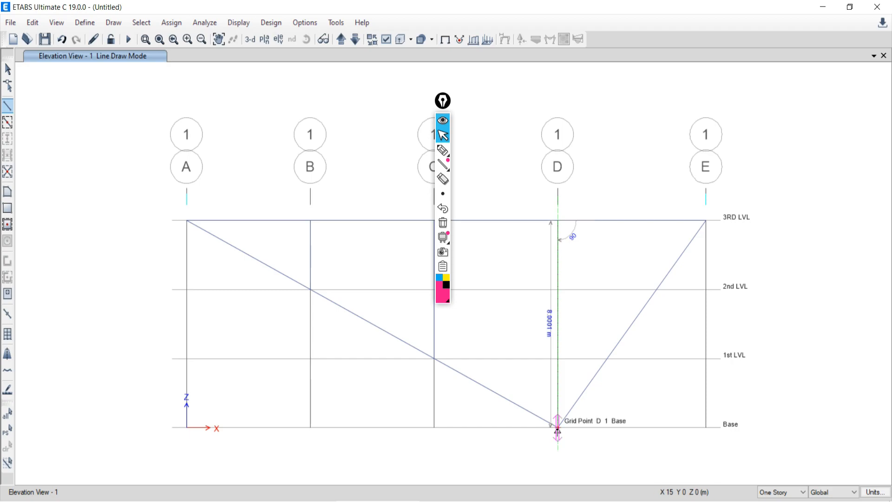
pyautogui.scroll(3, 557, 431)
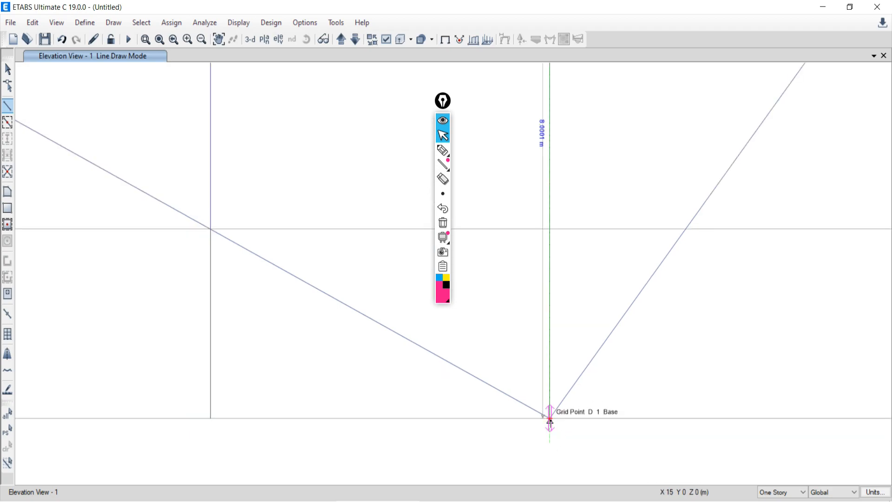
pyautogui.click(550, 421)
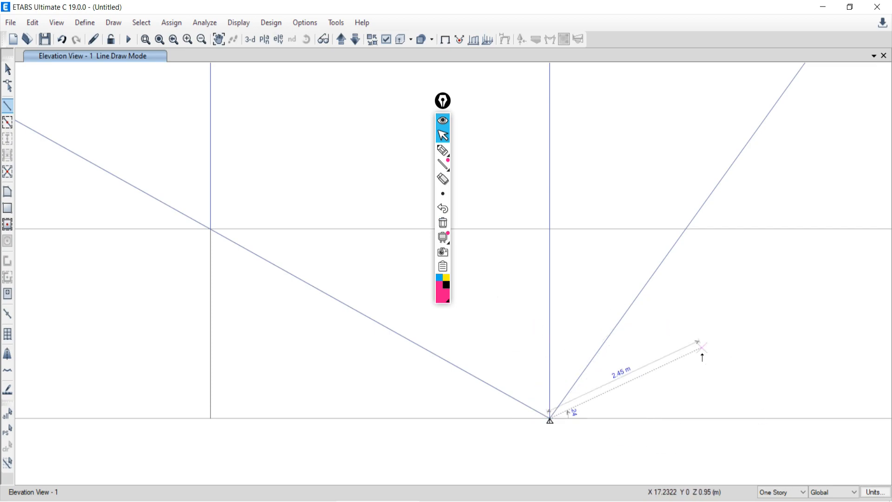
pyautogui.rightClick(593, 148)
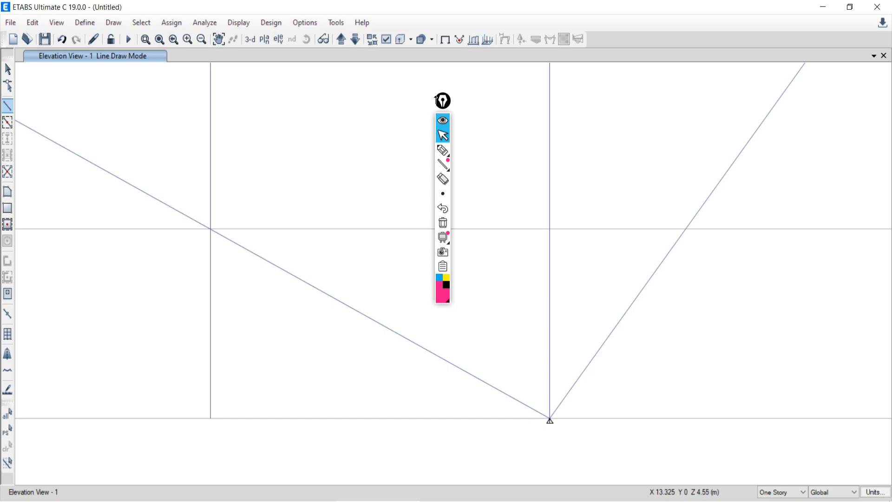
pyautogui.moveTo(437, 98); pyautogui.dragTo(873, 277)
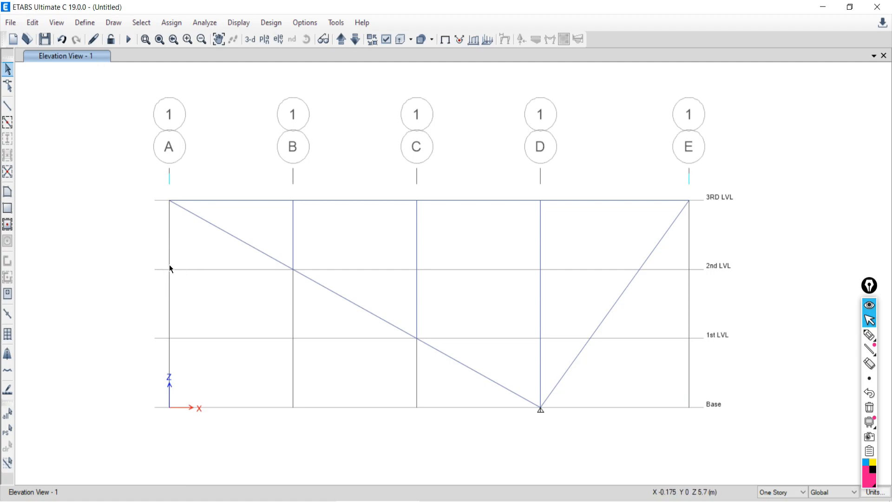
# Step: Set grid system G1's grid colour to a medium grey with red, green and blue at 129, and apply the grid data
pyautogui.click(33, 23)
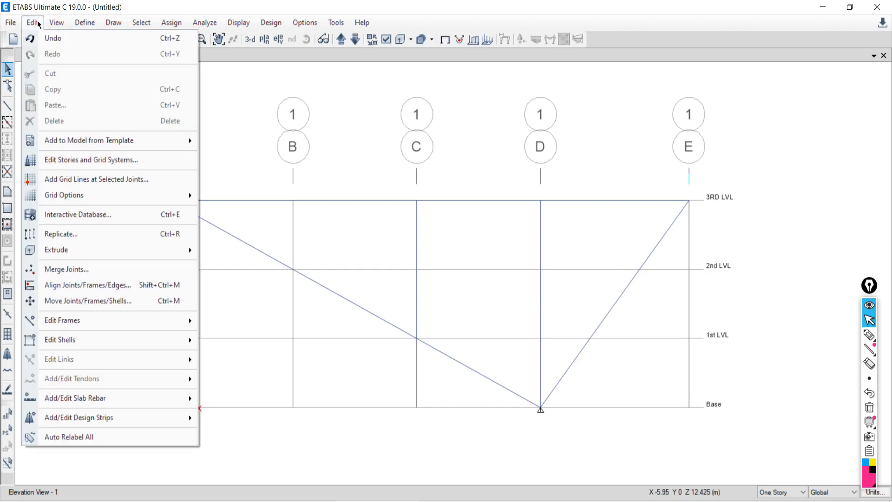
pyautogui.click(56, 160)
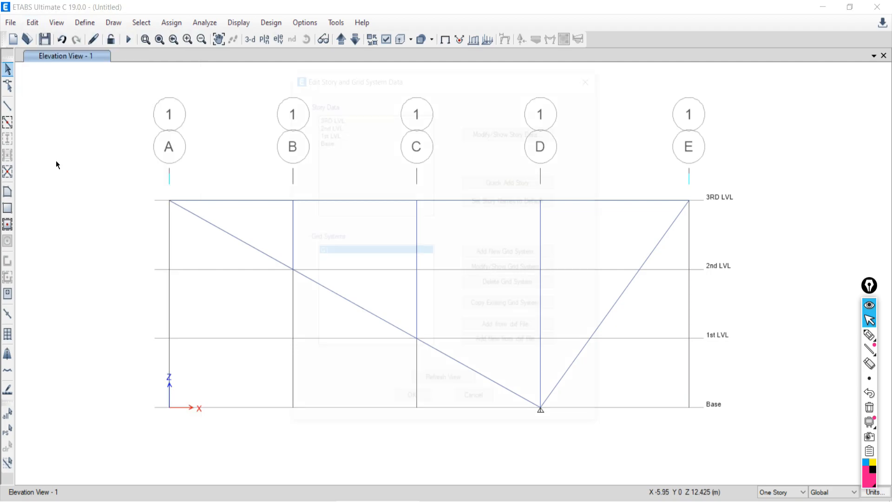
pyautogui.click(515, 270)
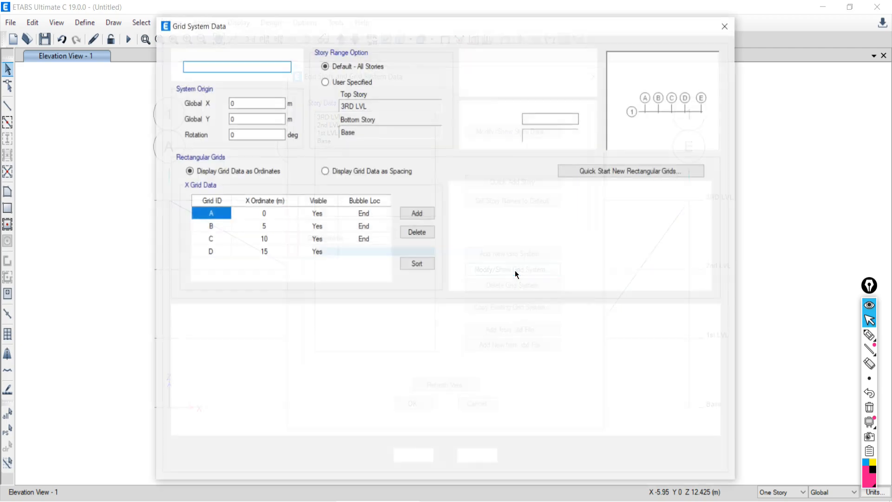
pyautogui.click(565, 138)
pyautogui.moveTo(571, 196); pyautogui.dragTo(572, 178)
pyautogui.click(338, 289)
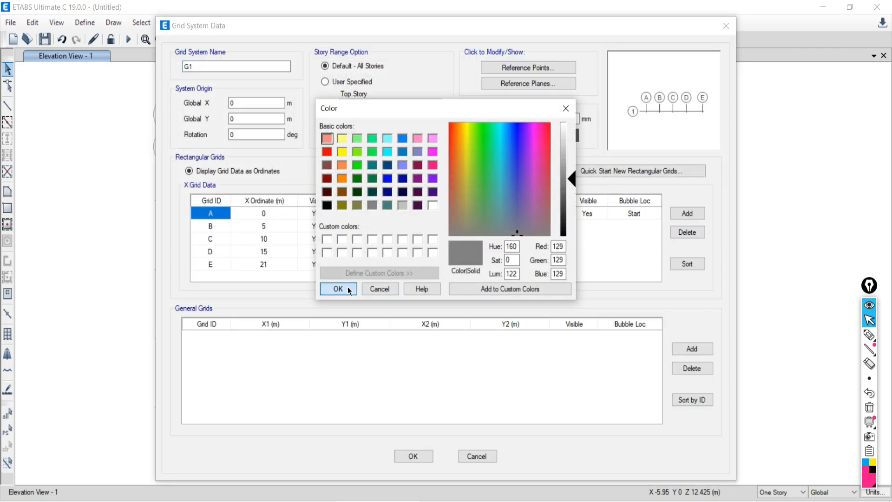
pyautogui.click(412, 454)
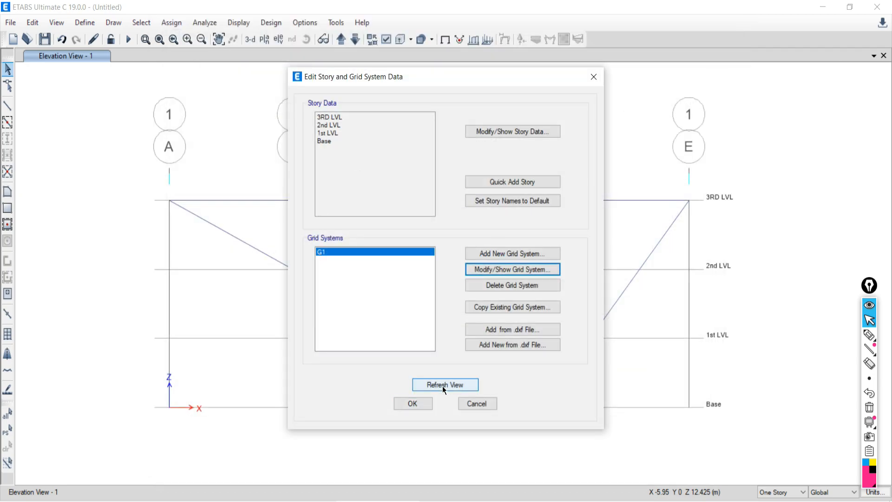
pyautogui.click(407, 407)
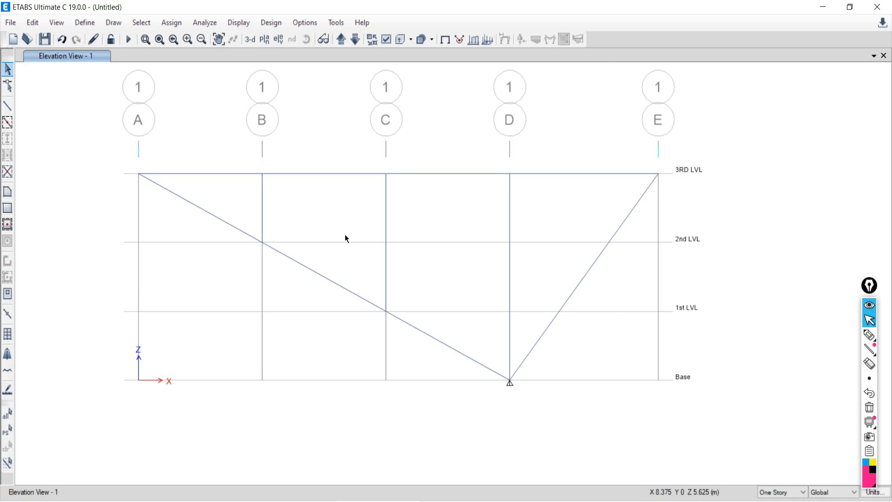
# Step: Consult the PDF truss figure and draw the diagonal frame from grid B at 2nd LVL to grid C at 3RD LVL
pyautogui.hotkey('alt', 'Tab')
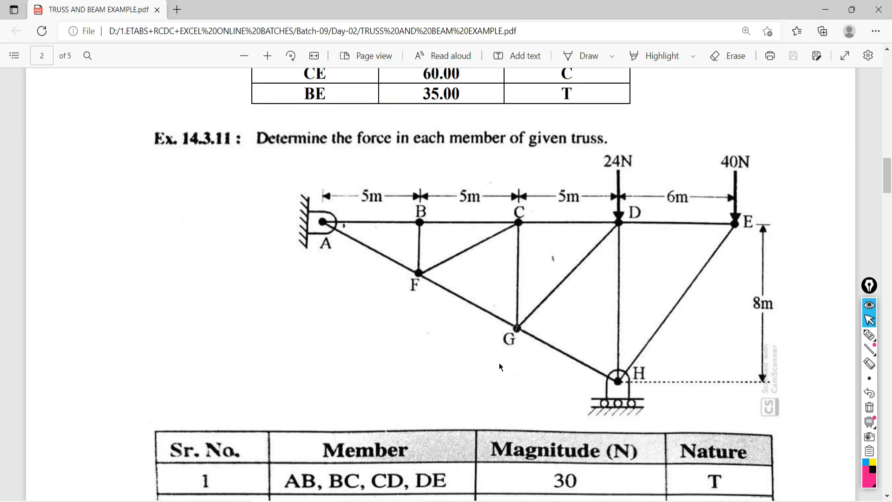
pyautogui.hotkey('alt', 'Tab')
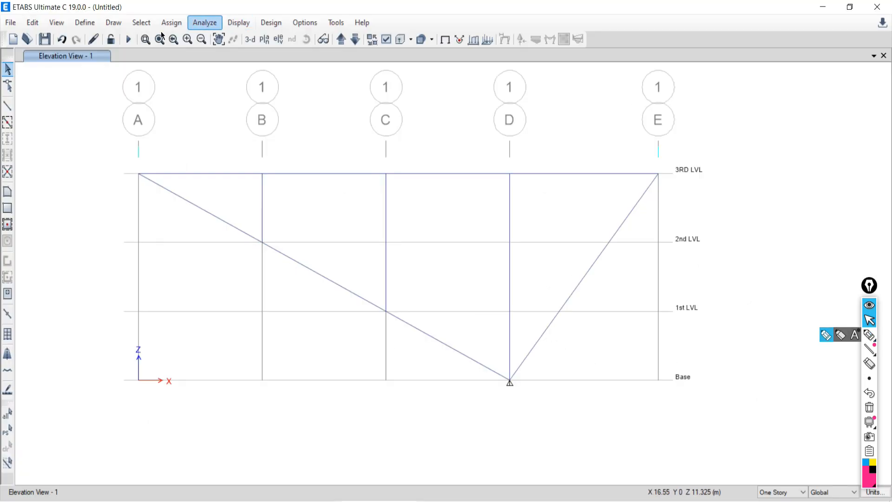
pyautogui.click(7, 105)
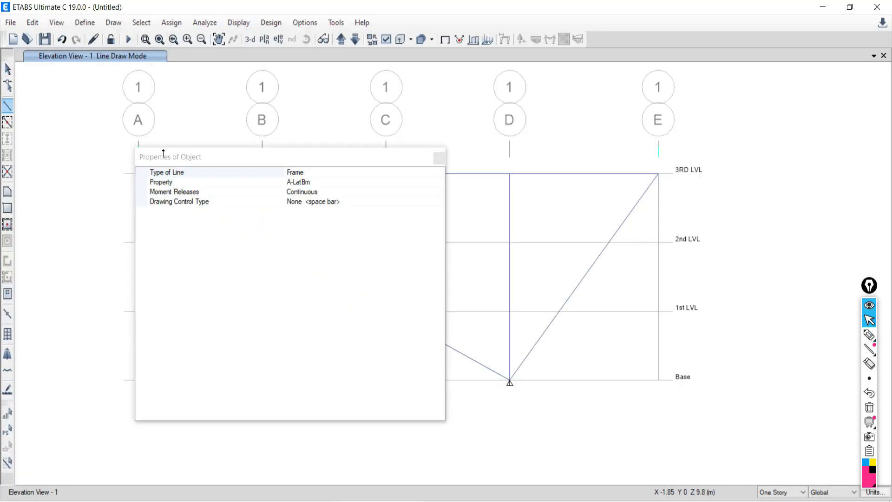
pyautogui.click(439, 159)
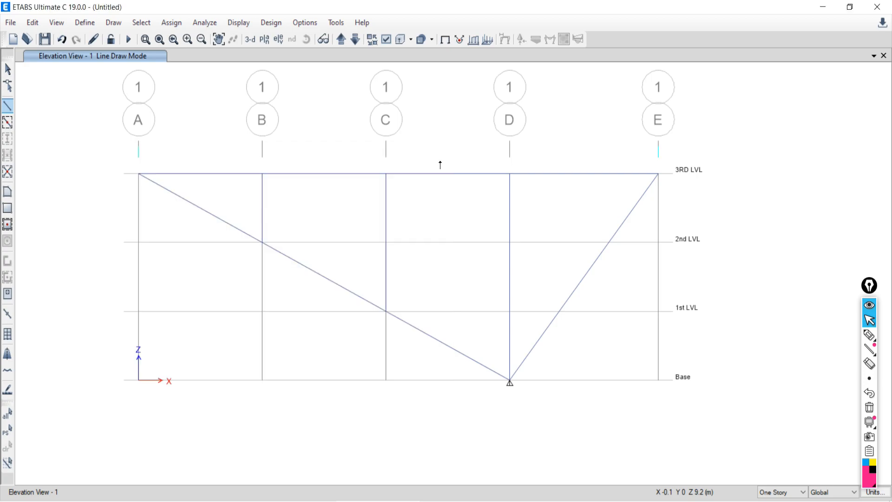
pyautogui.click(261, 242)
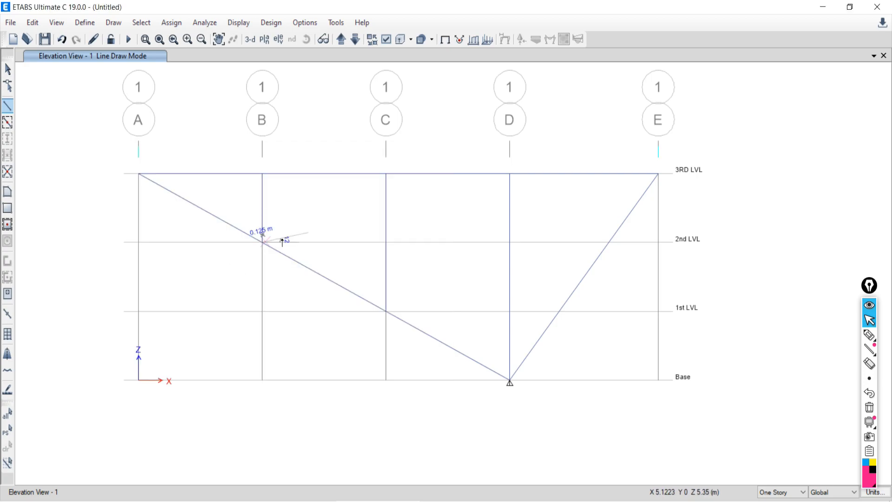
pyautogui.click(385, 174)
pyautogui.rightClick(333, 220)
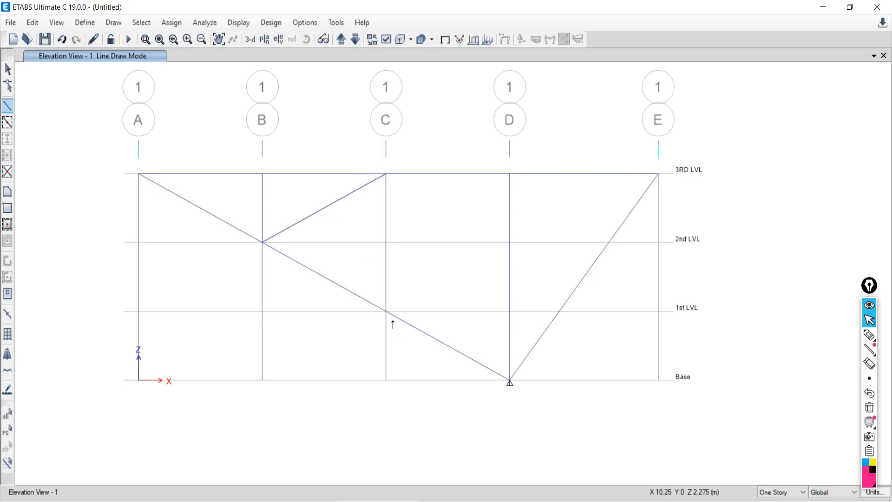
# Step: Draw the diagonal frame member from grid C at 1st LVL to grid D at 3RD LVL
pyautogui.click(386, 312)
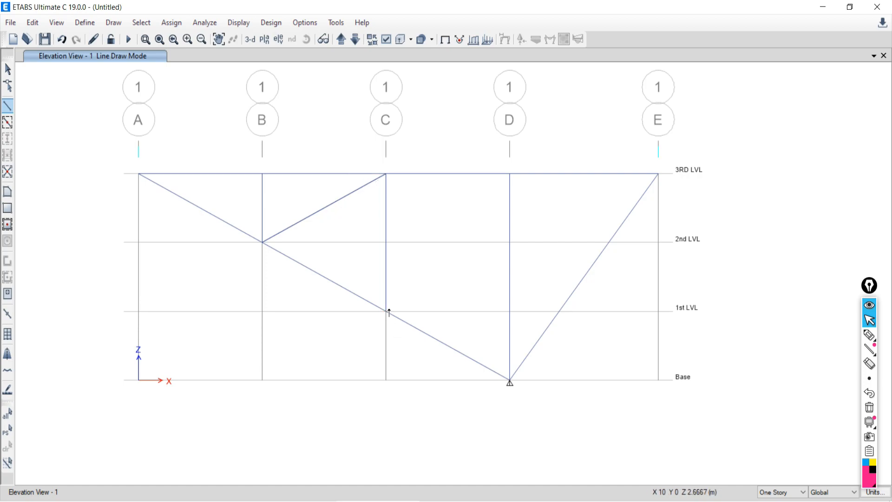
pyautogui.click(509, 174)
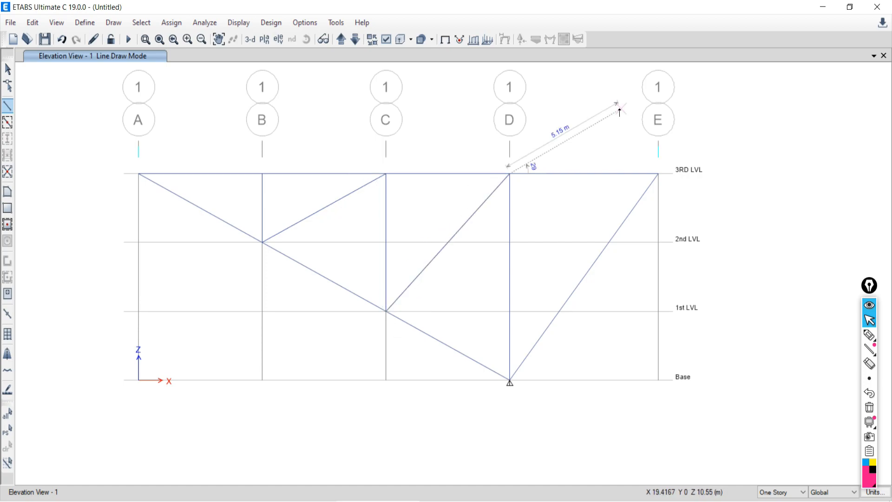
pyautogui.rightClick(568, 125)
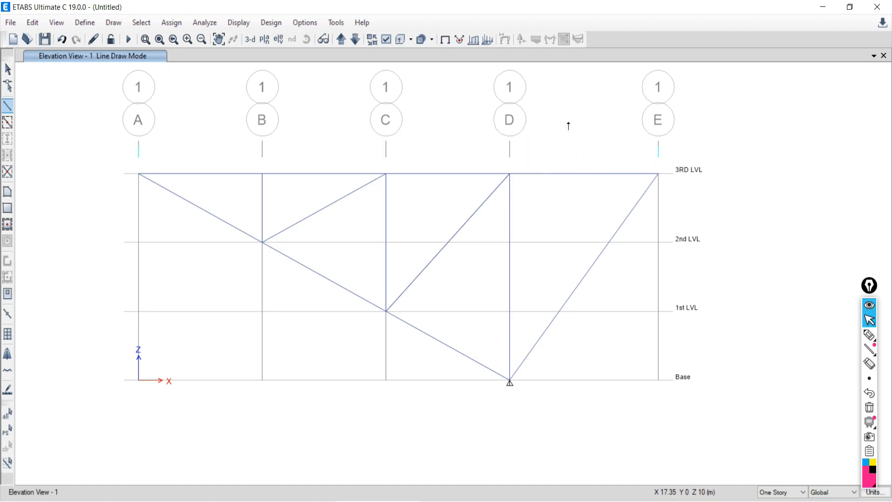
# Step: Leave line drawing and return to object selection in the elevation view
pyautogui.scroll(-4, 437, 253)
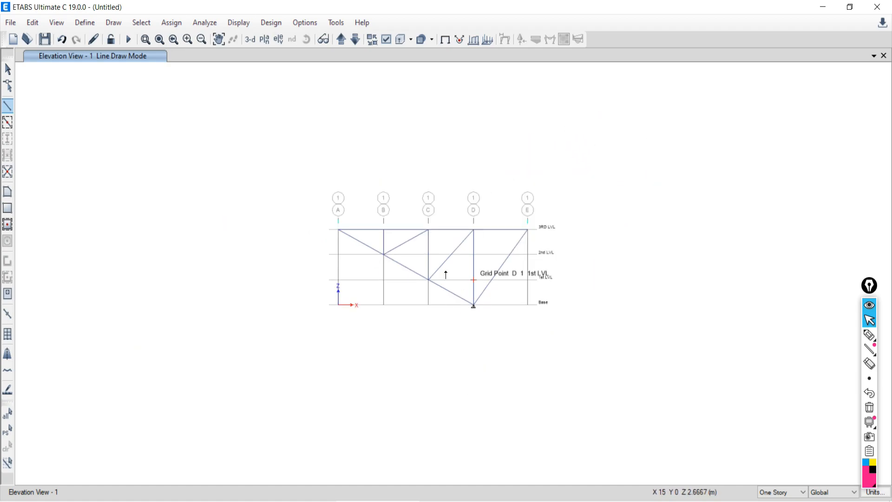
pyautogui.scroll(8, 465, 321)
pyautogui.scroll(-5, 466, 320)
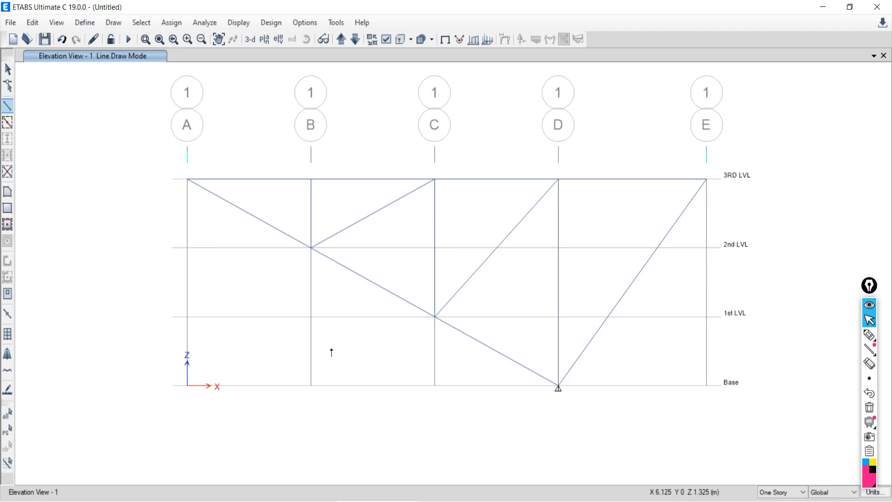
pyautogui.click(7, 69)
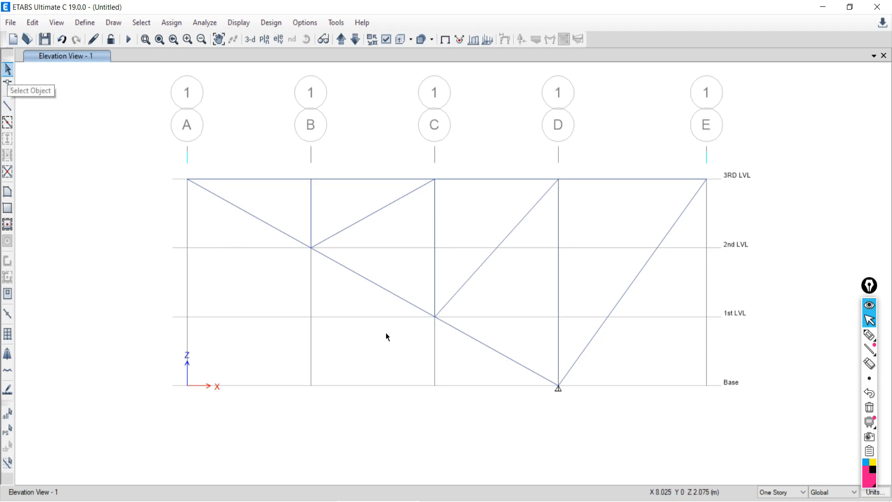
pyautogui.click(354, 273)
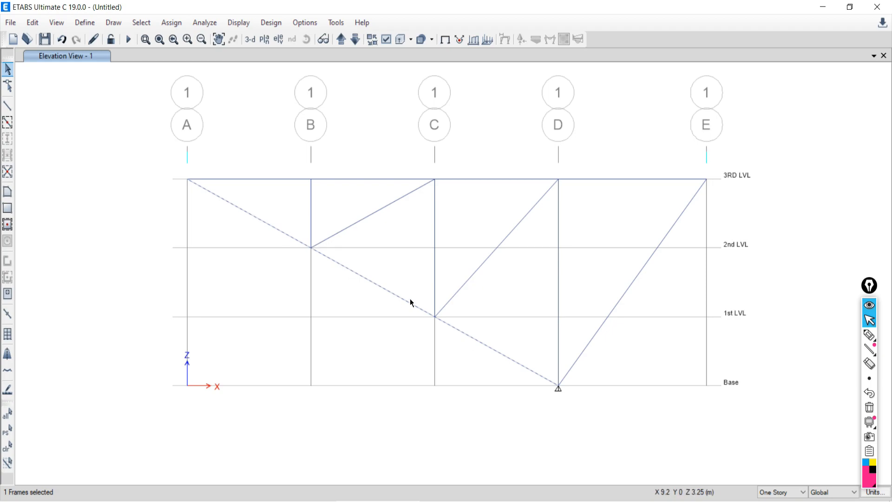
pyautogui.moveTo(289, 222); pyautogui.dragTo(344, 266)
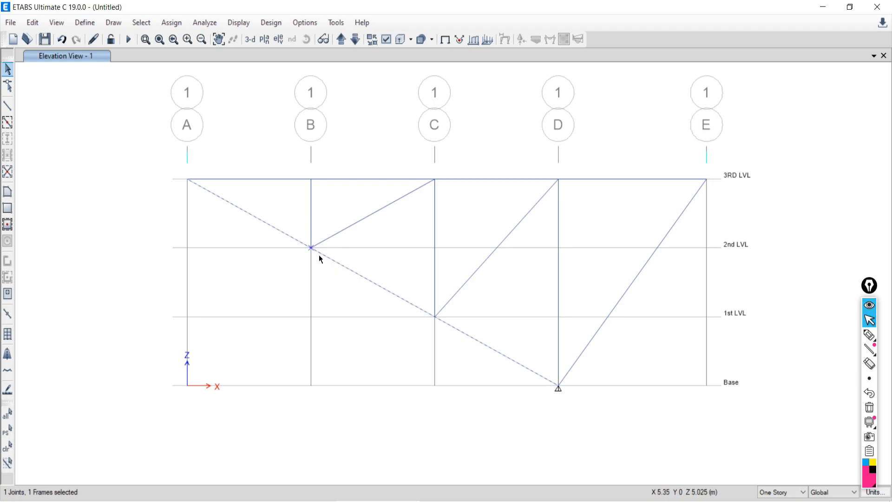
pyautogui.click(8, 445)
# Step: Mark the sloping bottom chord and its intermediate joints on grids C and B with freehand ink, and clear the ink
pyautogui.click(869, 335)
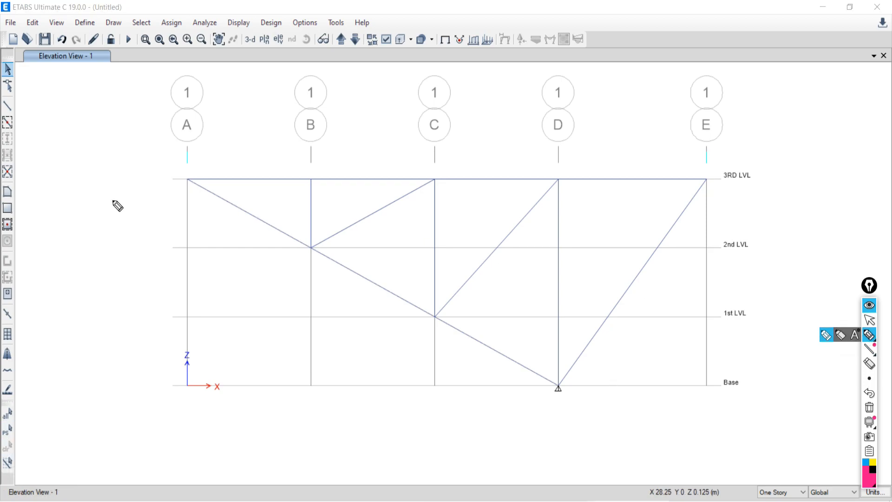
pyautogui.moveTo(189, 181)
pyautogui.mouseDown()
pyautogui.moveTo(300, 227)
pyautogui.moveTo(567, 372)
pyautogui.mouseUp()
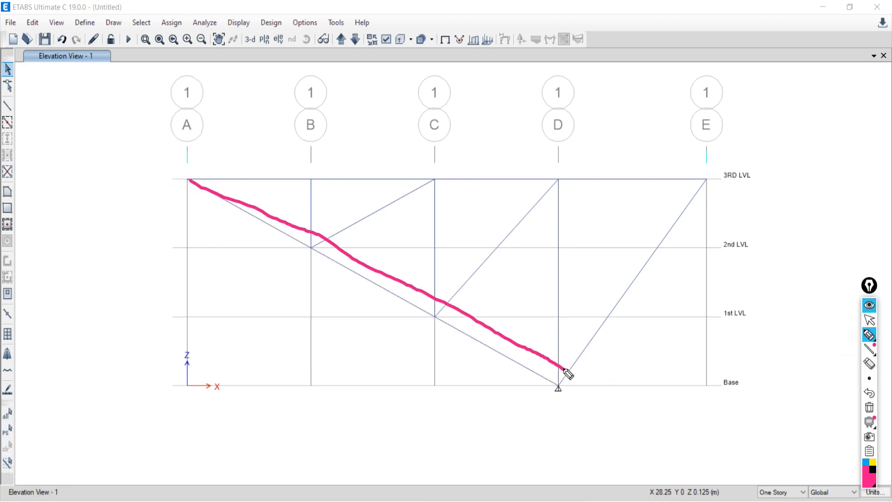
pyautogui.moveTo(439, 292)
pyautogui.mouseDown()
pyautogui.moveTo(432, 322)
pyautogui.moveTo(439, 295)
pyautogui.mouseUp()
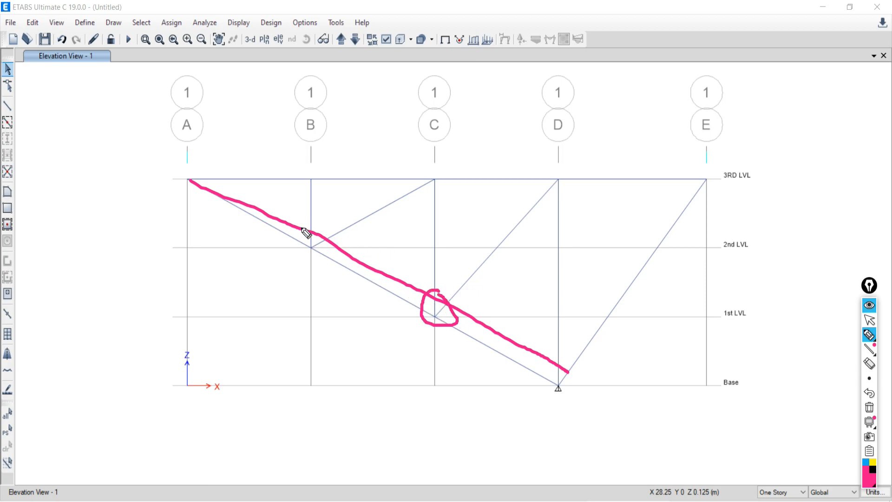
pyautogui.moveTo(313, 217)
pyautogui.mouseDown()
pyautogui.moveTo(298, 244)
pyautogui.moveTo(322, 228)
pyautogui.mouseUp()
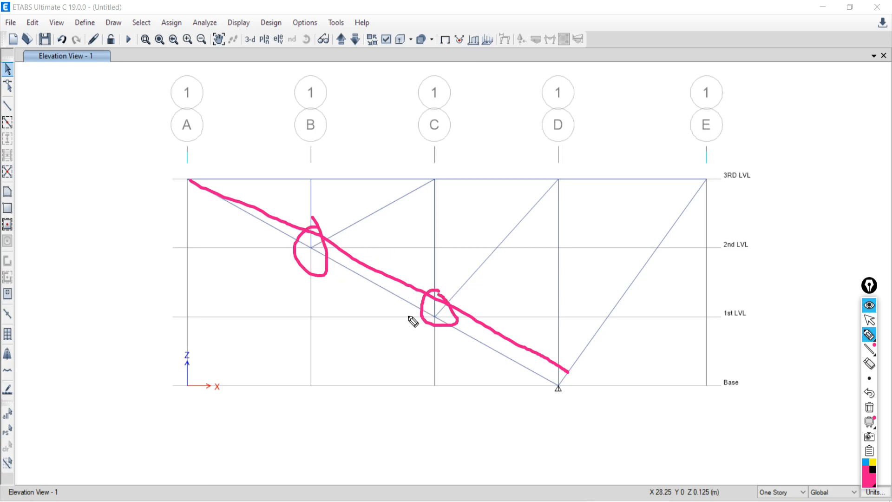
pyautogui.click(869, 407)
pyautogui.click(869, 320)
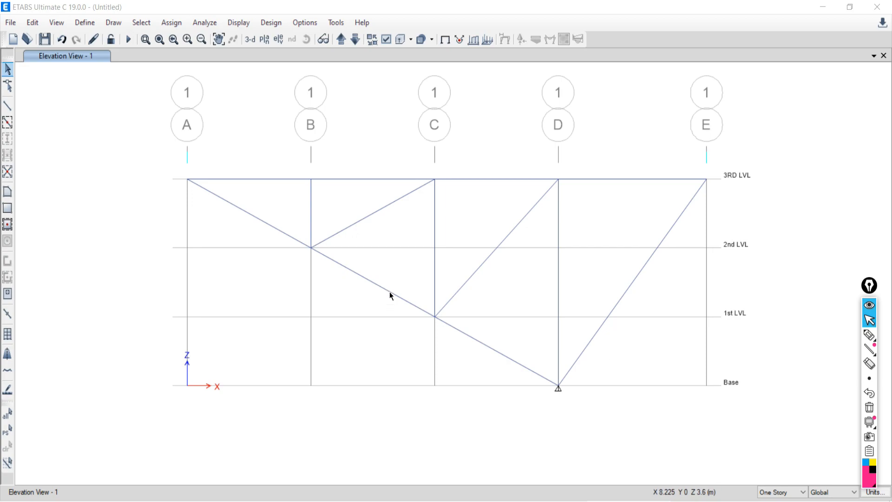
# Step: Divide the sloping bottom chord at its joints on grid C at 1st LVL and grid B at 2nd LVL, breaking at intersections with selected frames and joints
pyautogui.click(377, 285)
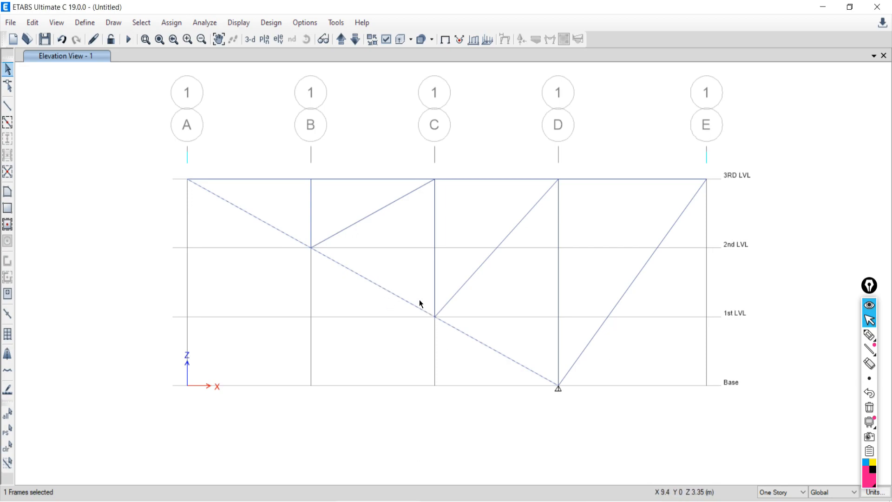
pyautogui.moveTo(418, 291); pyautogui.dragTo(459, 337)
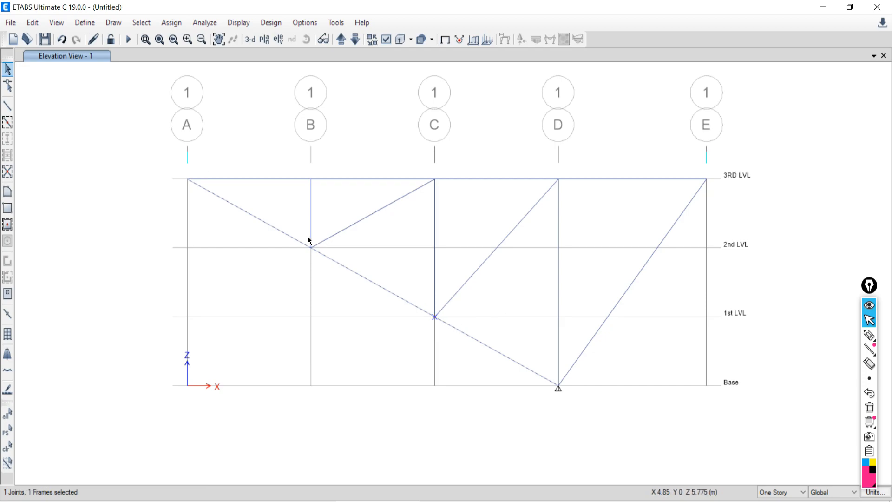
pyautogui.moveTo(300, 223); pyautogui.dragTo(341, 274)
pyautogui.click(37, 26)
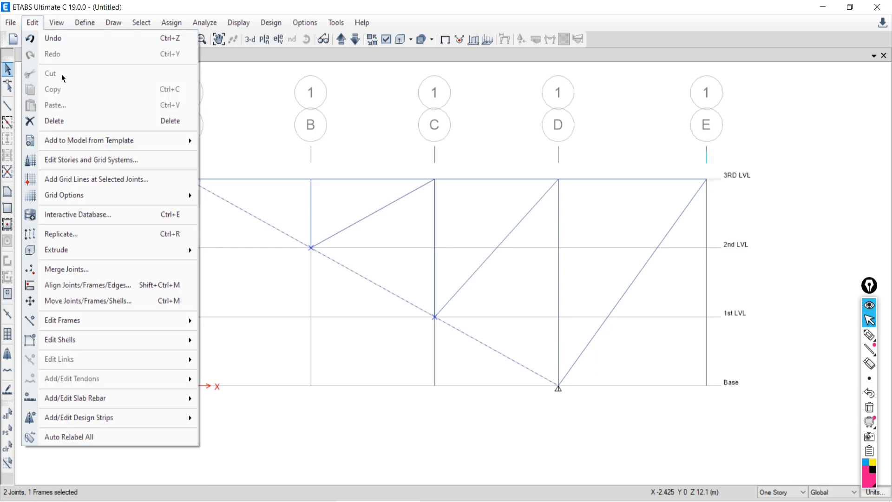
pyautogui.moveTo(59, 321)
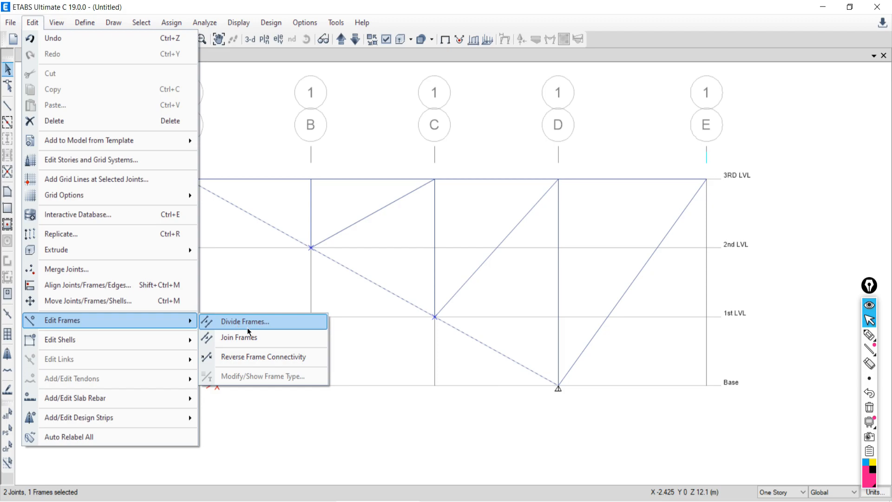
pyautogui.click(236, 322)
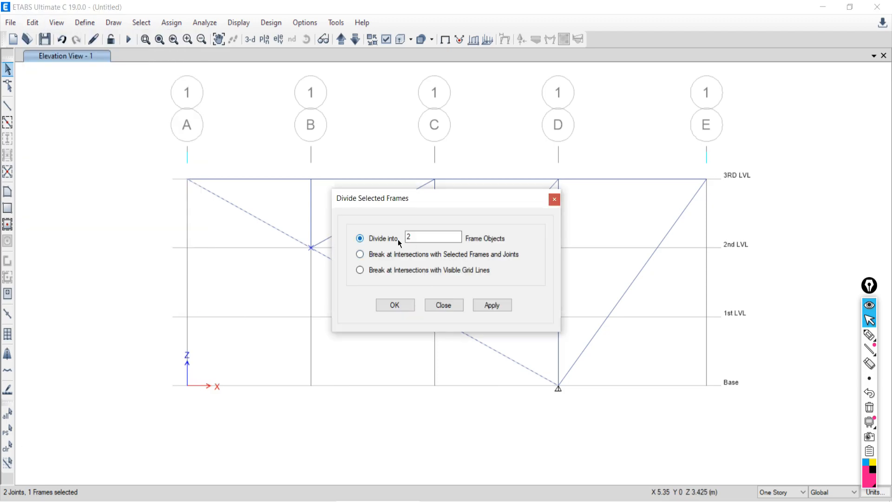
pyautogui.moveTo(399, 200); pyautogui.dragTo(119, 143)
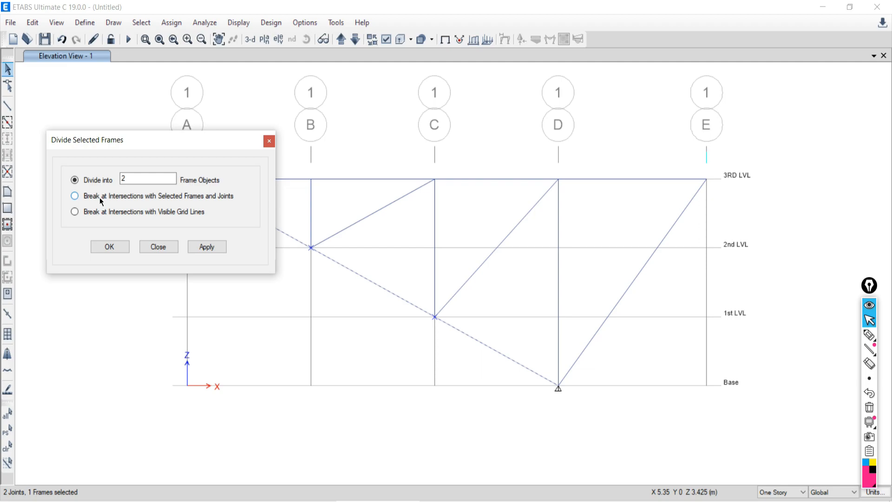
pyautogui.click(75, 195)
pyautogui.moveTo(171, 137); pyautogui.dragTo(122, 105)
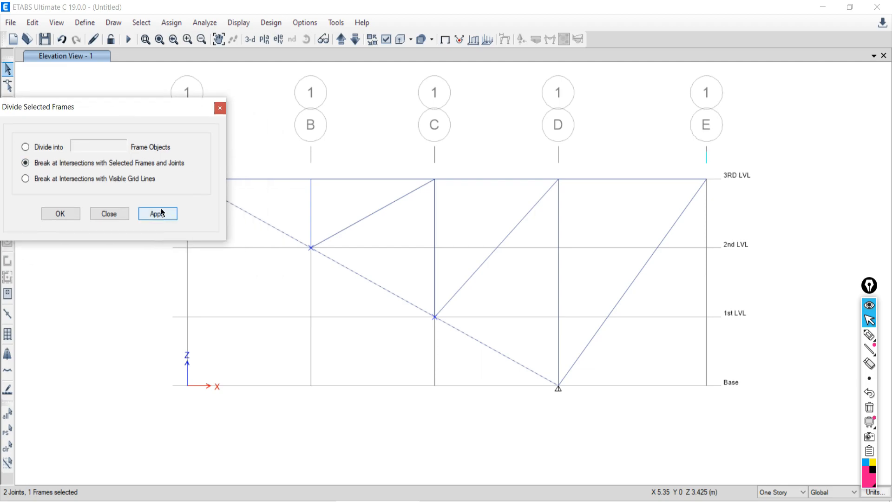
pyautogui.click(158, 213)
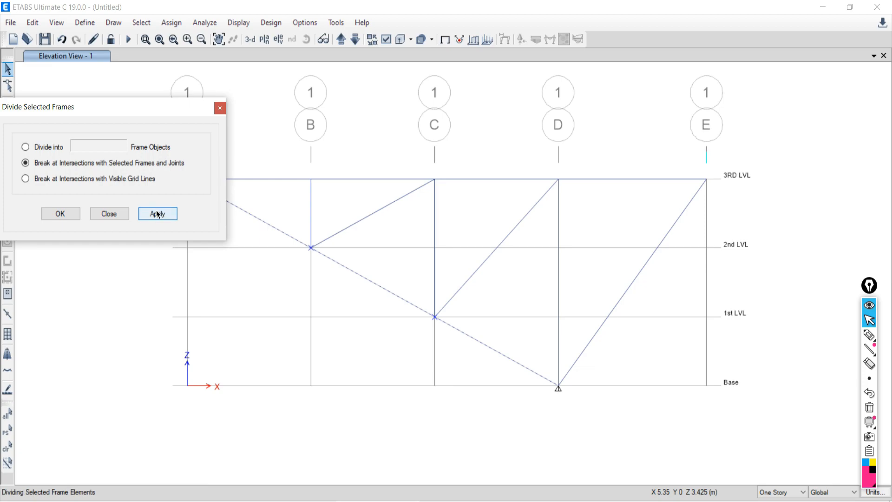
pyautogui.click(110, 214)
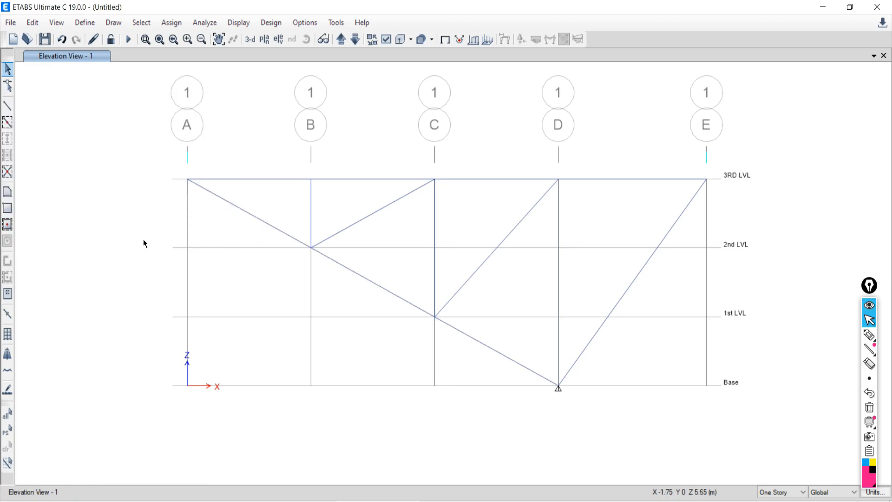
# Step: Check that the bottom chord is split at grids B and C by selecting and deselecting its segments
pyautogui.click(244, 211)
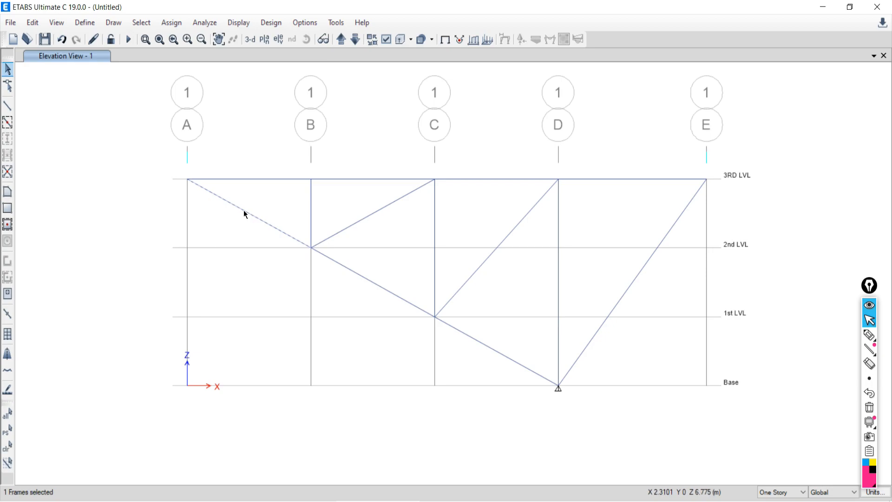
pyautogui.click(357, 273)
pyautogui.click(354, 272)
pyautogui.click(477, 340)
pyautogui.click(477, 341)
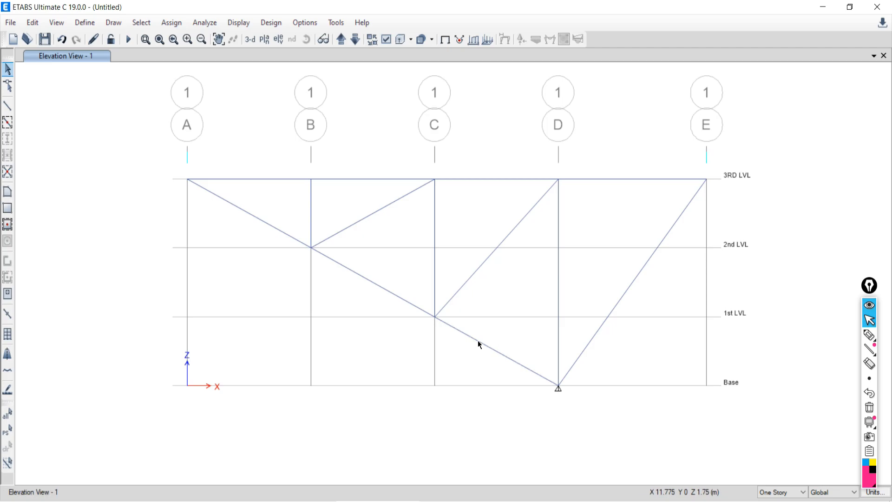
pyautogui.click(127, 501)
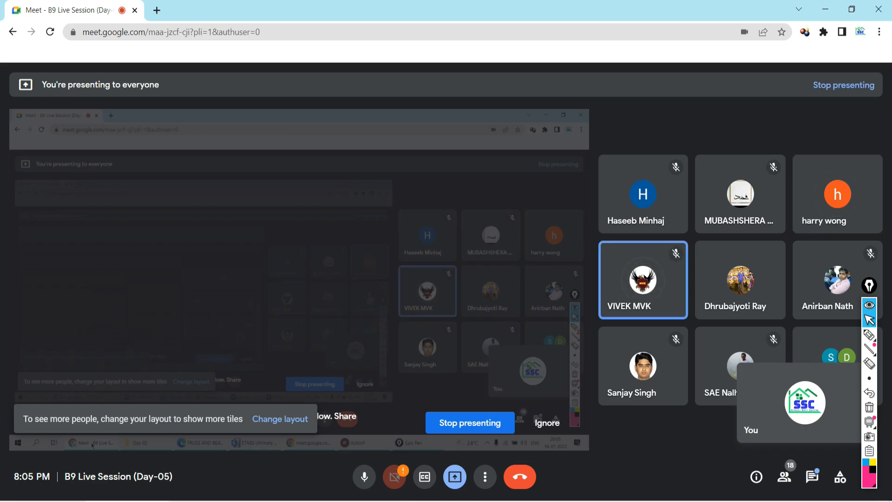
pyautogui.click(126, 501)
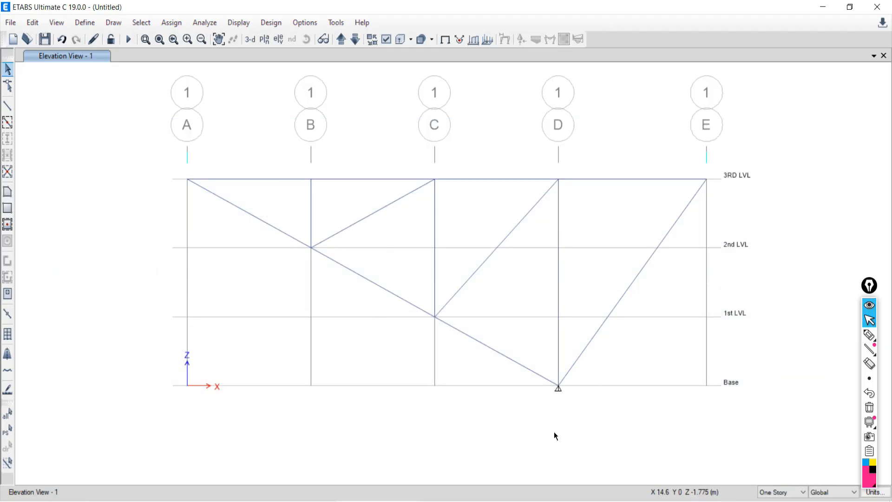
pyautogui.moveTo(560, 417); pyautogui.dragTo(497, 448, button='middle')
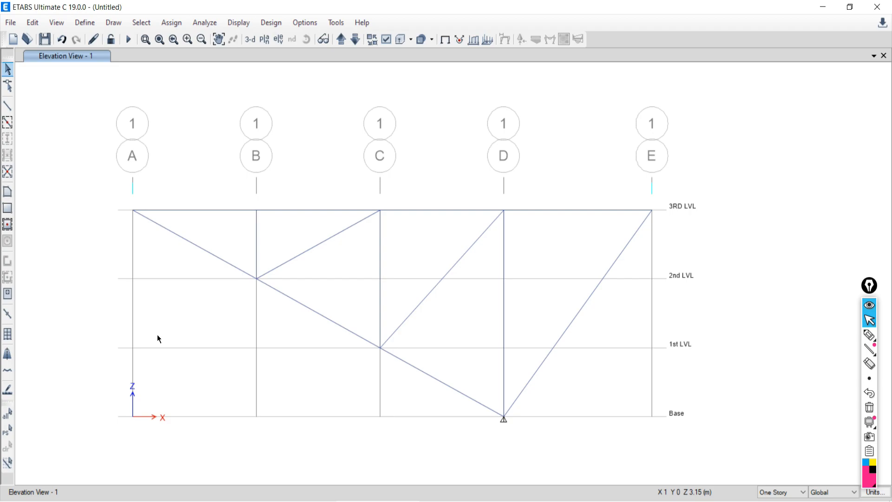
# Step: Hide the grid system in the elevation view and show it again, twice, through the grid system visibility settings
pyautogui.rightClick(51, 160)
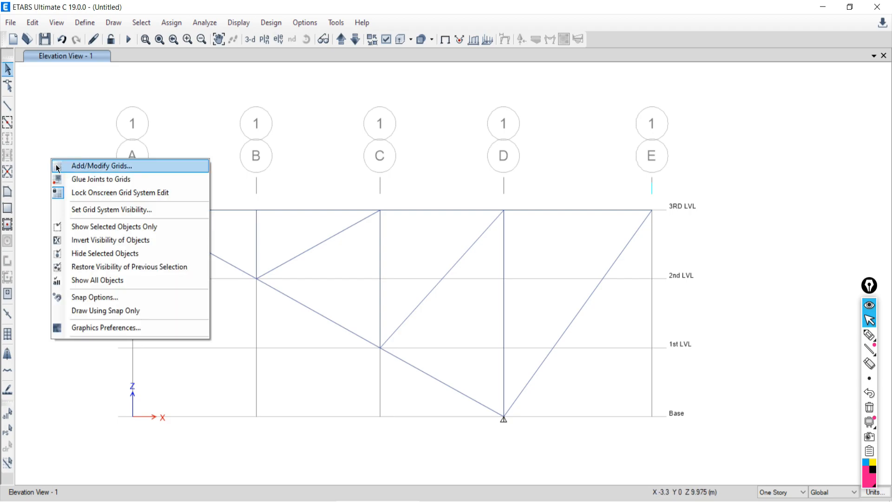
pyautogui.click(82, 210)
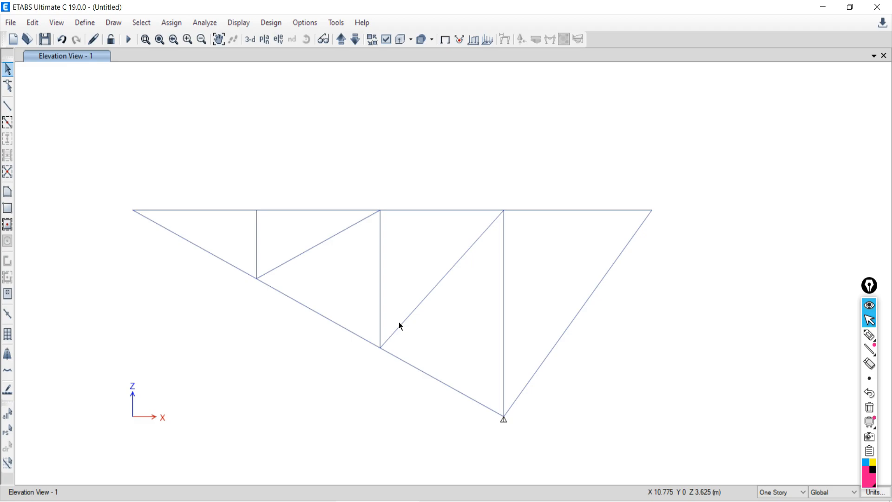
pyautogui.rightClick(71, 111)
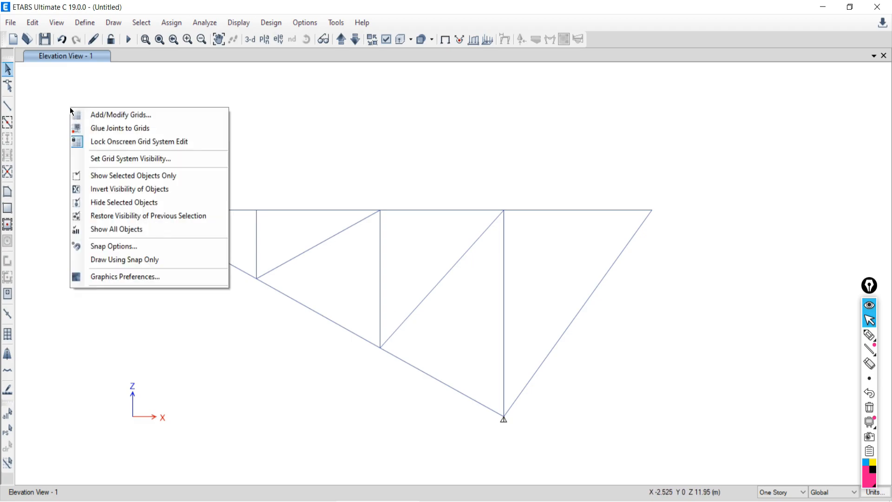
pyautogui.click(108, 158)
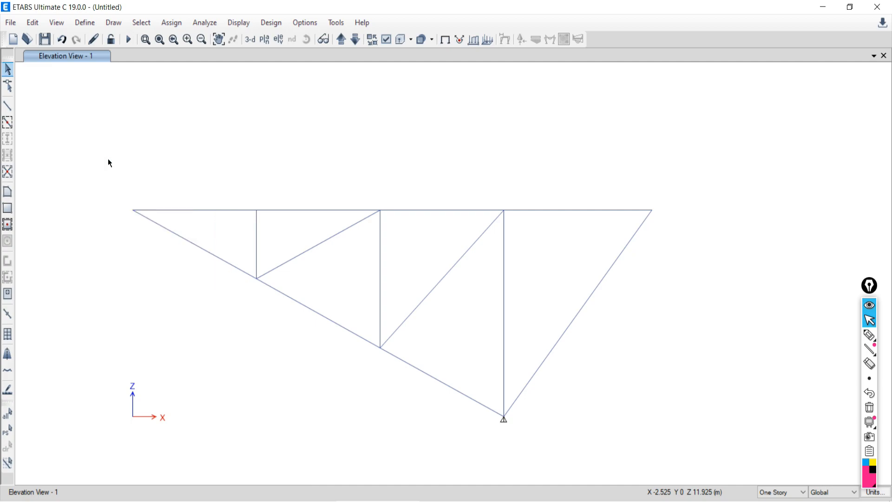
pyautogui.rightClick(69, 127)
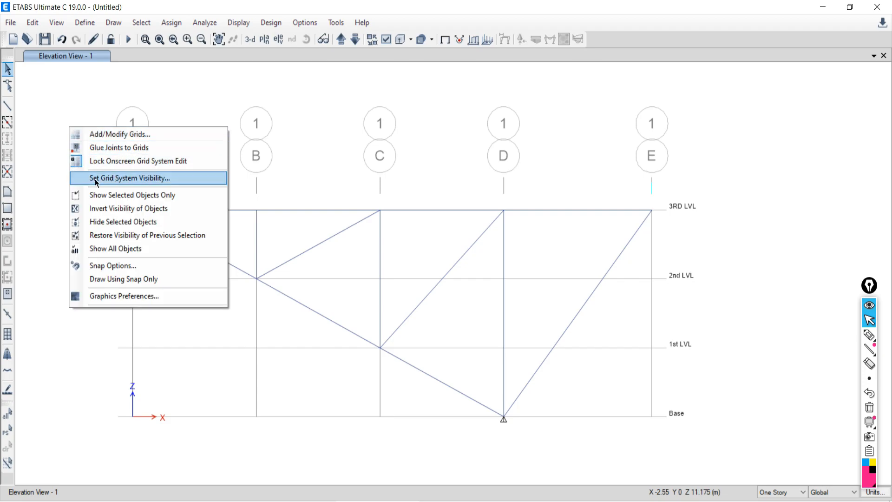
pyautogui.click(95, 179)
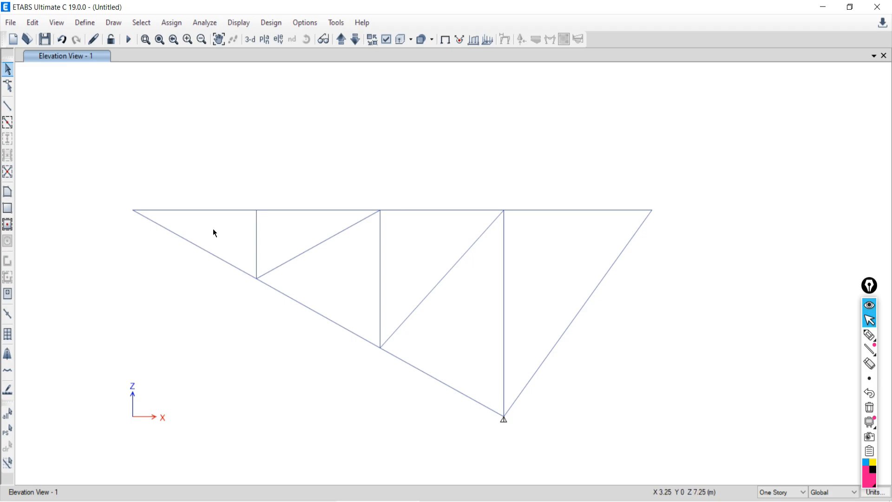
pyautogui.rightClick(105, 143)
pyautogui.click(145, 194)
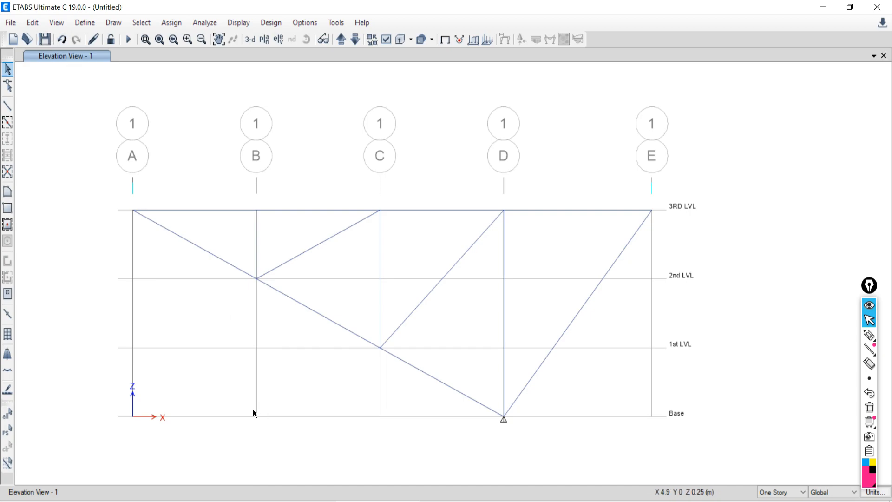
# Step: Draw a joint object at the intersection of grid B and Base, and undo it
pyautogui.click(113, 22)
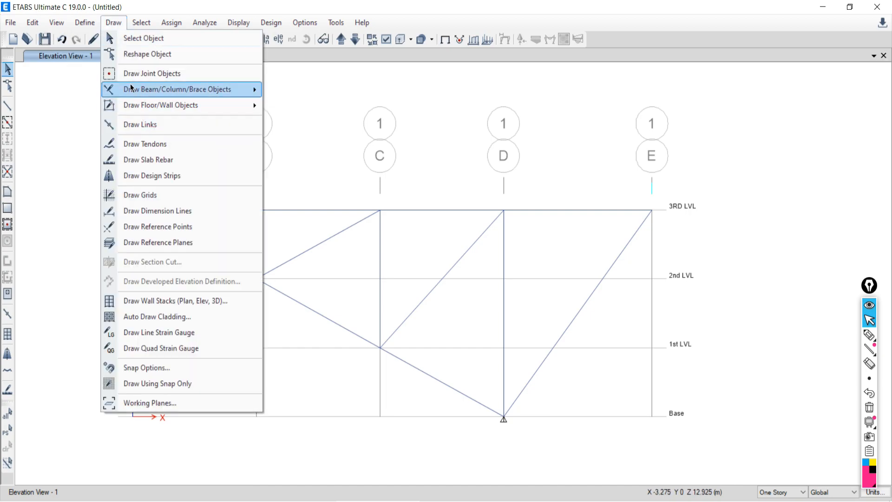
pyautogui.click(131, 74)
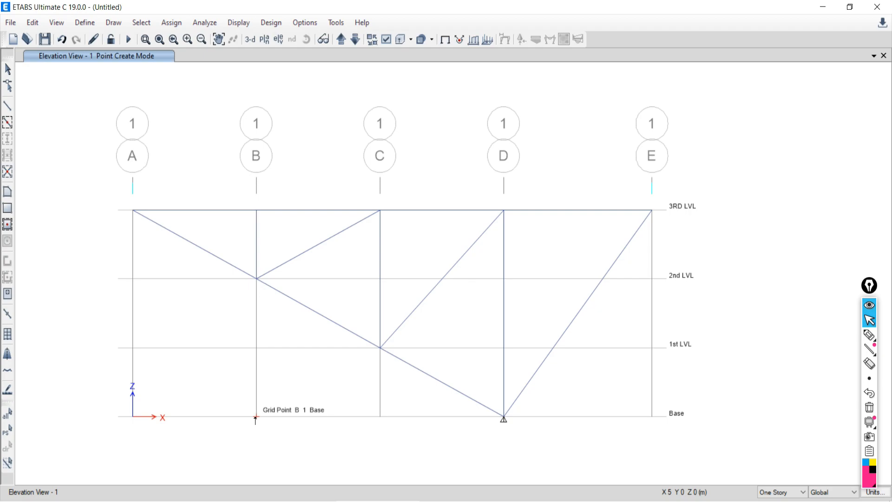
pyautogui.click(255, 419)
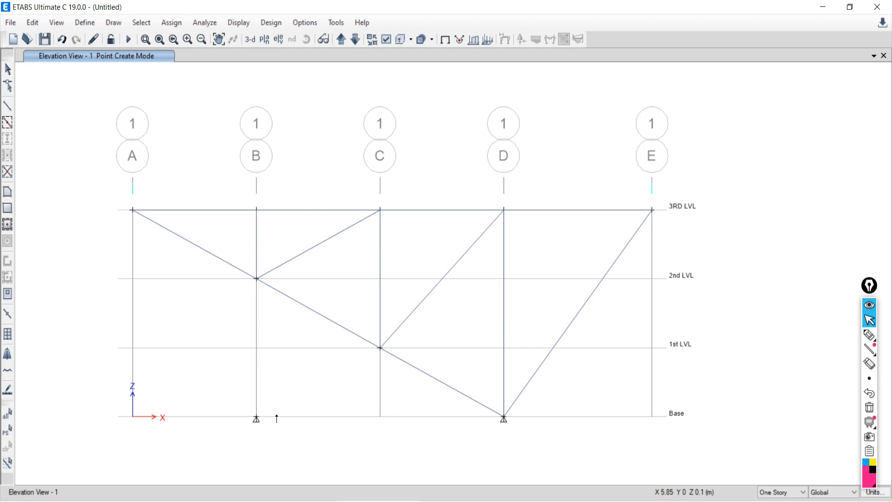
pyautogui.click(61, 40)
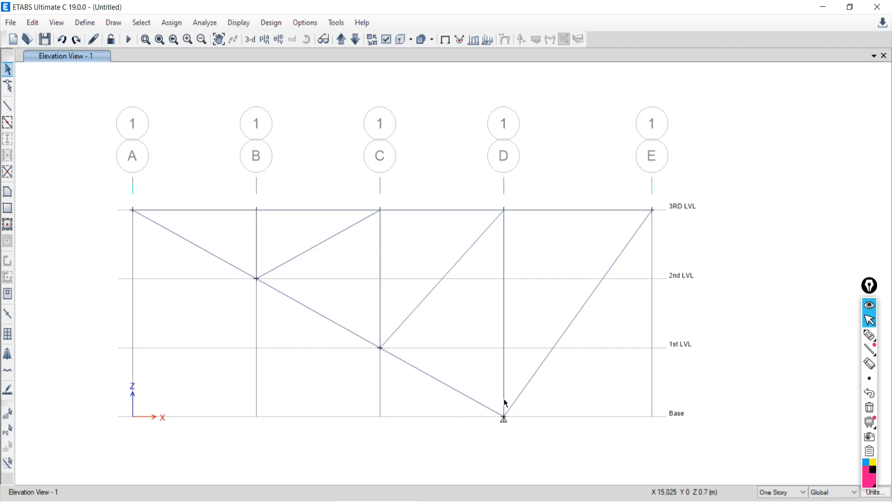
# Step: Select the joint at grid D and Base, clear the selection, and check the supports in the textbook truss PDF
pyautogui.moveTo(482, 390); pyautogui.dragTo(551, 445)
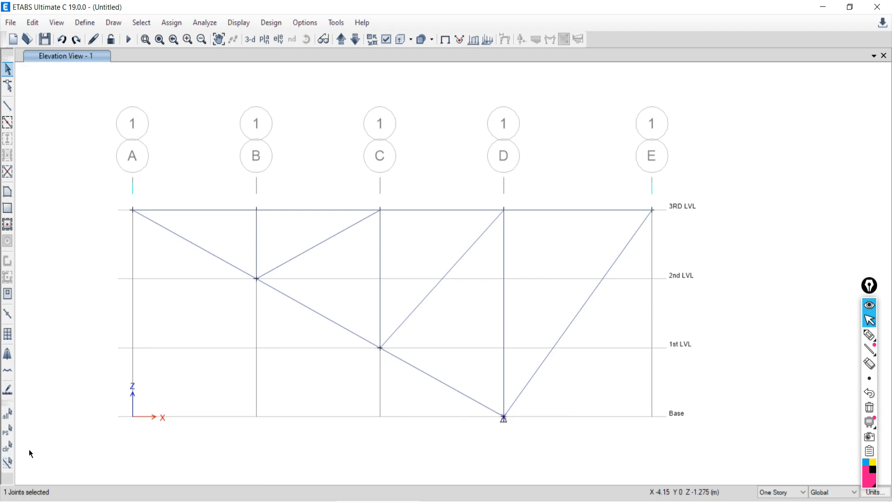
pyautogui.click(8, 446)
pyautogui.hotkey('alt', 'Tab')
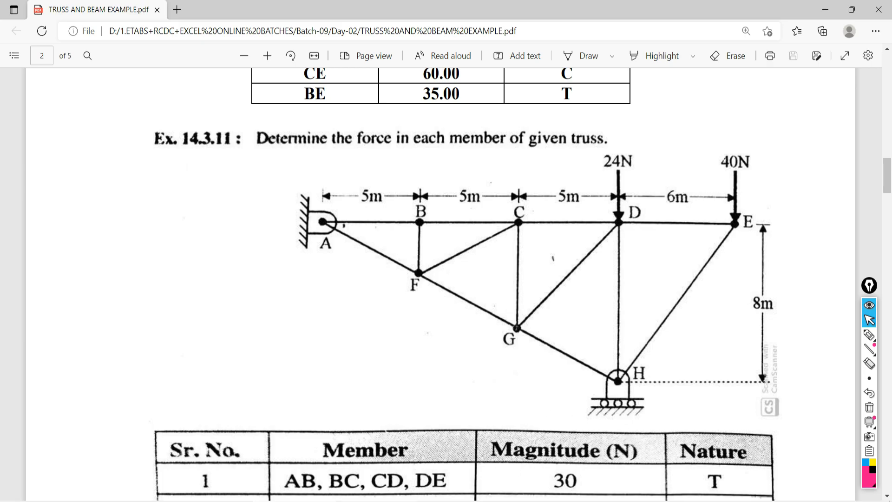
pyautogui.hotkey('alt', 'Tab')
# Step: Assign a roller restraint to the joint at grid D and Base, restraining only Translation Z
pyautogui.moveTo(481, 389); pyautogui.dragTo(510, 415)
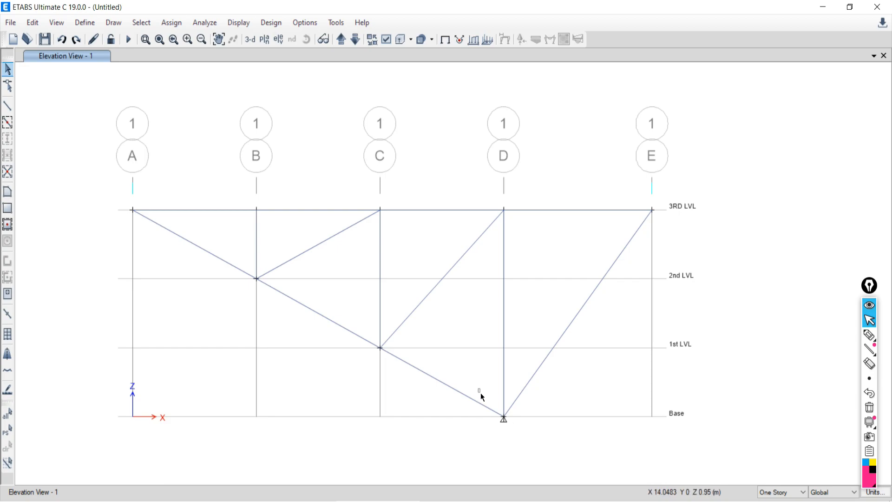
pyautogui.moveTo(479, 389); pyautogui.dragTo(551, 444)
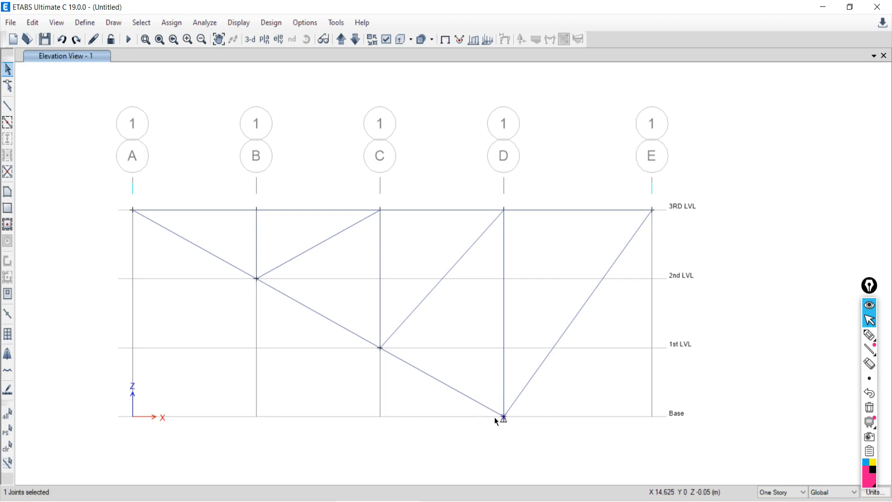
pyautogui.click(170, 23)
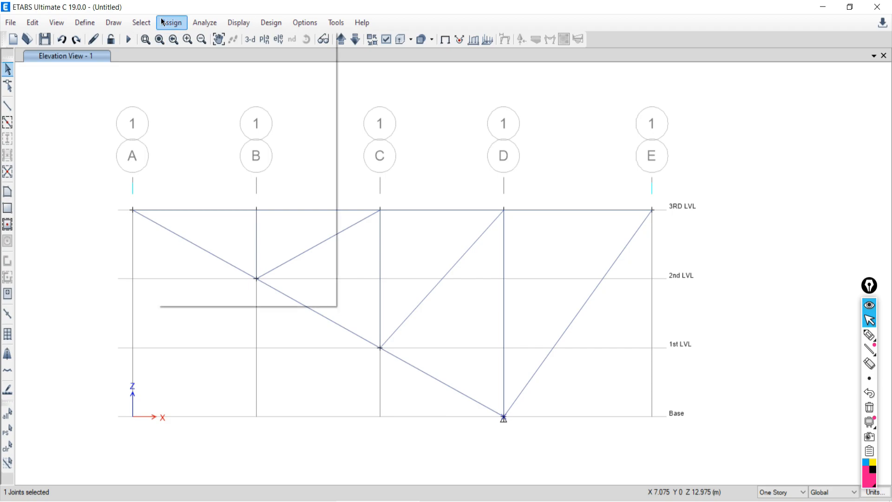
pyautogui.moveTo(177, 40)
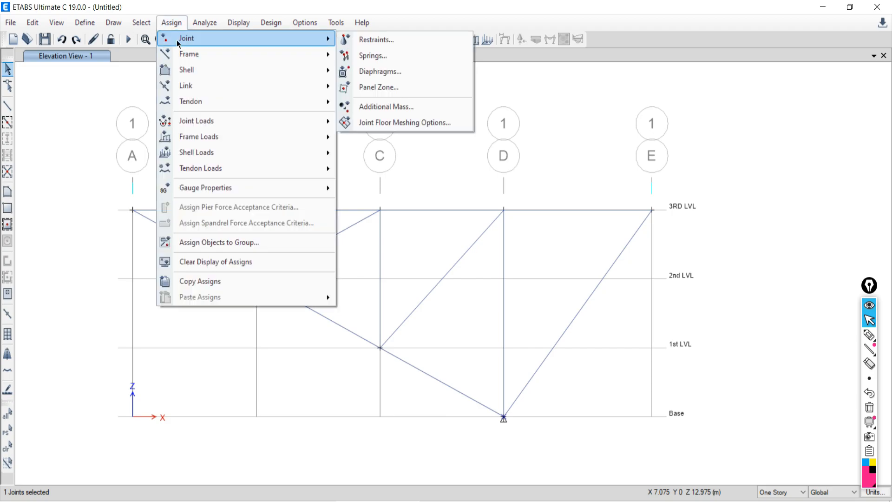
pyautogui.click(380, 40)
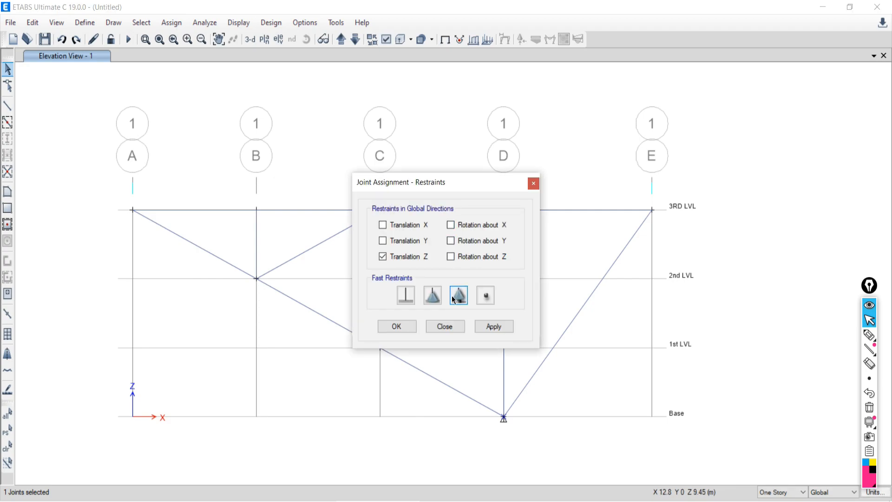
pyautogui.moveTo(443, 194); pyautogui.dragTo(46, 106)
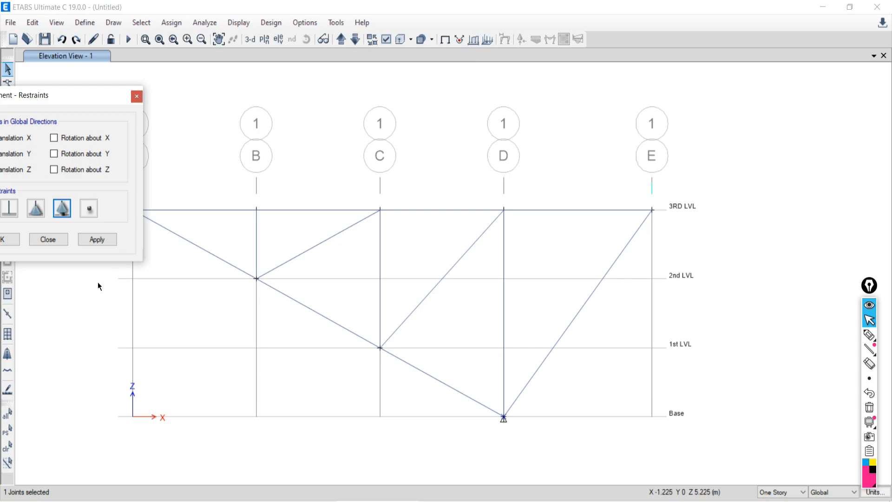
pyautogui.click(91, 239)
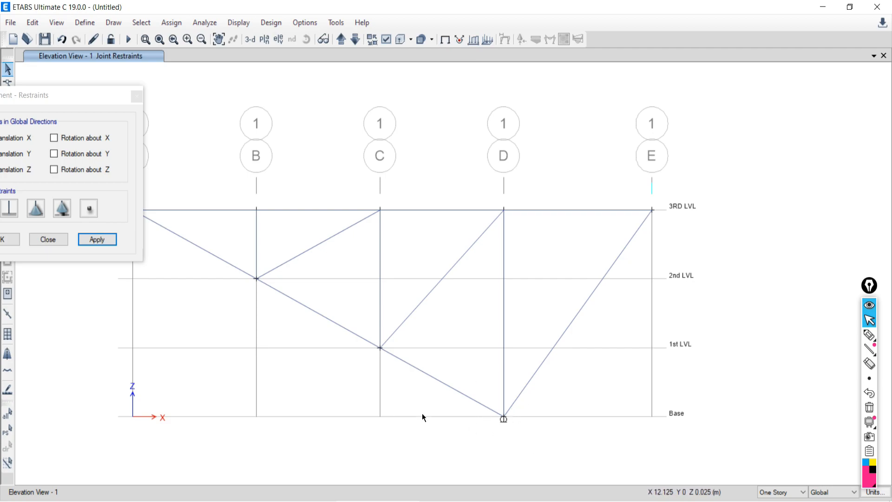
# Step: Check the support at A in the PDF and assign a pinned restraint in Translation X, Y and Z to the joint at grid A and 3RD LVL
pyautogui.moveTo(465, 408); pyautogui.dragTo(650, 408, button='middle')
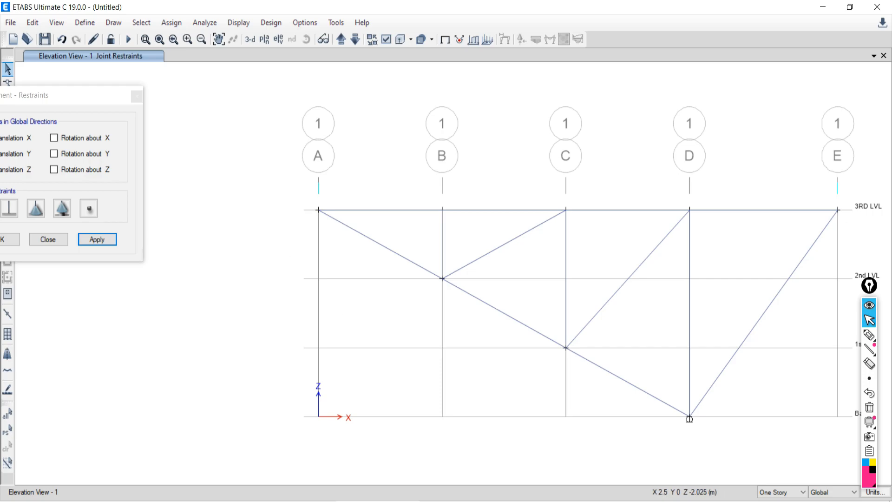
pyautogui.hotkey('alt', 'Tab')
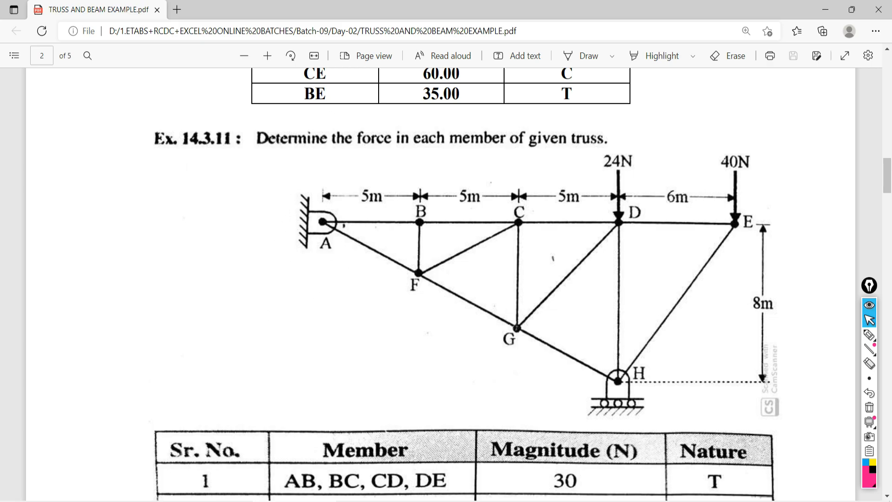
pyautogui.hotkey('alt', 'Tab')
pyautogui.moveTo(289, 186); pyautogui.dragTo(352, 240)
pyautogui.moveTo(43, 93); pyautogui.dragTo(153, 90)
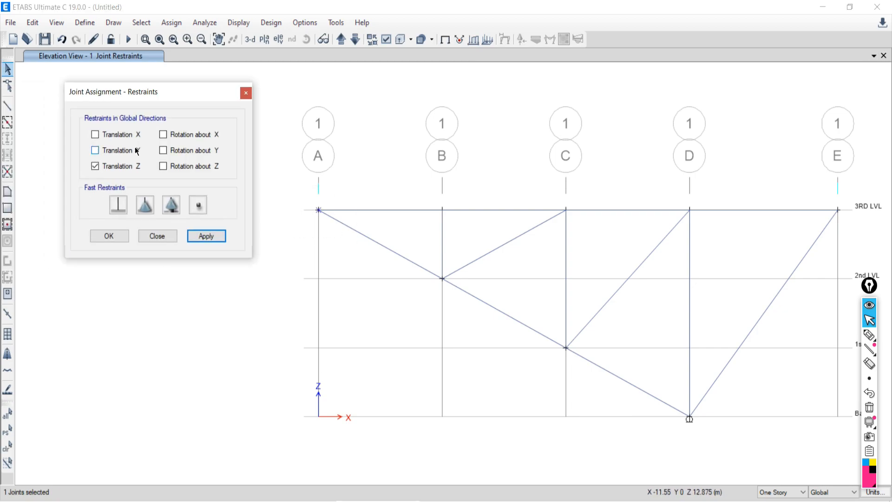
pyautogui.click(140, 208)
pyautogui.click(203, 236)
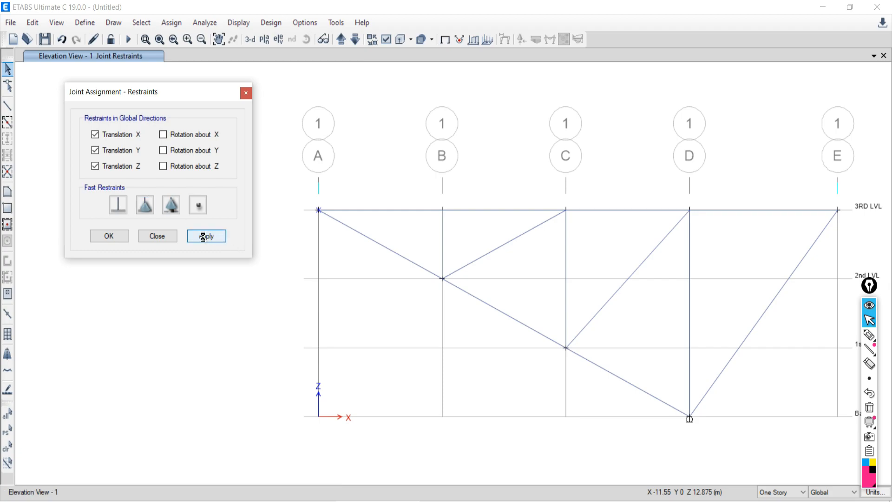
pyautogui.click(151, 236)
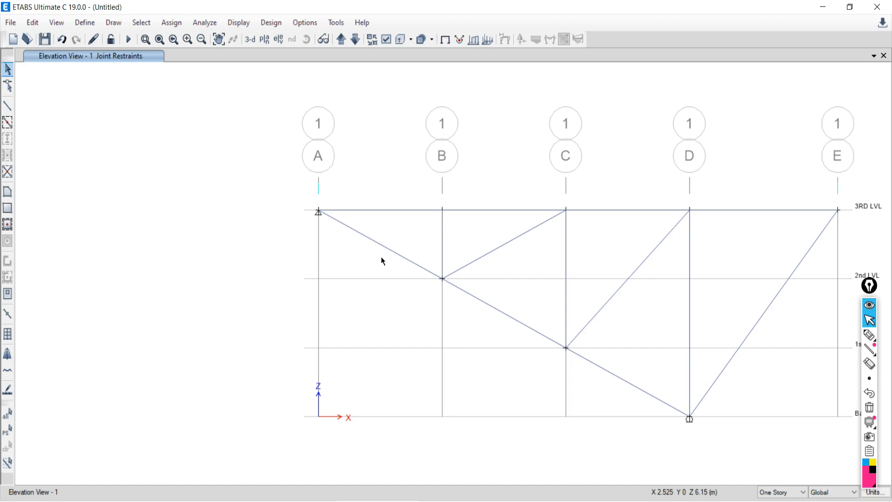
# Step: Switch to the truss PDF and use the pen to circle and strike through the 24N and 40N loads at joints D and E
pyautogui.click(350, 496)
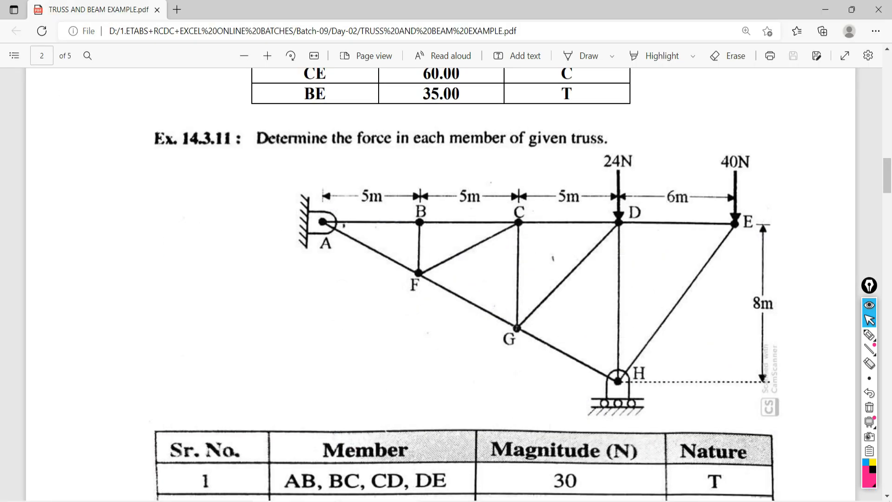
pyautogui.click(867, 334)
pyautogui.moveTo(633, 142)
pyautogui.mouseDown()
pyautogui.moveTo(589, 156)
pyautogui.moveTo(616, 185)
pyautogui.moveTo(644, 174)
pyautogui.moveTo(638, 149)
pyautogui.mouseUp()
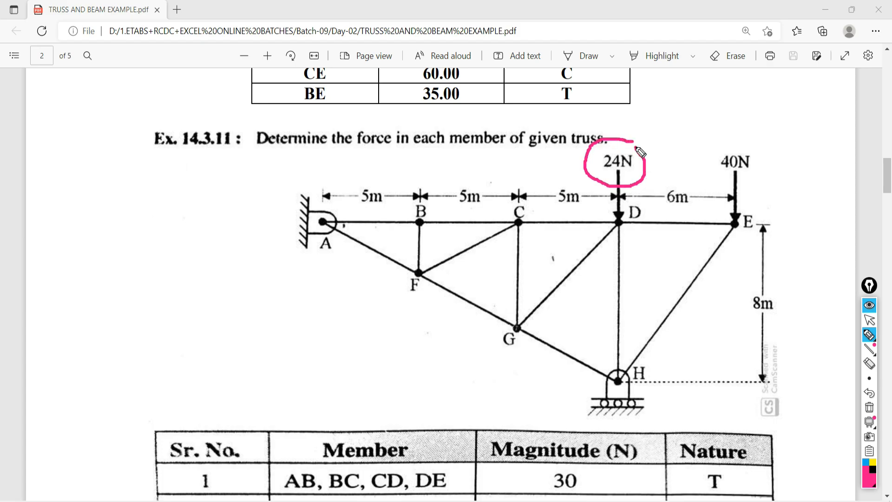
pyautogui.moveTo(731, 144)
pyautogui.mouseDown()
pyautogui.moveTo(712, 152)
pyautogui.moveTo(759, 184)
pyautogui.moveTo(739, 132)
pyautogui.mouseUp()
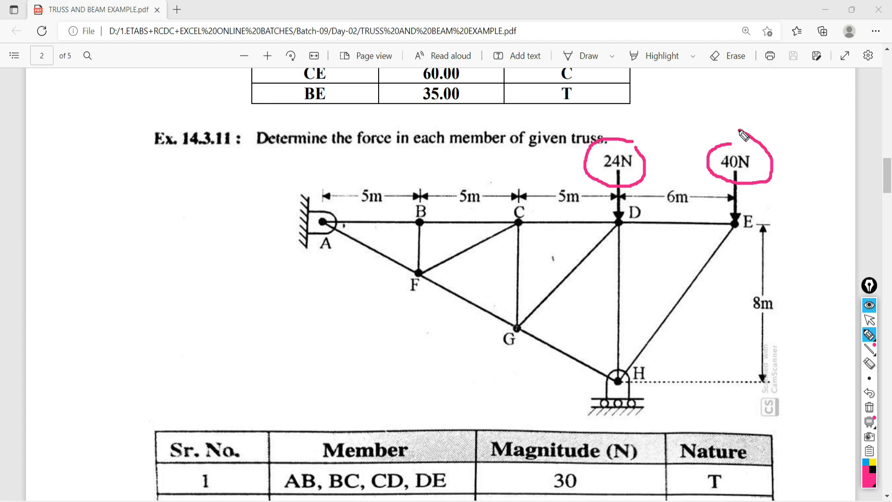
pyautogui.moveTo(585, 186); pyautogui.dragTo(661, 160)
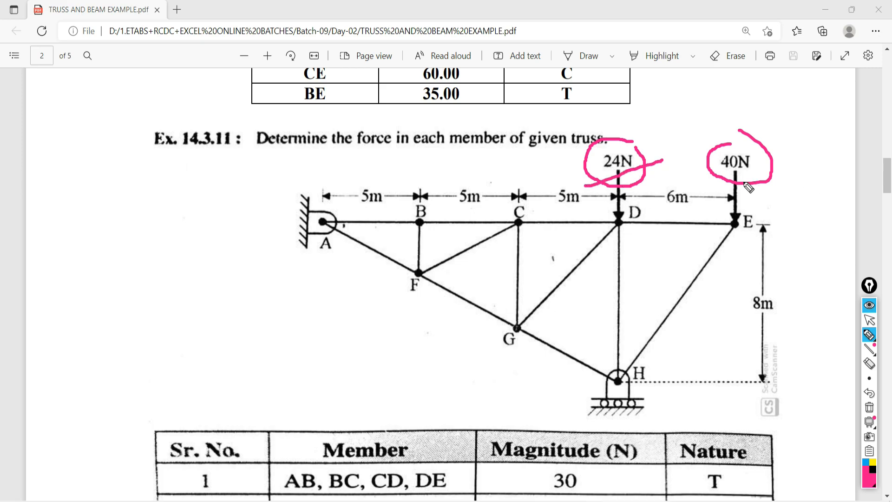
pyautogui.moveTo(710, 190); pyautogui.dragTo(795, 155)
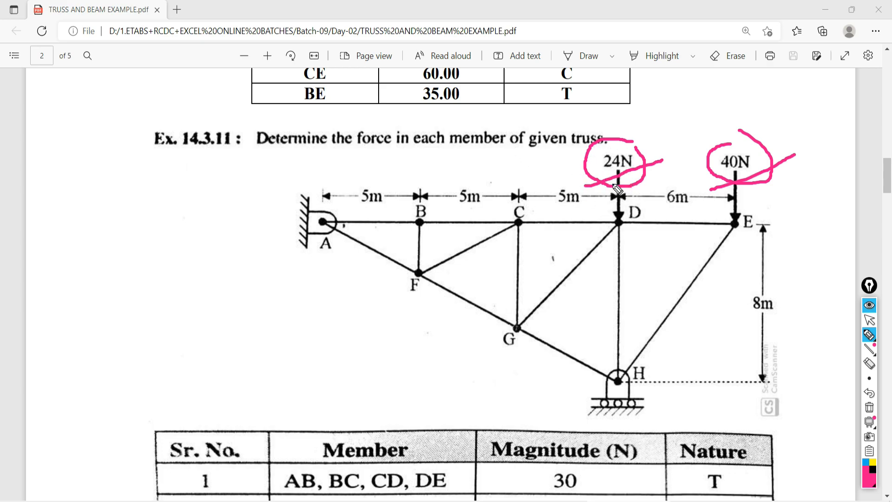
# Step: Handwrite the conversion of the 24N load to kilonewtons beside the truss figure as 24/1000 KN = 0.24
pyautogui.moveTo(89, 257)
pyautogui.mouseDown()
pyautogui.moveTo(86, 287)
pyautogui.moveTo(111, 293)
pyautogui.mouseUp()
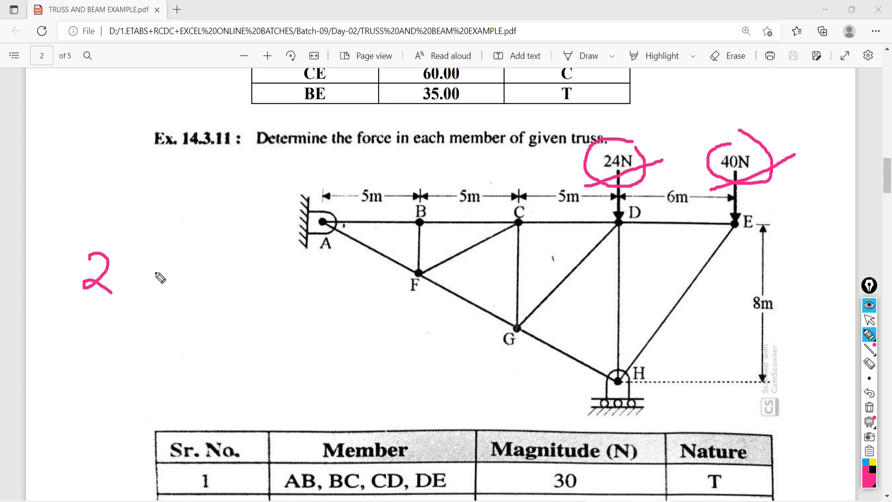
pyautogui.moveTo(156, 272)
pyautogui.mouseDown()
pyautogui.moveTo(135, 273)
pyautogui.moveTo(135, 292)
pyautogui.mouseUp()
pyautogui.moveTo(92, 317)
pyautogui.mouseDown()
pyautogui.moveTo(170, 312)
pyautogui.moveTo(128, 364)
pyautogui.moveTo(160, 340)
pyautogui.moveTo(180, 354)
pyautogui.moveTo(186, 331)
pyautogui.mouseUp()
pyautogui.moveTo(231, 264); pyautogui.dragTo(230, 308)
pyautogui.moveTo(258, 273)
pyautogui.mouseDown()
pyautogui.moveTo(258, 303)
pyautogui.moveTo(269, 274)
pyautogui.mouseUp()
pyautogui.moveTo(269, 274); pyautogui.dragTo(287, 302)
pyautogui.moveTo(63, 408)
pyautogui.mouseDown()
pyautogui.moveTo(87, 408)
pyautogui.moveTo(94, 421)
pyautogui.mouseUp()
pyautogui.moveTo(141, 394)
pyautogui.mouseDown()
pyautogui.moveTo(134, 420)
pyautogui.moveTo(142, 392)
pyautogui.moveTo(191, 423)
pyautogui.mouseUp()
pyautogui.click(156, 411)
pyautogui.moveTo(210, 375)
pyautogui.mouseDown()
pyautogui.moveTo(237, 403)
pyautogui.moveTo(214, 416)
pyautogui.mouseUp()
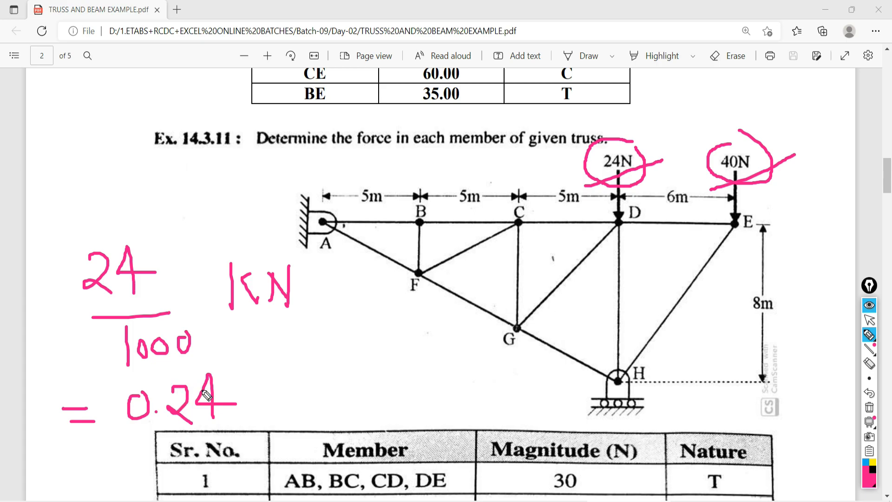
# Step: Undo the handwritten digits 24 after the decimal point and rewrite the converted load as 0.024 KN
pyautogui.click(869, 334)
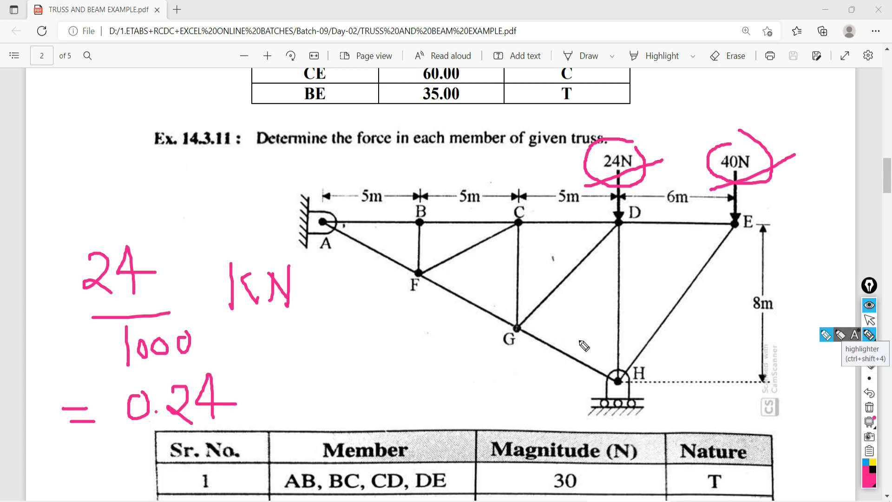
pyautogui.moveTo(863, 349)
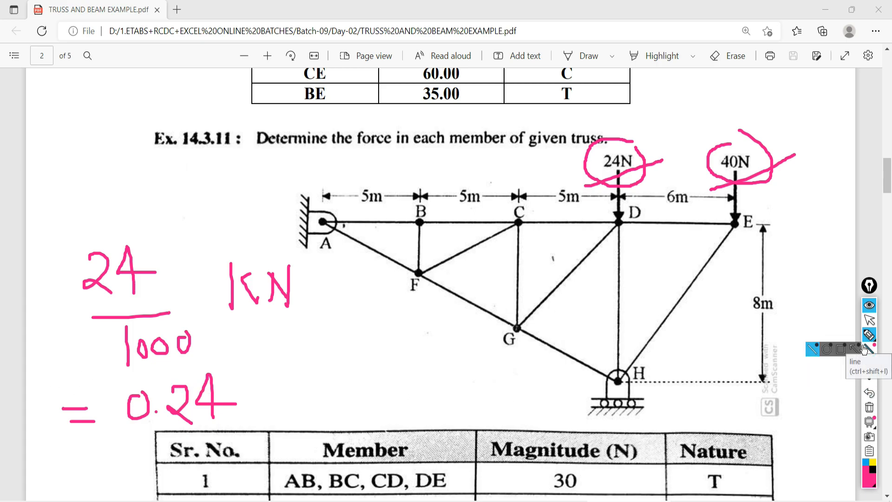
pyautogui.click(872, 390)
pyautogui.click(872, 390)
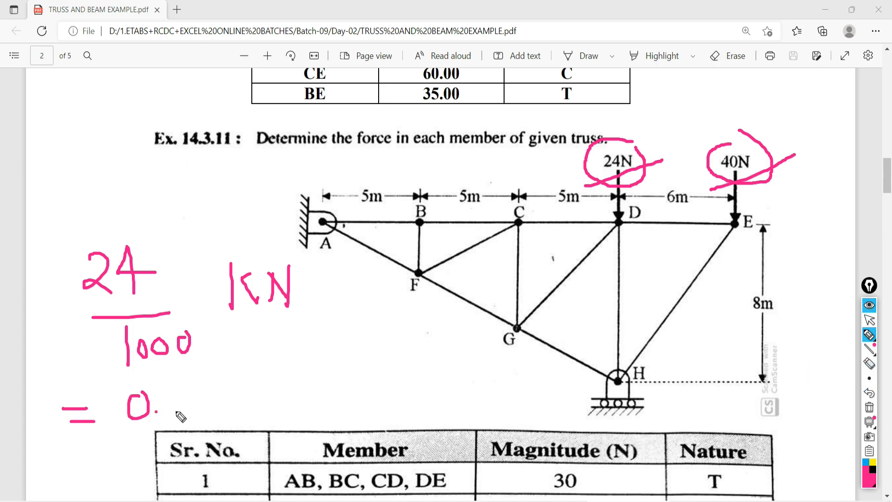
pyautogui.moveTo(178, 388)
pyautogui.mouseDown()
pyautogui.moveTo(171, 411)
pyautogui.moveTo(182, 408)
pyautogui.moveTo(180, 388)
pyautogui.moveTo(215, 421)
pyautogui.mouseUp()
pyautogui.moveTo(217, 371)
pyautogui.mouseDown()
pyautogui.moveTo(208, 391)
pyautogui.moveTo(218, 418)
pyautogui.moveTo(255, 402)
pyautogui.mouseUp()
pyautogui.moveTo(235, 357); pyautogui.dragTo(239, 398)
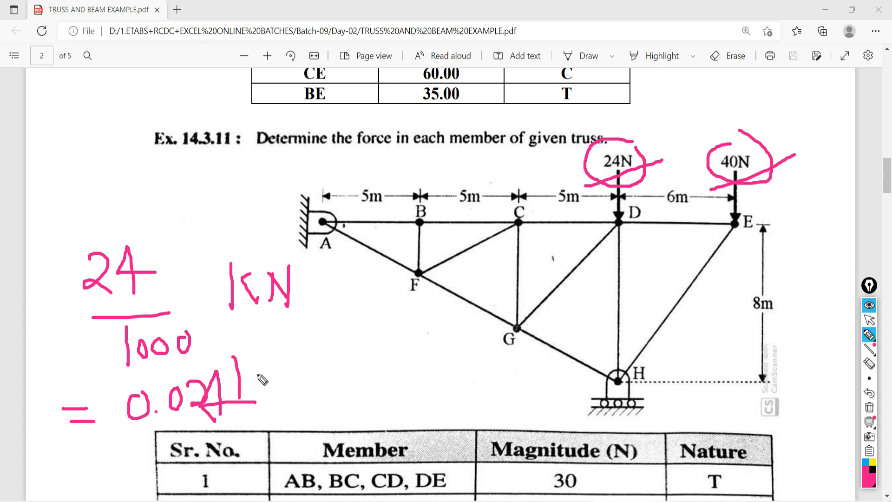
pyautogui.moveTo(260, 369)
pyautogui.mouseDown()
pyautogui.moveTo(277, 404)
pyautogui.moveTo(297, 392)
pyautogui.mouseUp()
pyautogui.moveTo(294, 366); pyautogui.dragTo(298, 397)
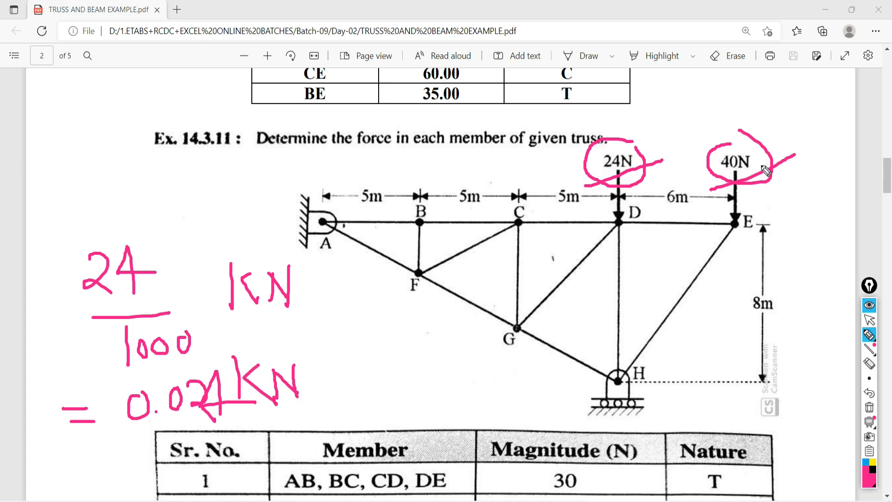
# Step: Handwrite the converted value of the 40N load between members DH and EH, and clear all pen marks from the PDF
pyautogui.moveTo(638, 275)
pyautogui.mouseDown()
pyautogui.moveTo(644, 295)
pyautogui.moveTo(645, 275)
pyautogui.moveTo(680, 274)
pyautogui.moveTo(682, 261)
pyautogui.moveTo(727, 275)
pyautogui.mouseUp()
pyautogui.click(653, 292)
pyautogui.moveTo(711, 260); pyautogui.dragTo(716, 295)
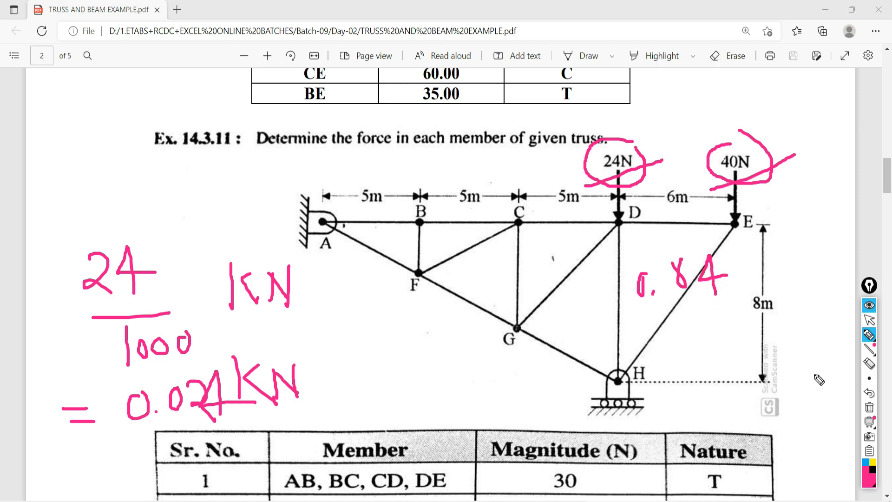
pyautogui.click(869, 408)
pyautogui.click(870, 320)
# Step: Return to ETABS and select the joint at grid D and 3RD LVL, clearing and repeating the window selection
pyautogui.hotkey('alt', 'Tab')
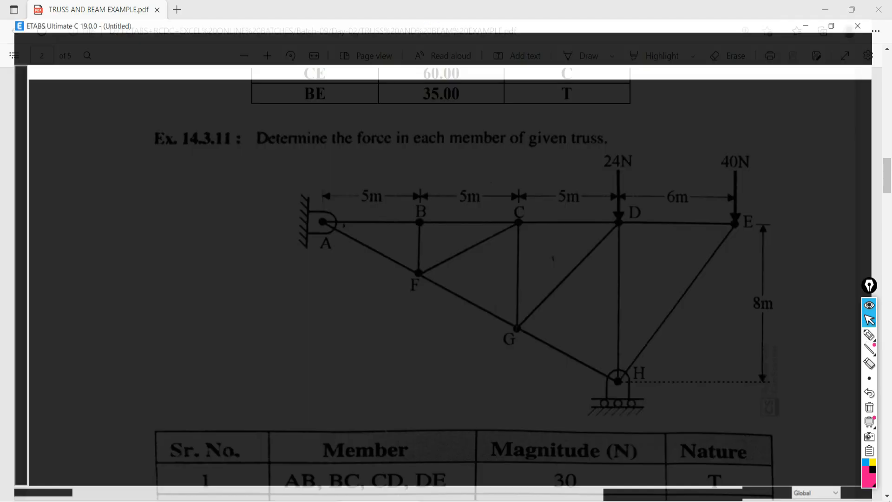
pyautogui.moveTo(662, 277); pyautogui.dragTo(405, 292, button='middle')
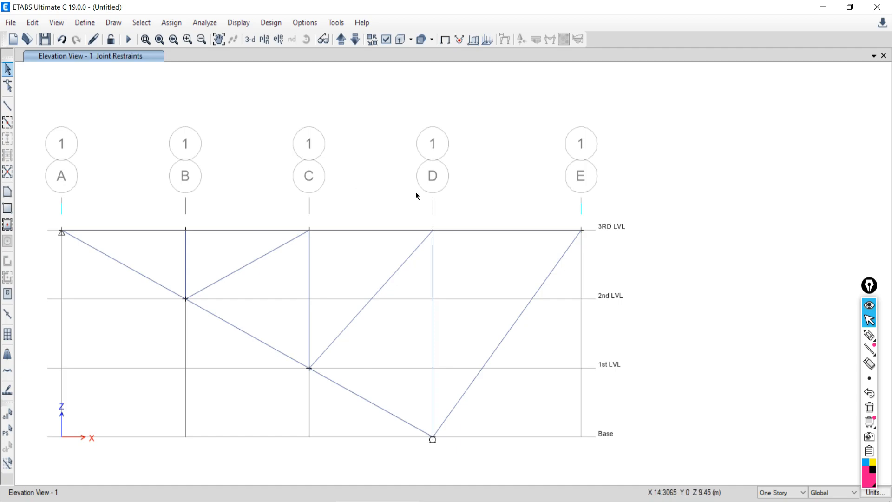
pyautogui.moveTo(446, 229); pyautogui.dragTo(472, 254)
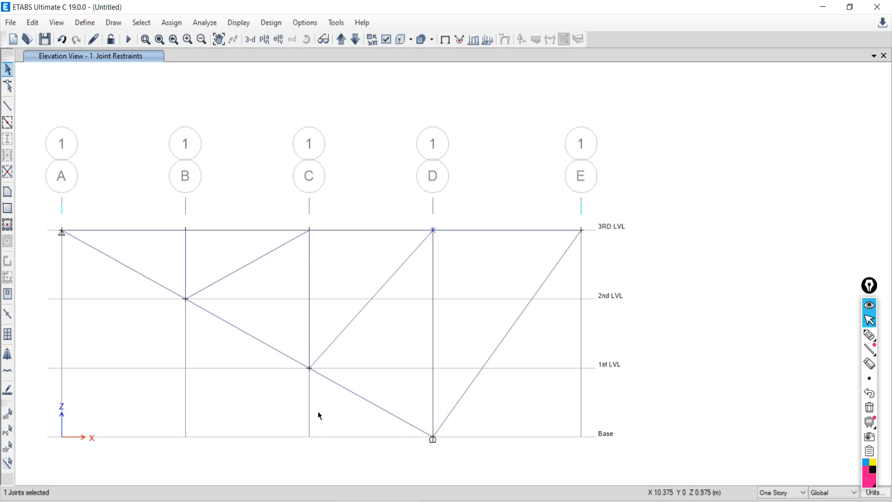
pyautogui.click(8, 446)
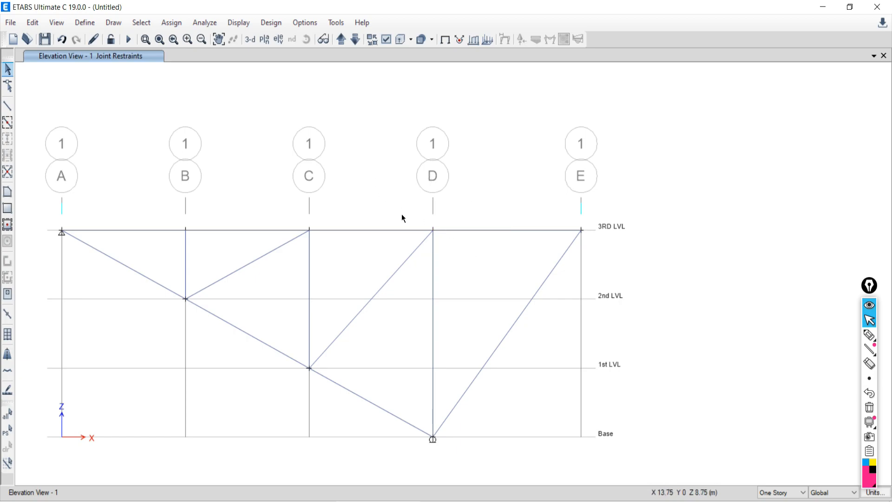
pyautogui.moveTo(399, 206); pyautogui.dragTo(464, 245)
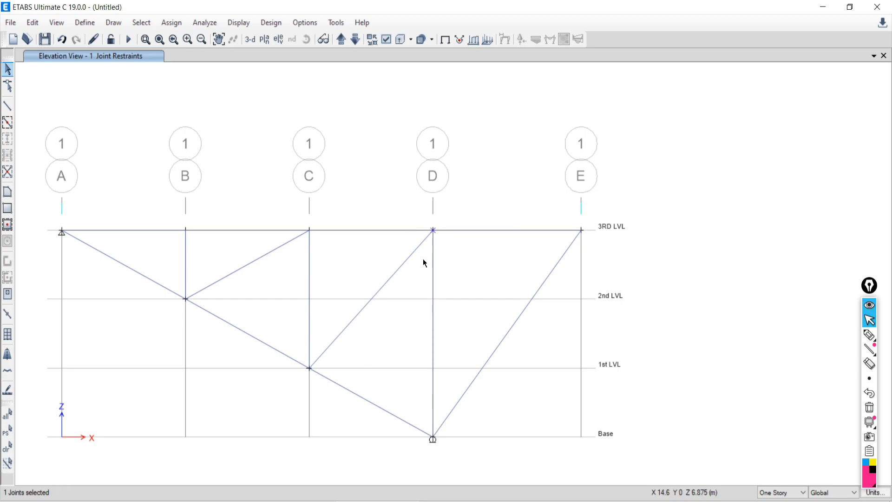
# Step: Sketch a circled joint with two horizontal members and one vertical member beside the truss, and erase the pen marks
pyautogui.click(869, 335)
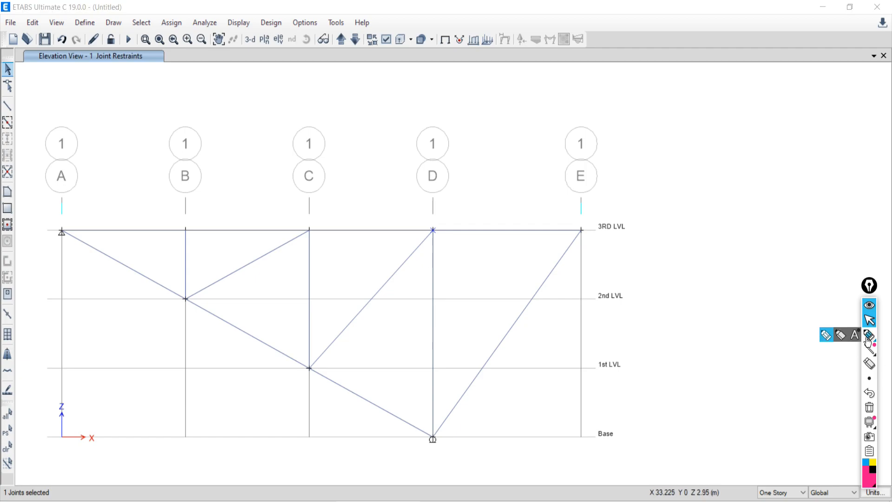
pyautogui.moveTo(718, 208); pyautogui.dragTo(810, 208)
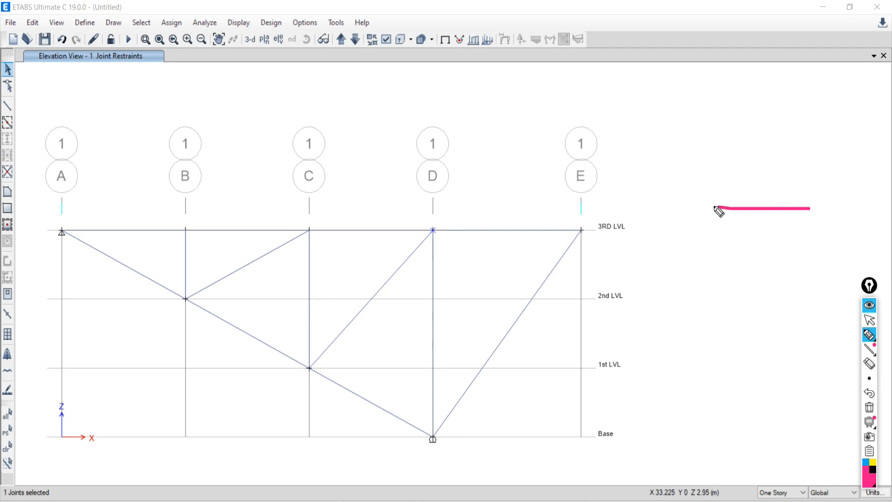
pyautogui.moveTo(713, 205); pyautogui.dragTo(647, 206)
pyautogui.moveTo(716, 210)
pyautogui.mouseDown()
pyautogui.moveTo(716, 262)
pyautogui.moveTo(717, 214)
pyautogui.mouseUp()
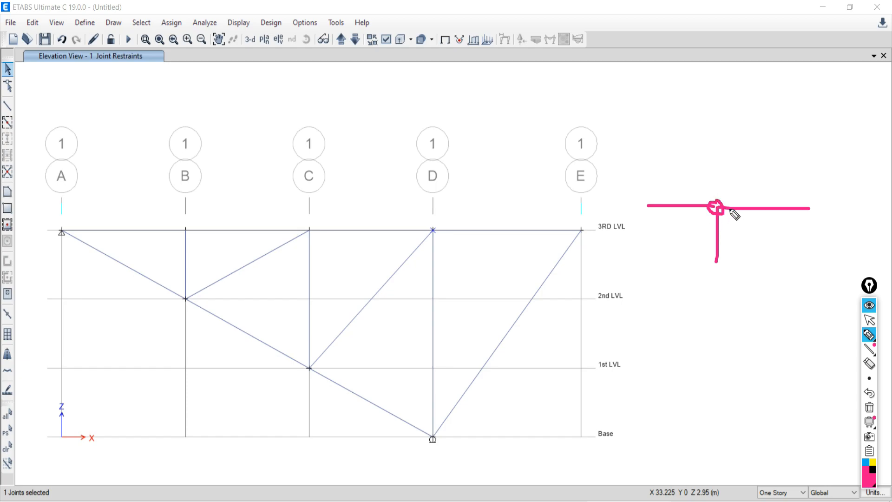
pyautogui.click(869, 319)
pyautogui.click(869, 406)
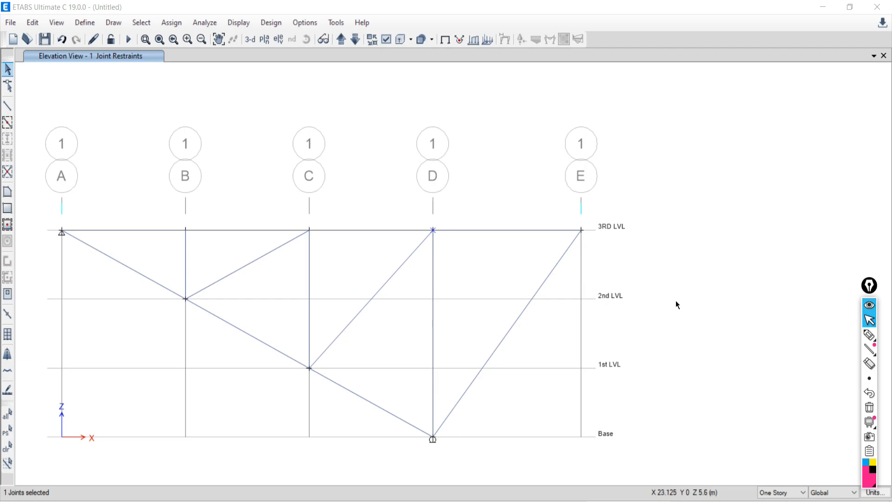
# Step: Clear the selection, reselect the joint at grid D and 3RD LVL, and open its joint force assignment
pyautogui.click(6, 446)
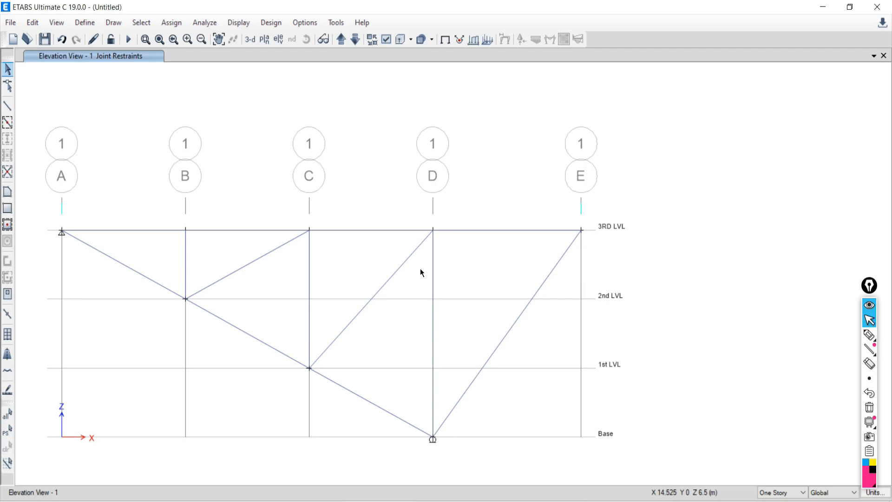
pyautogui.click(431, 232)
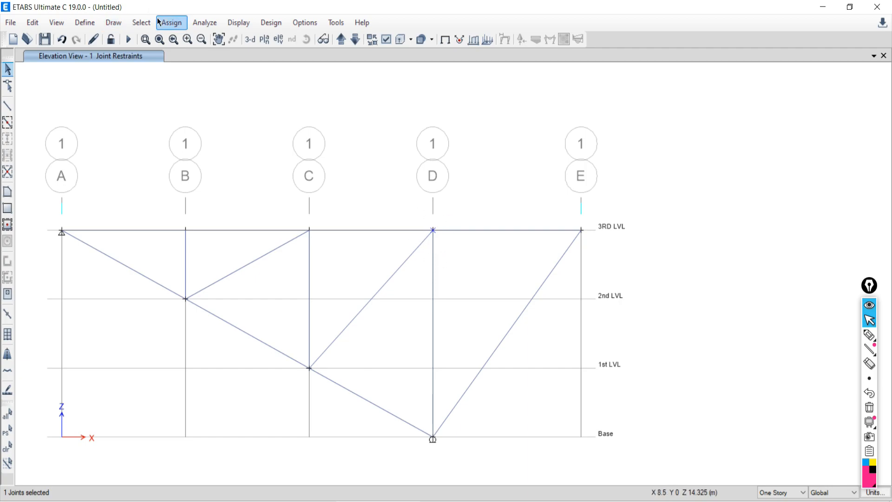
pyautogui.click(172, 22)
pyautogui.moveTo(190, 120)
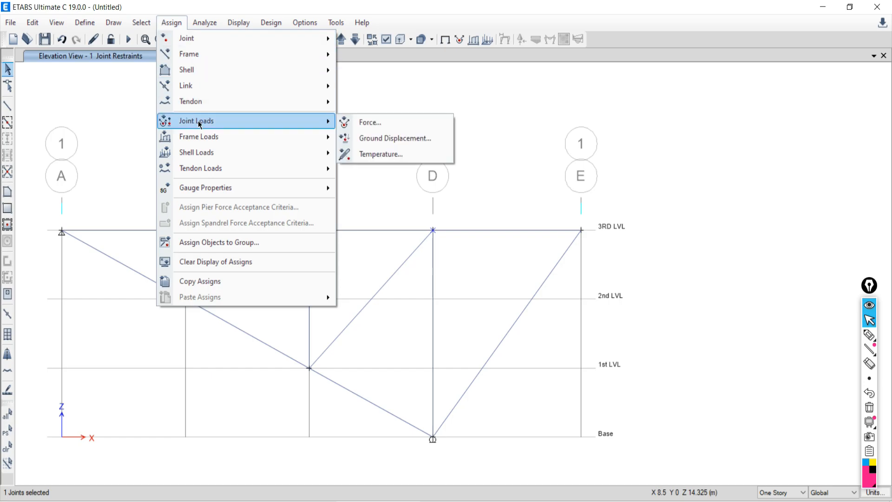
pyautogui.click(355, 122)
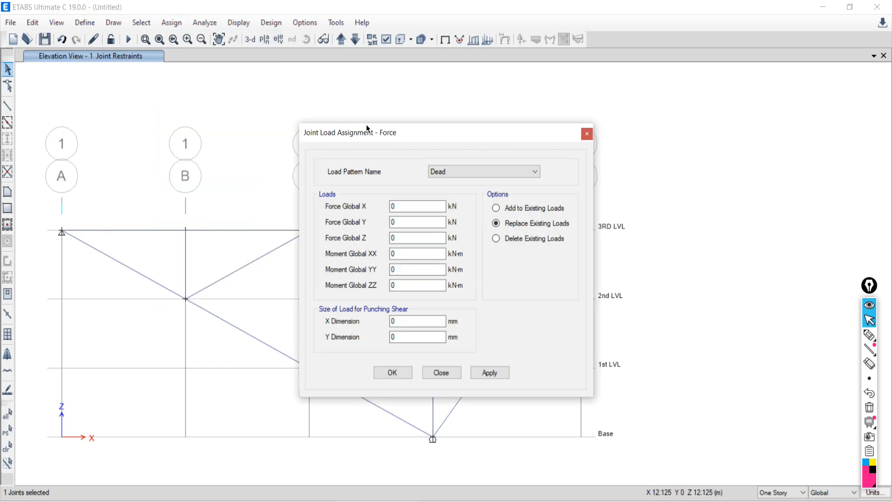
# Step: Set the joint load pattern to Live and the global Z force to -0.024 kN
pyautogui.moveTo(408, 134); pyautogui.dragTo(218, 116)
pyautogui.click(236, 146)
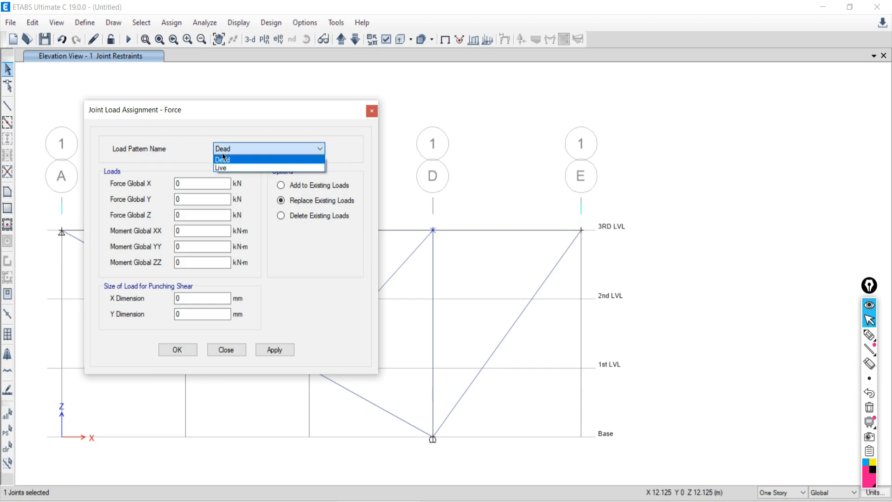
pyautogui.click(222, 159)
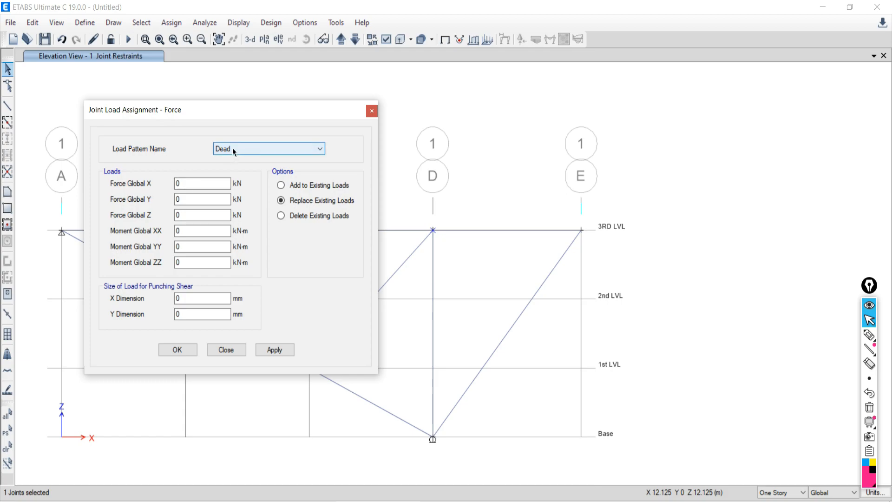
pyautogui.click(231, 148)
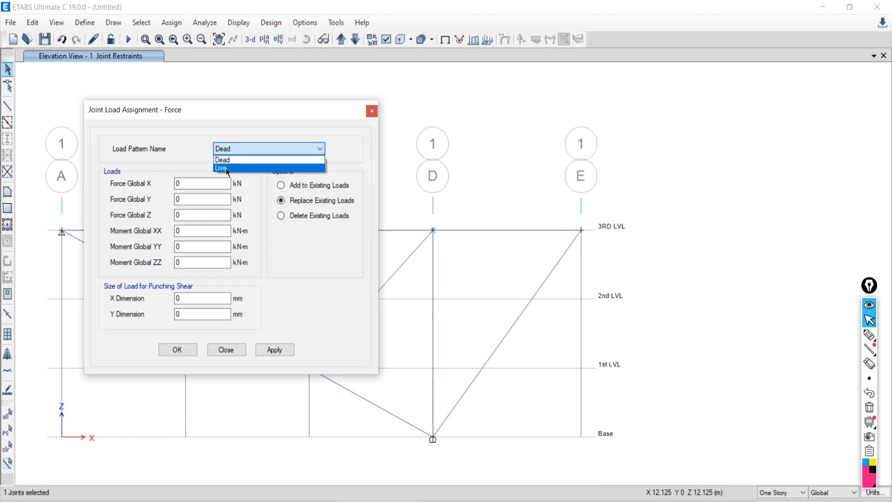
pyautogui.click(227, 168)
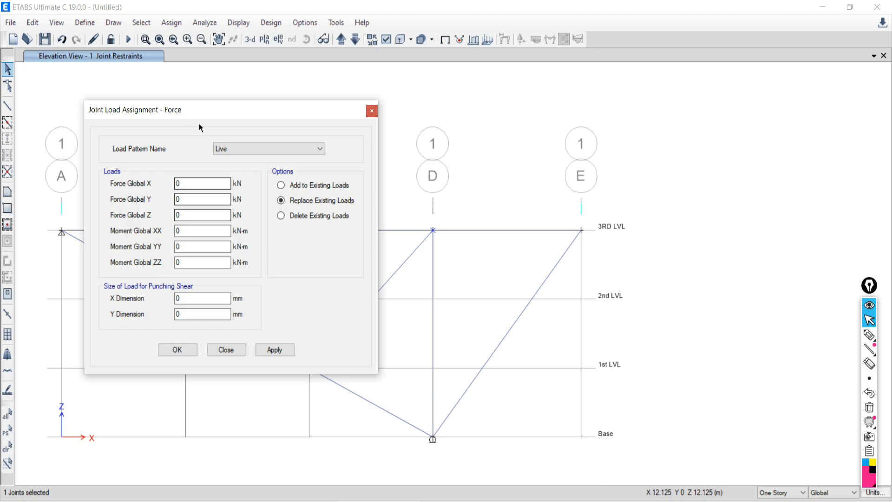
pyautogui.moveTo(203, 110); pyautogui.dragTo(139, 97)
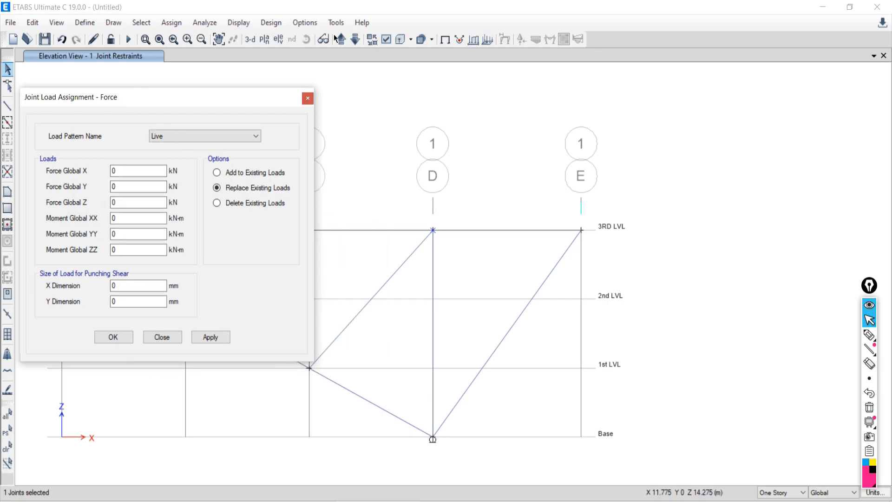
pyautogui.doubleClick(123, 204)
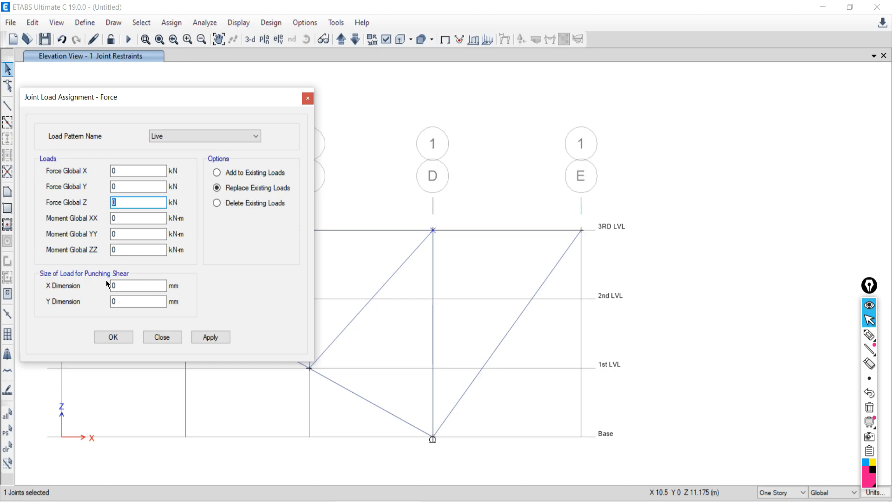
pyautogui.write('-0.024')
# Step: Circle the existing-load options with the pen, erase the mark, and apply the force to the selected joint
pyautogui.click(868, 334)
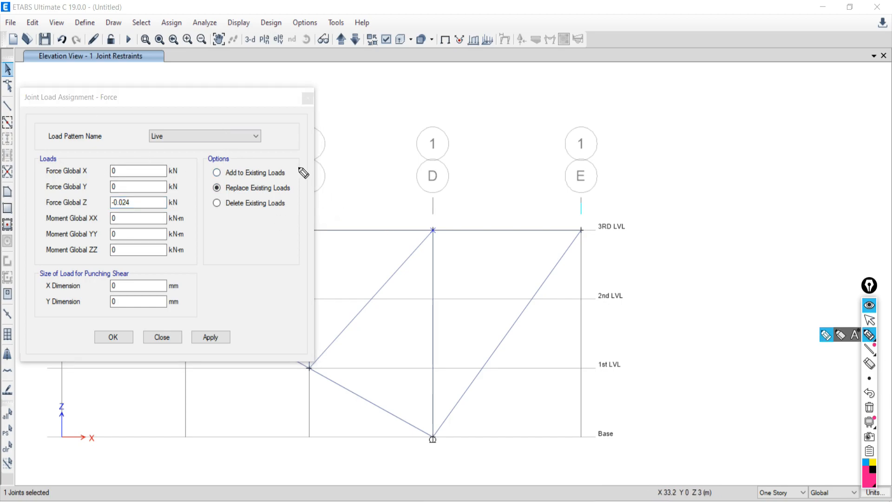
pyautogui.moveTo(291, 162)
pyautogui.mouseDown()
pyautogui.moveTo(225, 153)
pyautogui.moveTo(288, 235)
pyautogui.moveTo(289, 148)
pyautogui.mouseUp()
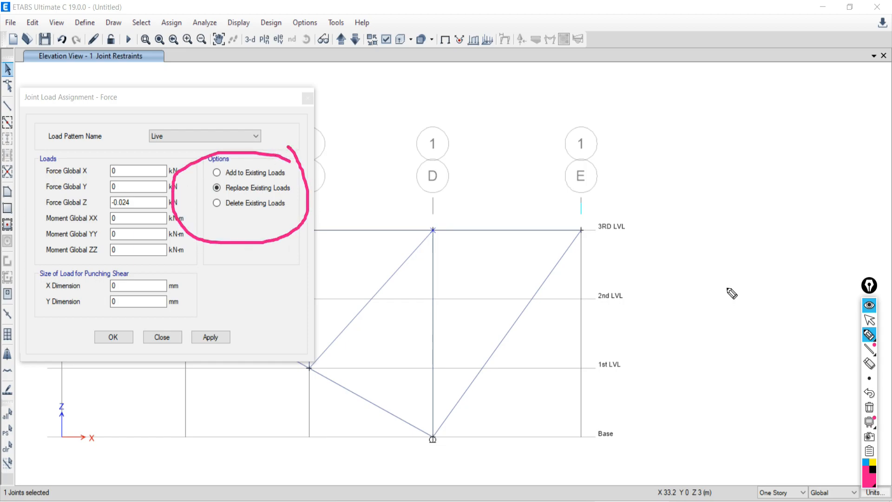
pyautogui.click(869, 407)
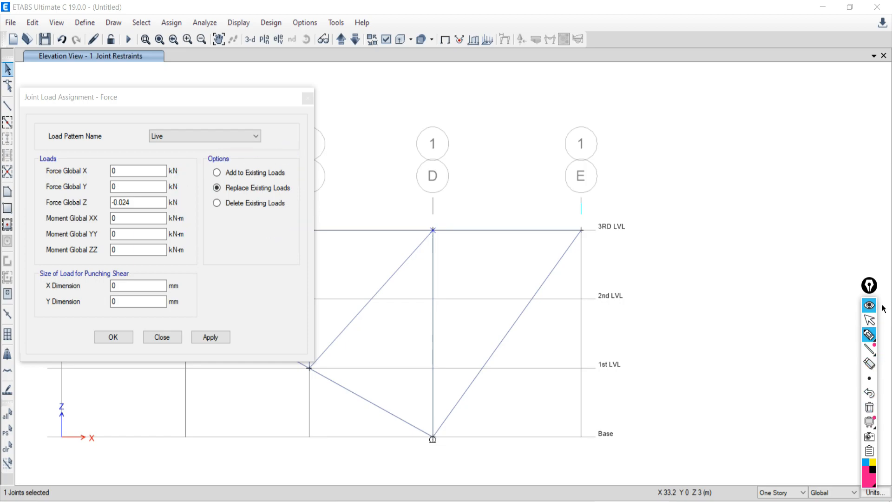
pyautogui.click(872, 321)
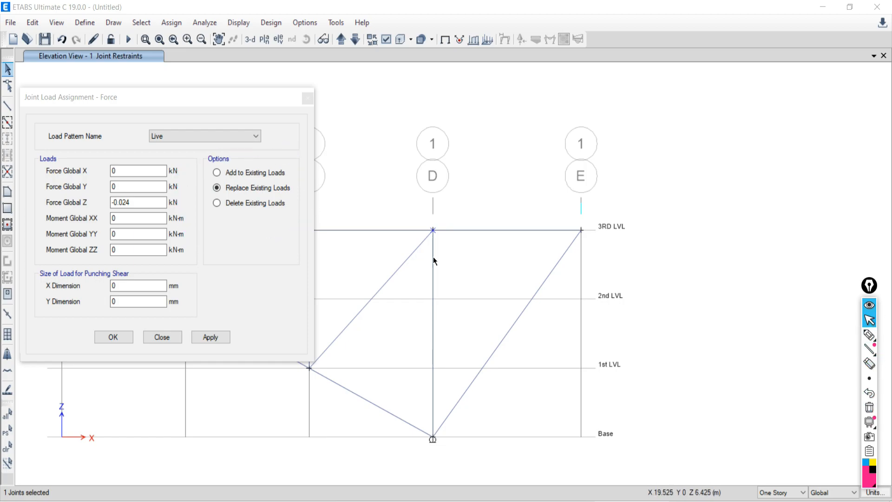
pyautogui.click(213, 338)
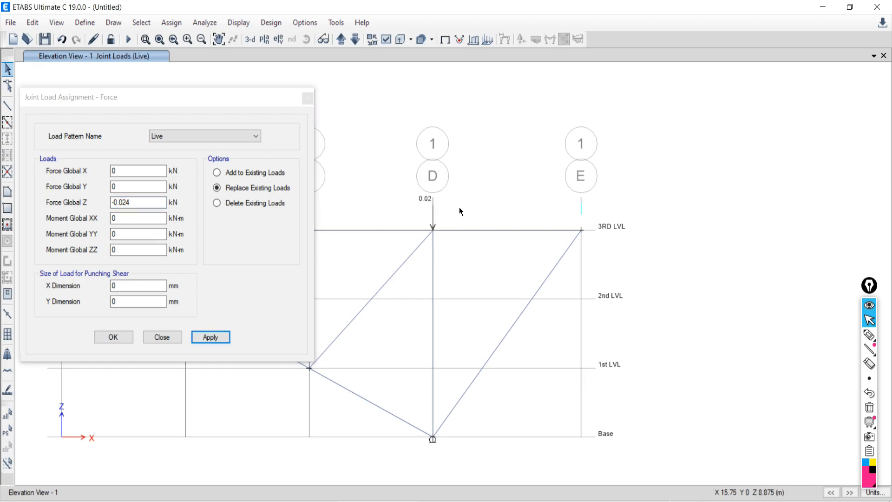
# Step: Circle the load label above the joint at grid D with the pen and close the joint force assignment
pyautogui.click(866, 338)
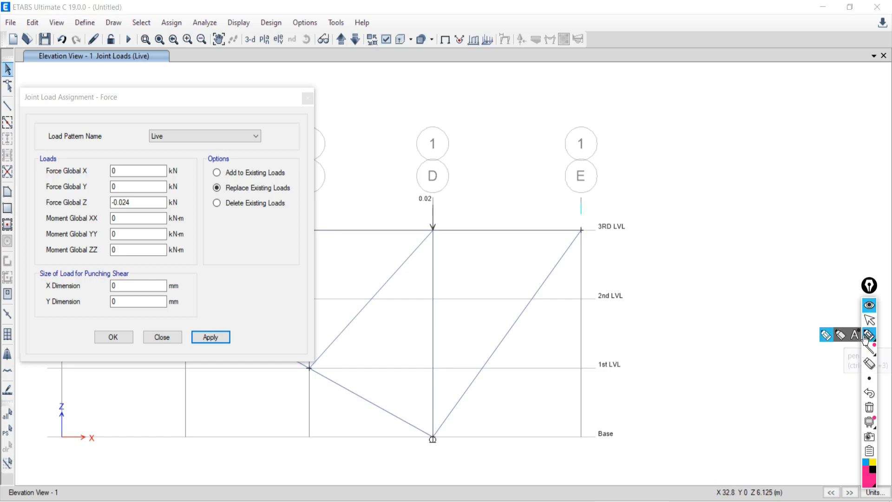
pyautogui.moveTo(427, 186)
pyautogui.mouseDown()
pyautogui.moveTo(410, 205)
pyautogui.moveTo(438, 195)
pyautogui.mouseUp()
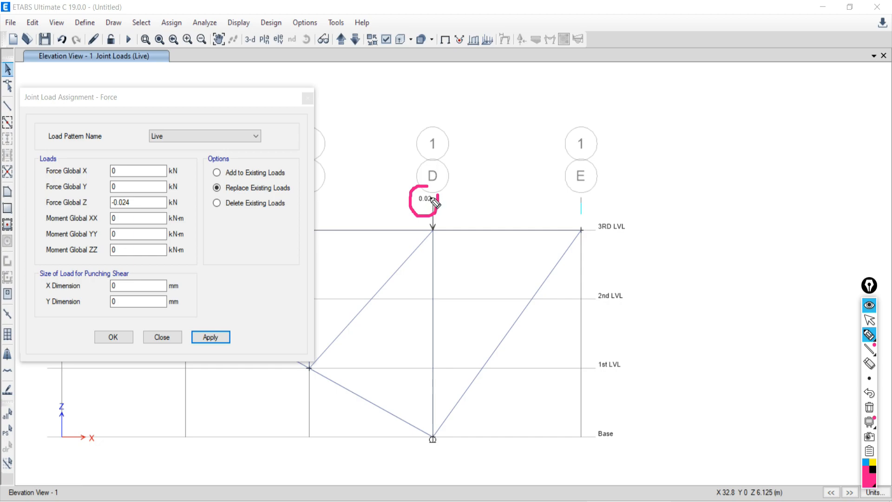
pyautogui.click(869, 319)
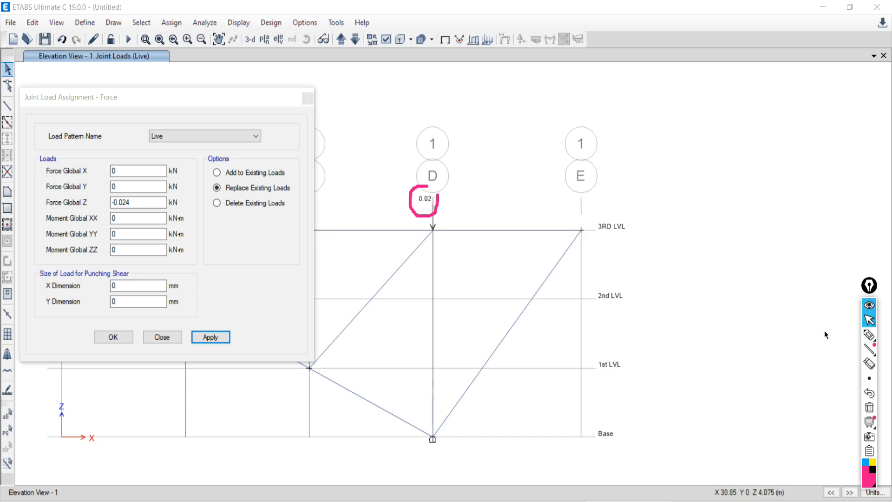
pyautogui.click(162, 337)
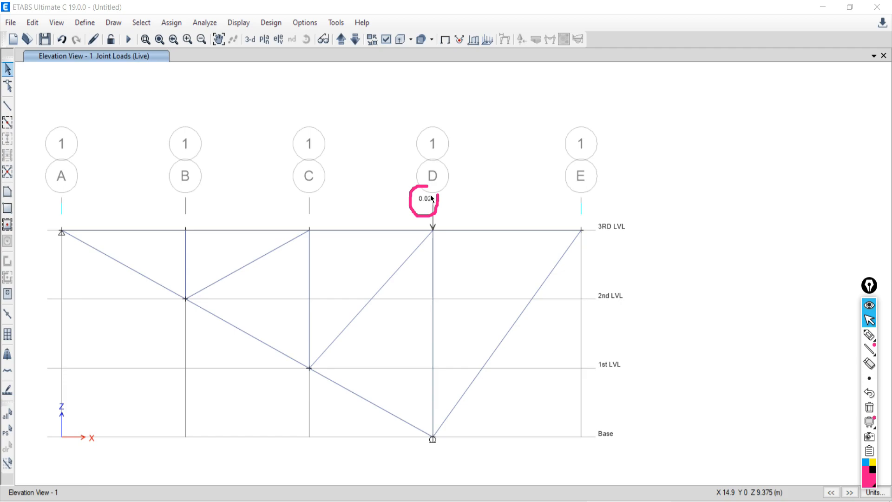
# Step: Set the decimal places of the Force item in the display units to 3
pyautogui.click(300, 23)
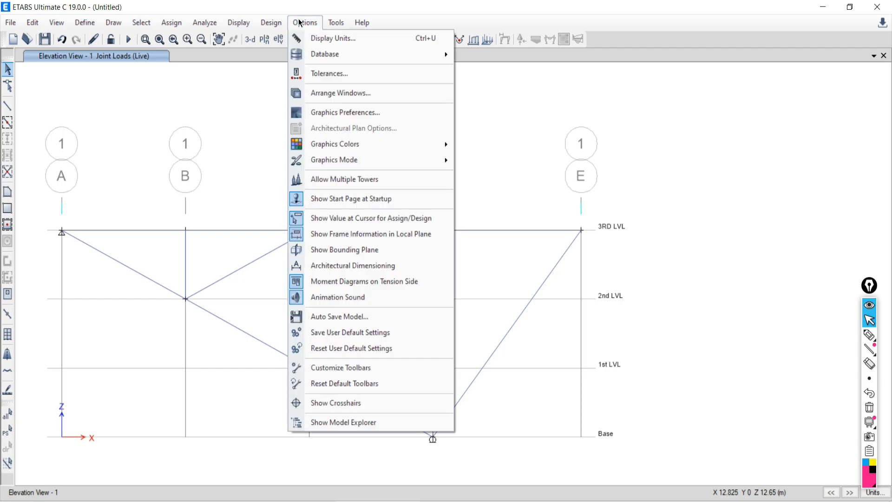
pyautogui.click(299, 21)
pyautogui.click(311, 24)
pyautogui.click(310, 35)
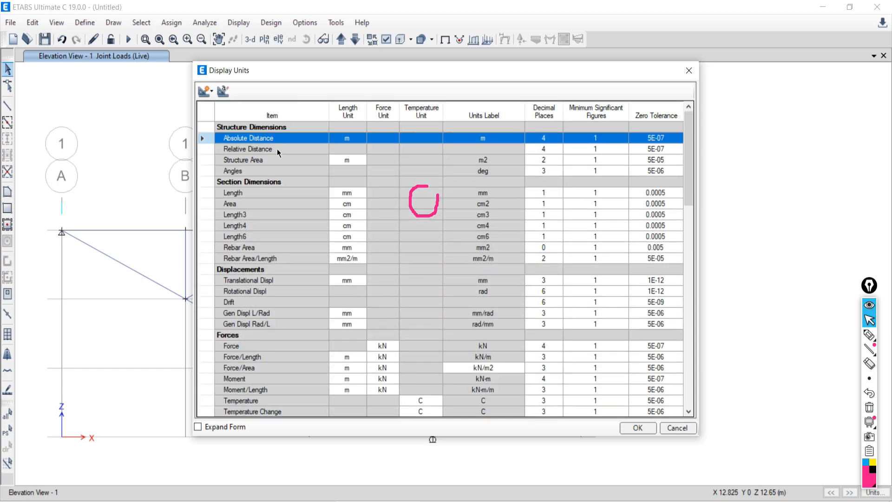
pyautogui.click(540, 347)
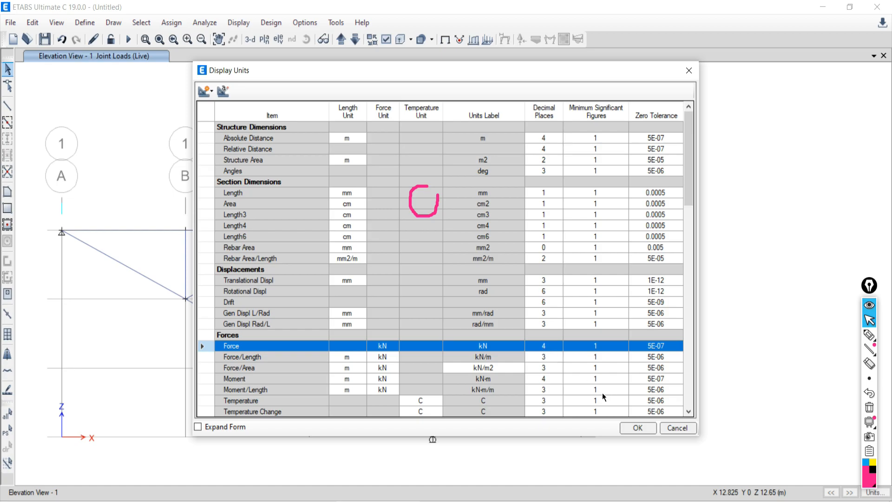
pyautogui.click(545, 345)
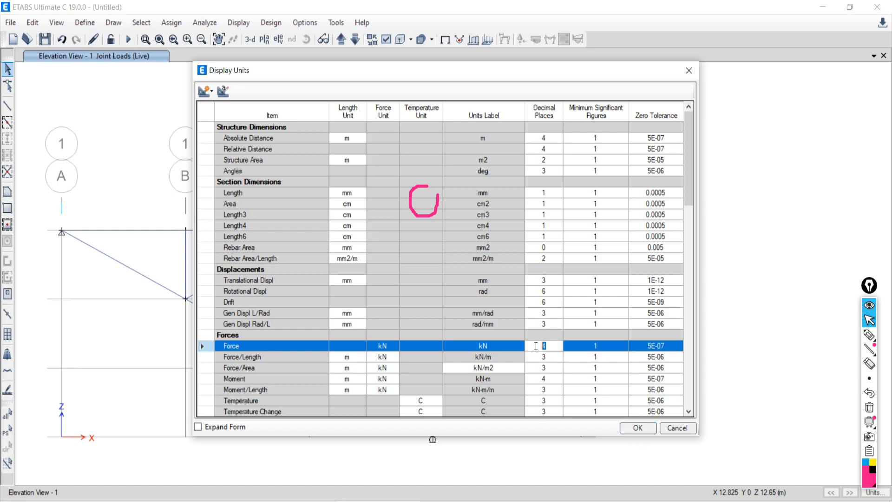
pyautogui.write('3')
pyautogui.click(625, 424)
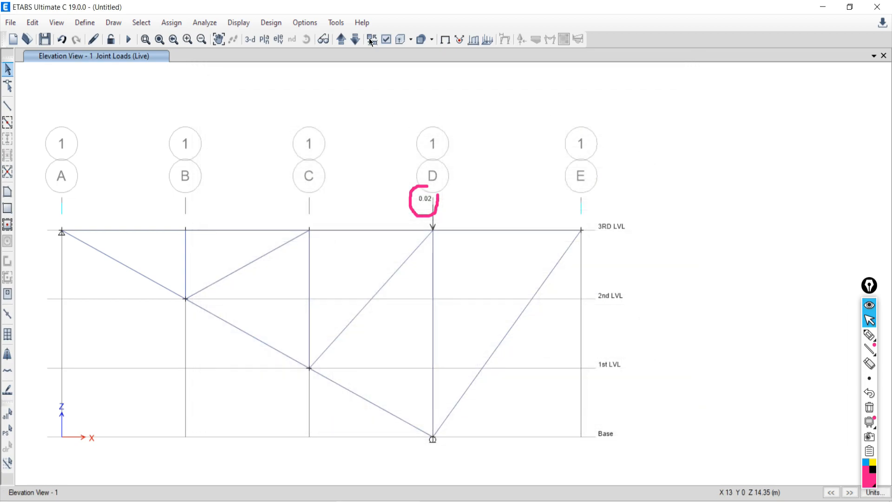
# Step: Assign a global Z force of -0.04 kN in the Live pattern to the joint at grid E on 3RD LVL, replacing existing loads
pyautogui.click(309, 24)
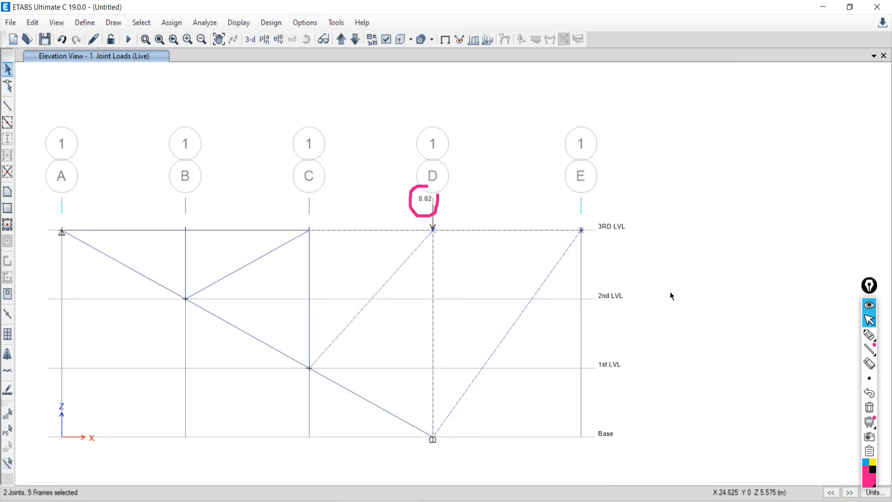
pyautogui.click(7, 447)
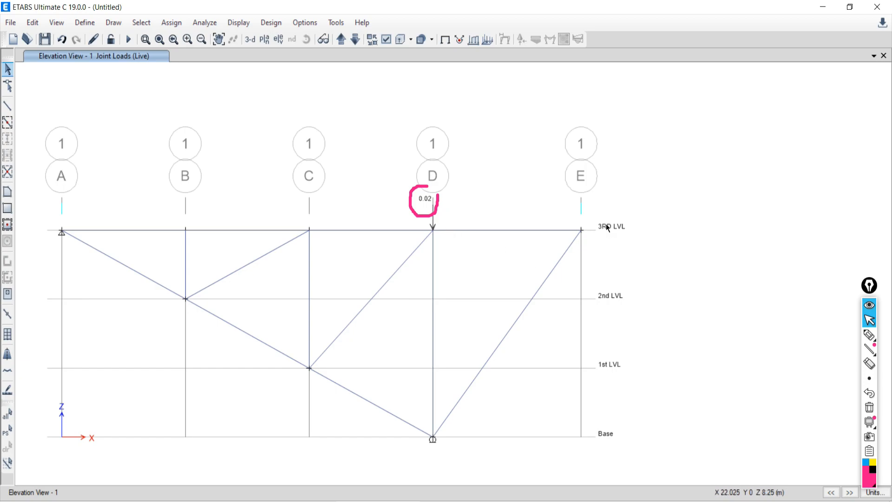
pyautogui.moveTo(561, 209); pyautogui.dragTo(671, 257)
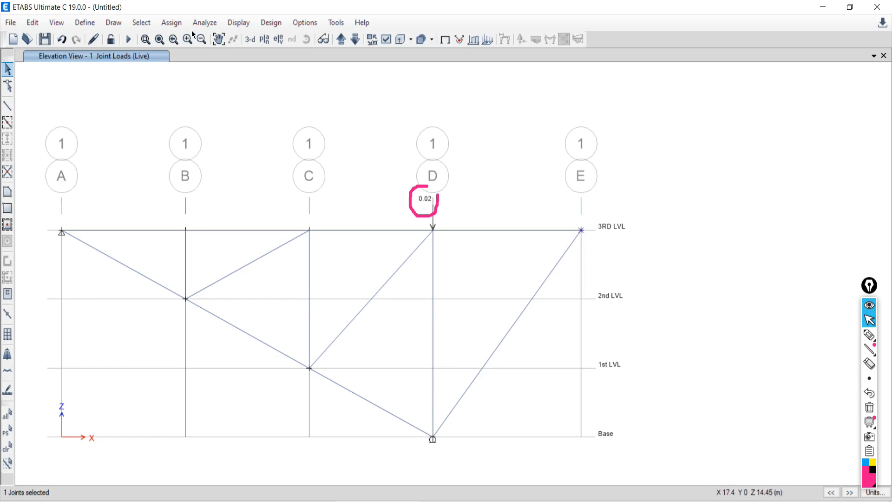
pyautogui.click(171, 22)
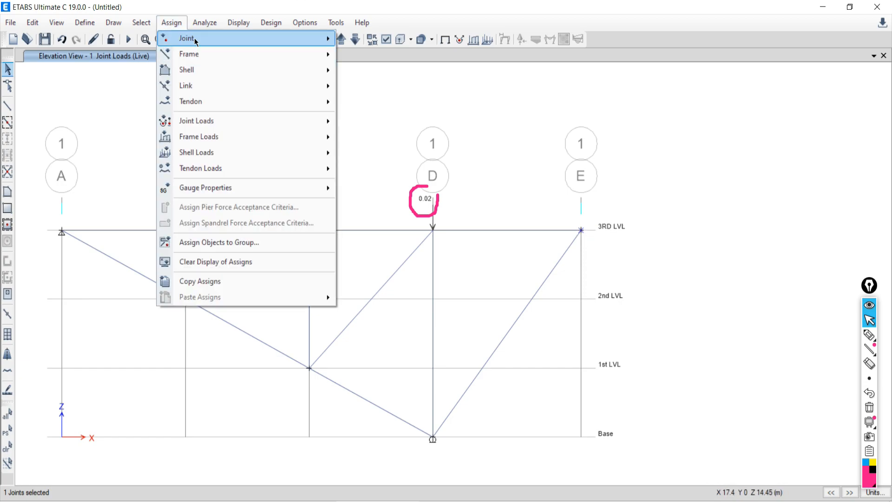
pyautogui.moveTo(200, 40)
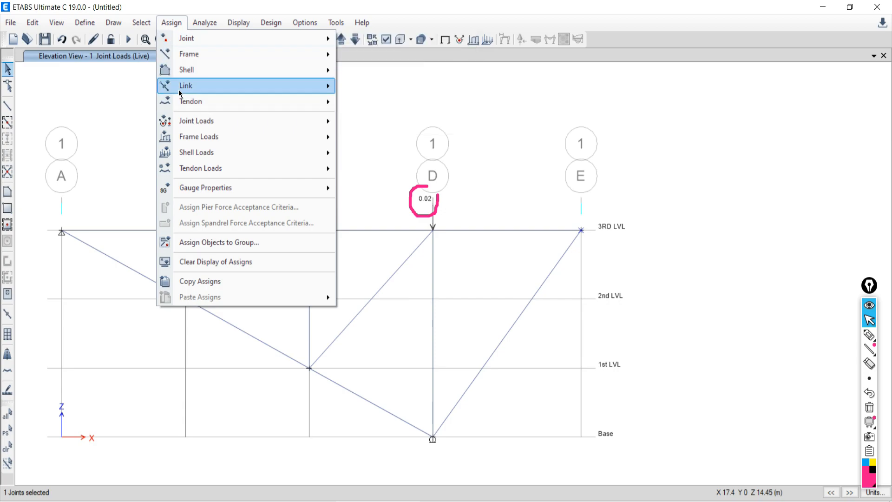
pyautogui.moveTo(194, 122)
pyautogui.click(367, 122)
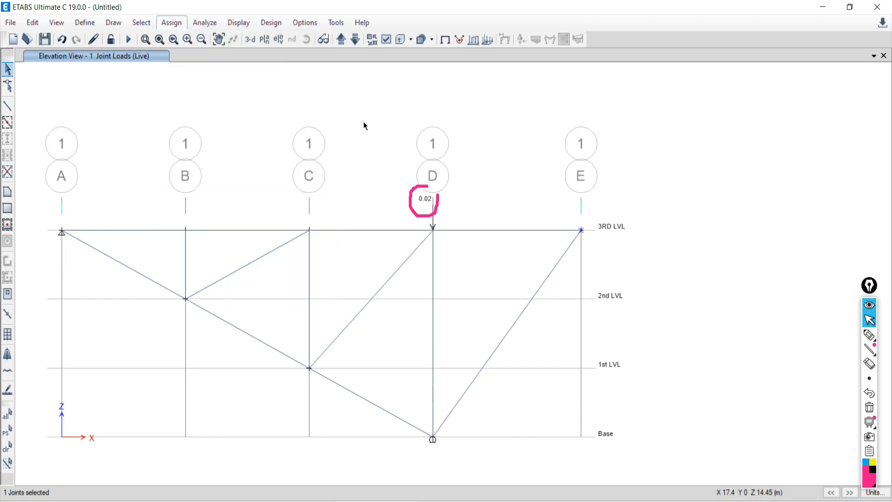
pyautogui.click(127, 202)
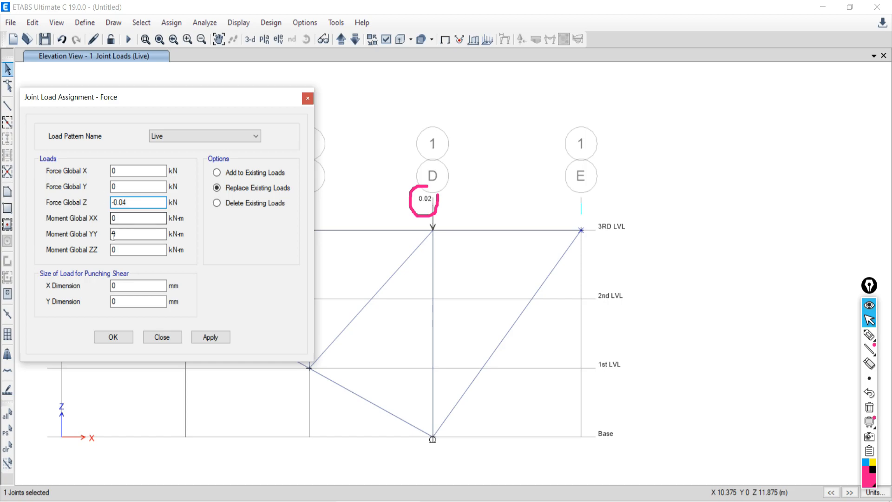
pyautogui.click(212, 337)
pyautogui.click(160, 336)
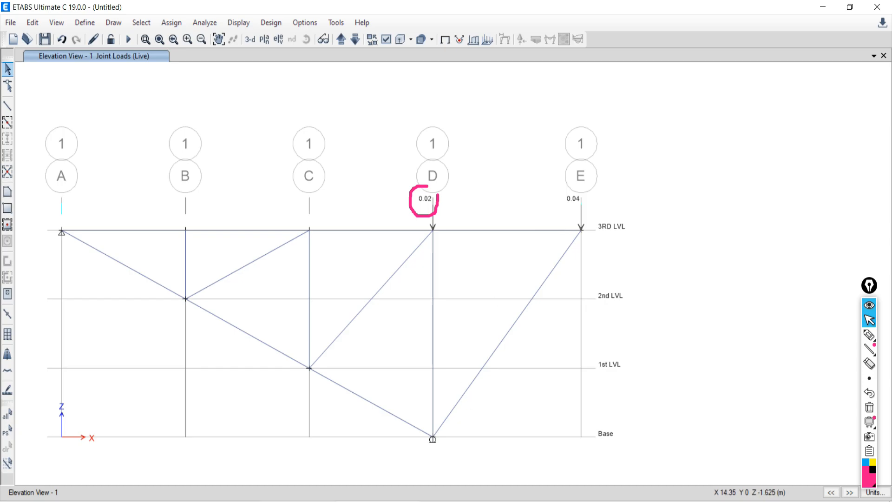
# Step: Compare the joint loads with the Ex. 14.3.11 figure in the PDF, and hide the grid lines in the ETABS elevation view
pyautogui.hotkey('alt', 'Tab')
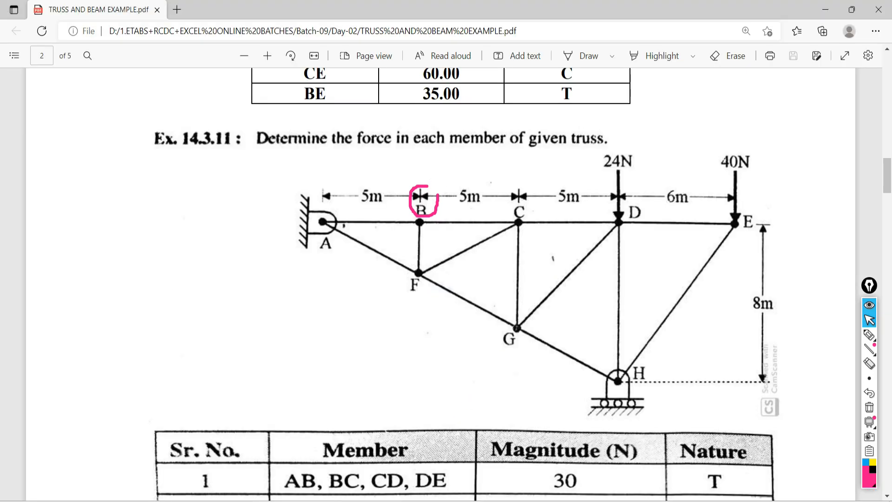
pyautogui.hotkey('alt', 'Tab')
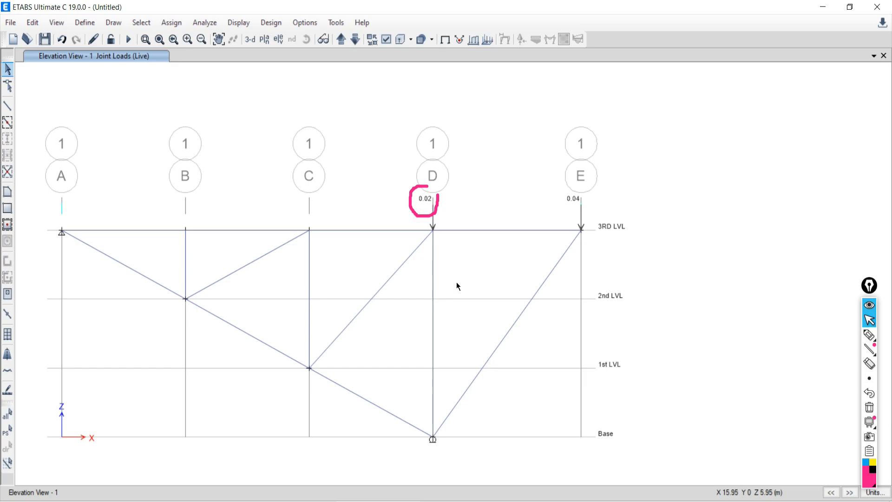
pyautogui.scroll(-2, 457, 284)
pyautogui.scroll(2, 459, 285)
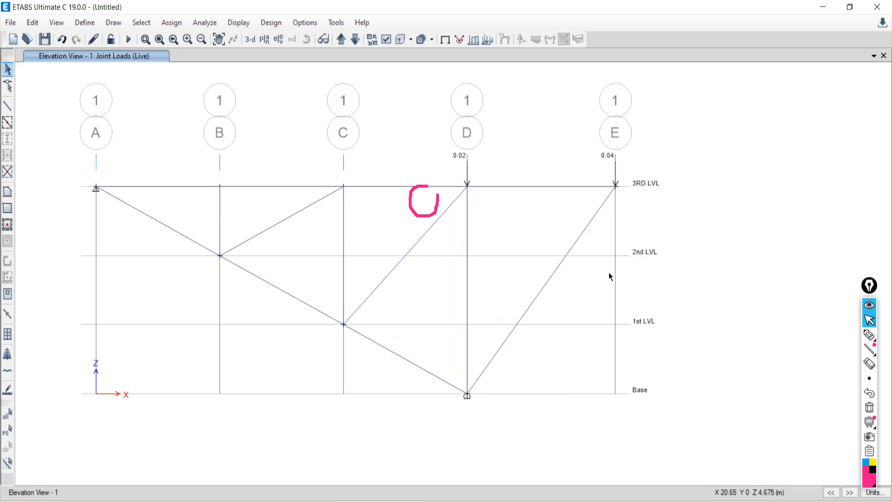
pyautogui.rightClick(692, 203)
pyautogui.click(719, 254)
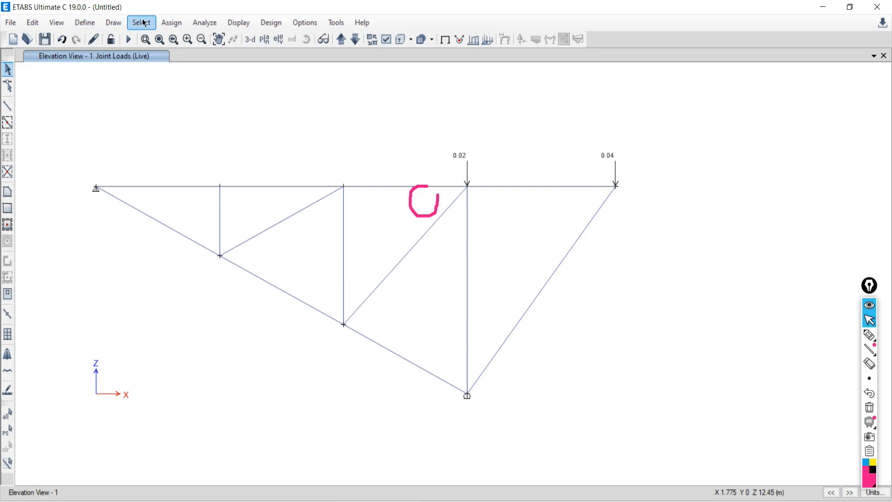
# Step: Check the model with all joint, frame, shell and other checks selected, plus both fix options including Joint Story Assignment
pyautogui.click(206, 24)
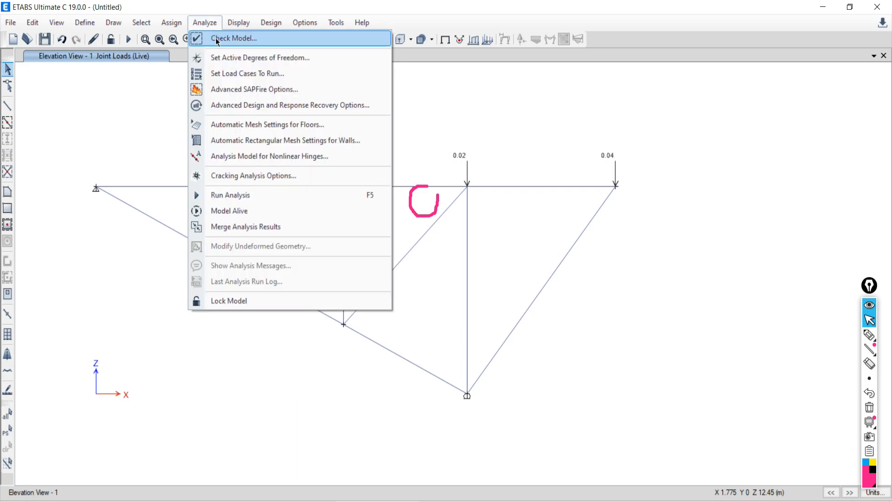
pyautogui.click(217, 41)
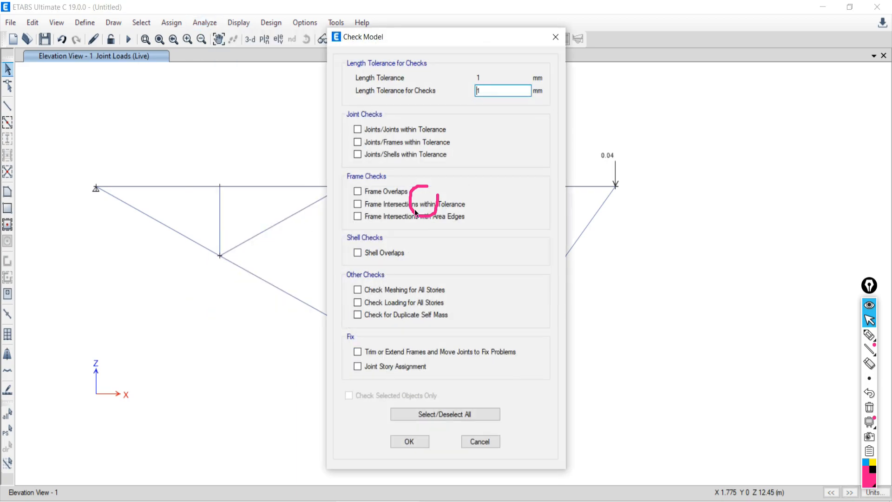
pyautogui.click(427, 414)
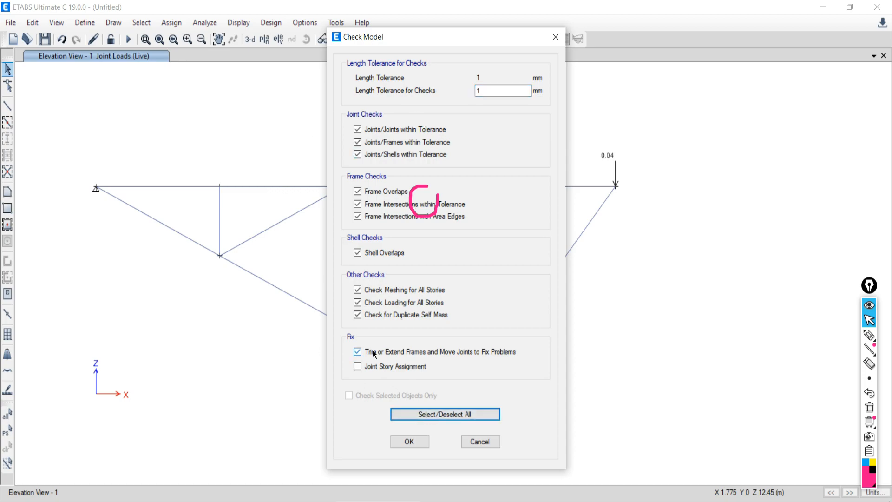
pyautogui.click(358, 366)
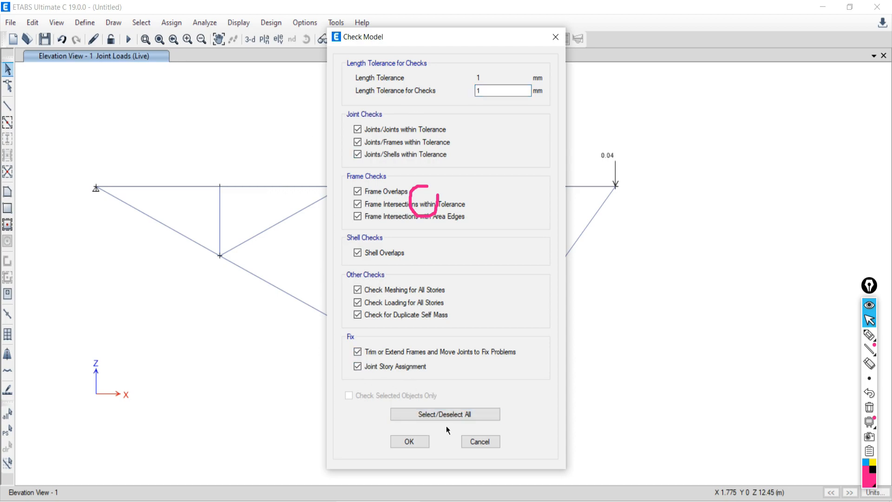
pyautogui.click(409, 441)
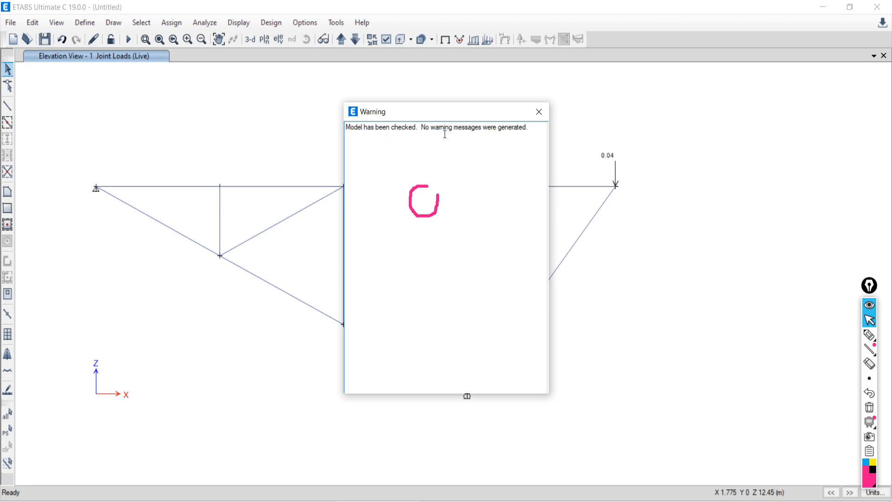
pyautogui.click(539, 113)
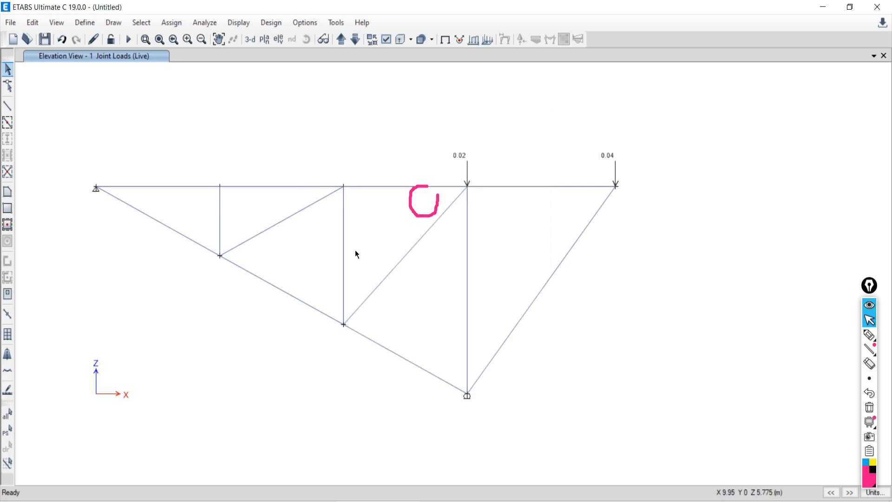
# Step: Run the analysis, saving the model as 00001 in the Delete 9.9.21 folder under Desktop > Delete, and close the analysis messages
pyautogui.click(203, 23)
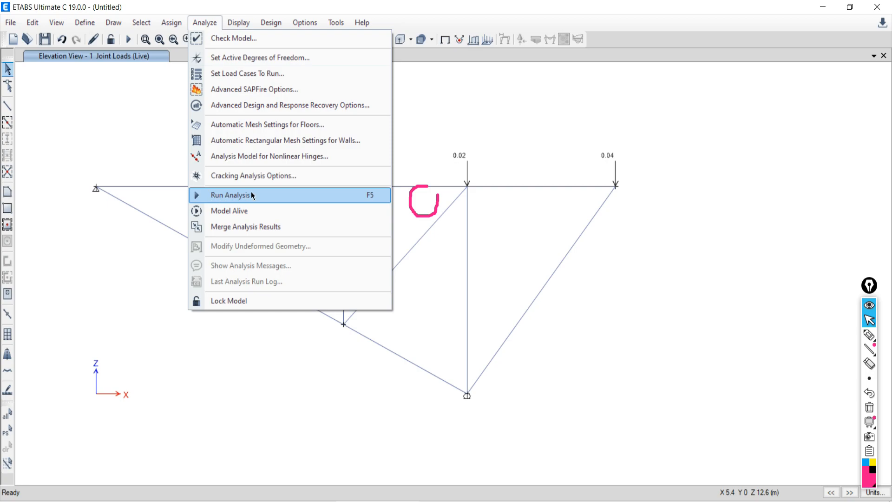
pyautogui.click(217, 195)
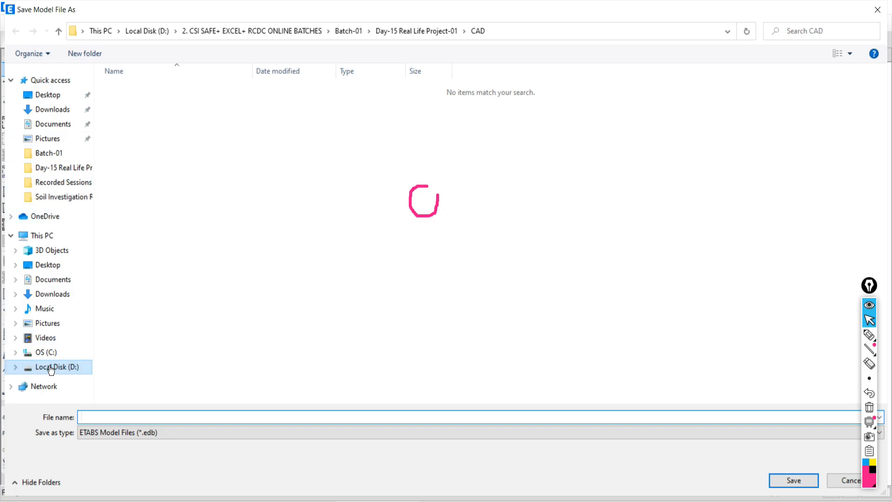
pyautogui.click(70, 366)
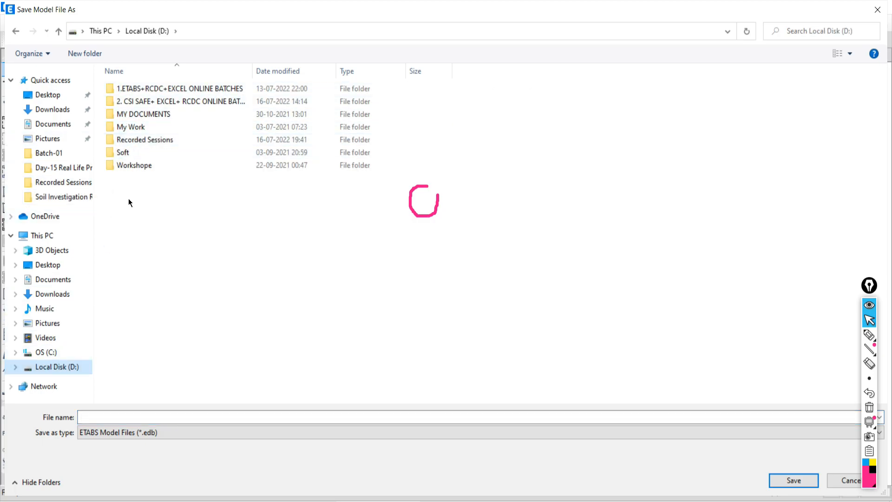
pyautogui.click(48, 264)
pyautogui.doubleClick(130, 127)
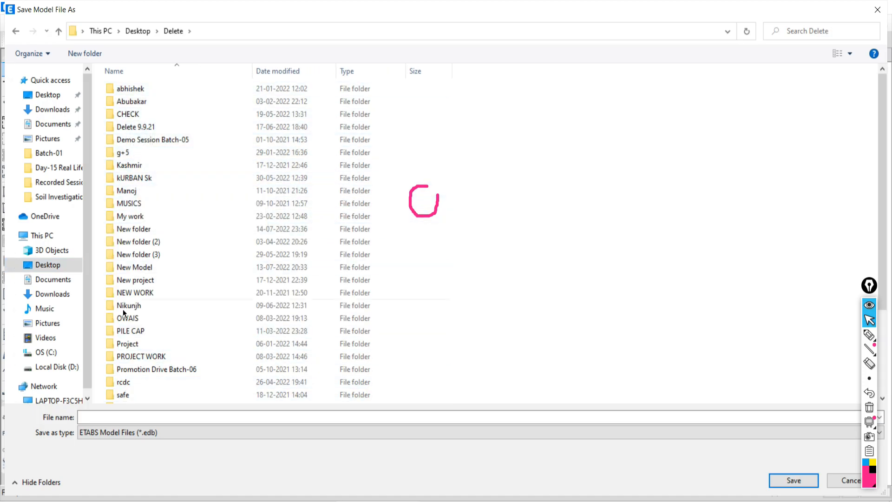
pyautogui.doubleClick(123, 128)
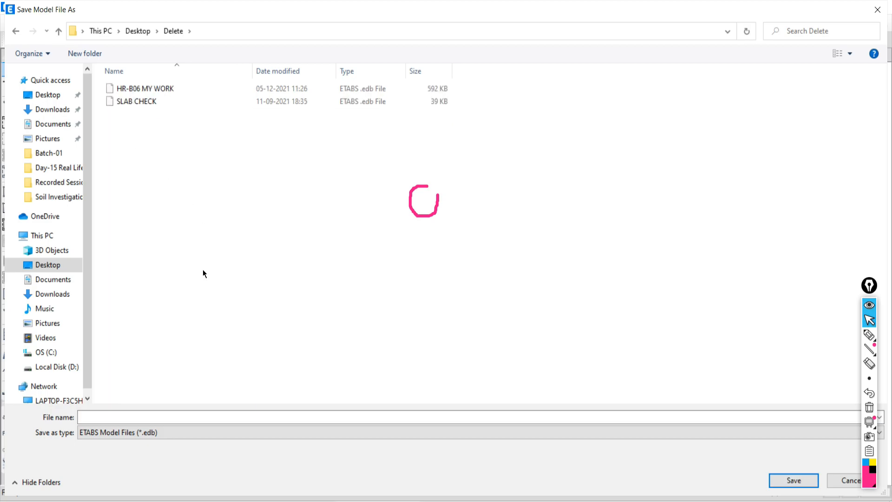
pyautogui.click(138, 417)
pyautogui.write('00001')
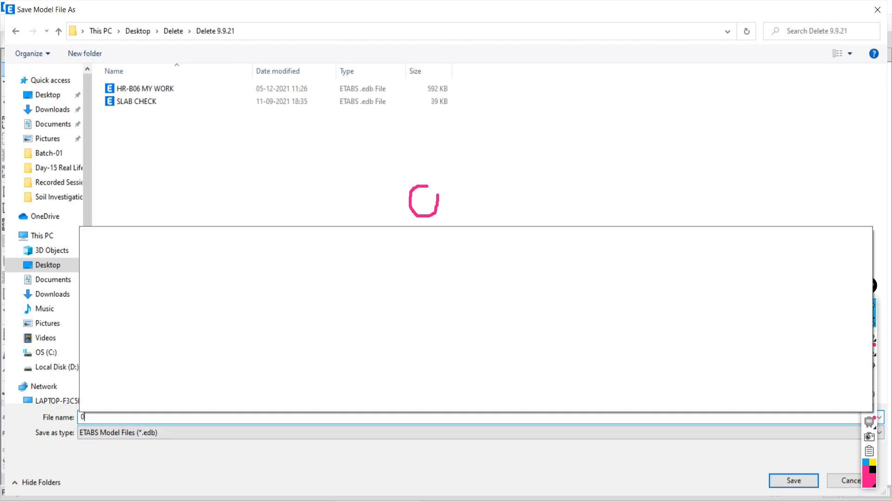
pyautogui.click(793, 479)
pyautogui.press('F5')
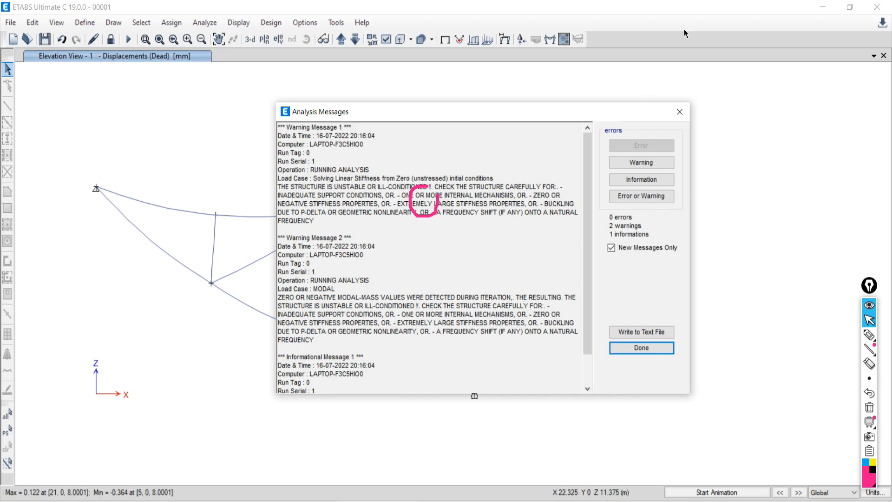
pyautogui.click(679, 112)
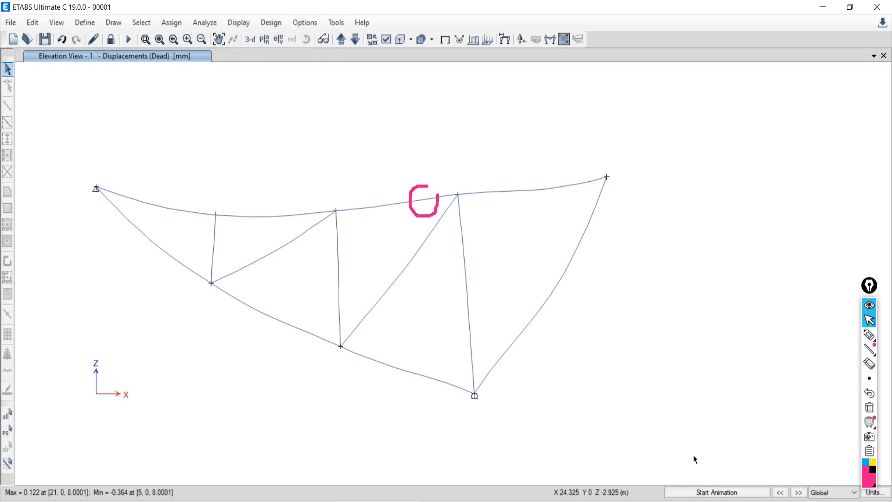
# Step: Play and stop the animation of the truss's Dead load displacements several times to examine its deformation
pyautogui.click(690, 494)
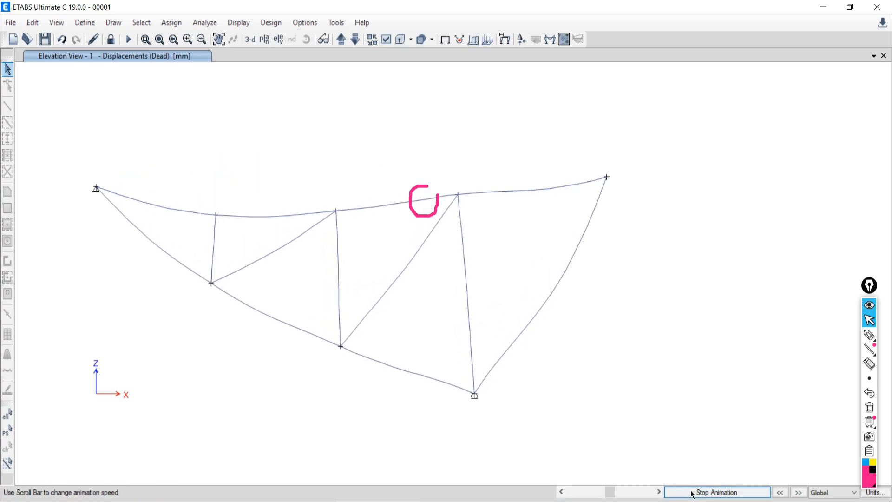
pyautogui.click(692, 494)
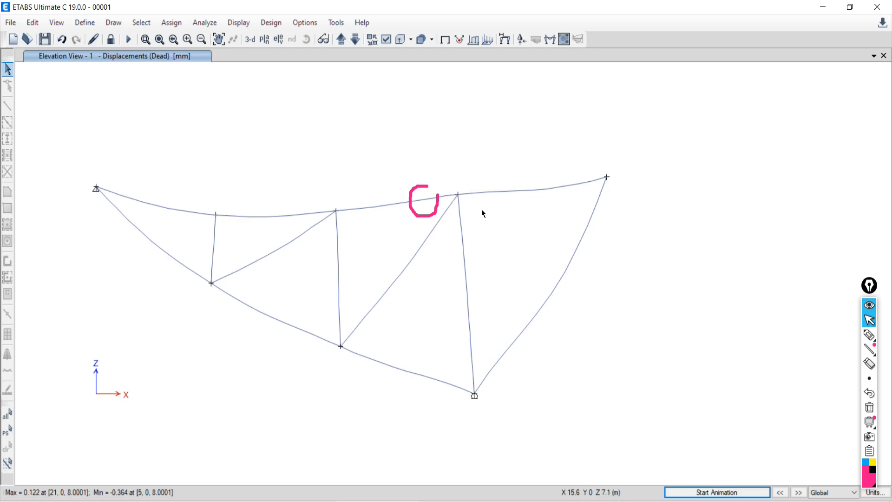
pyautogui.click(698, 494)
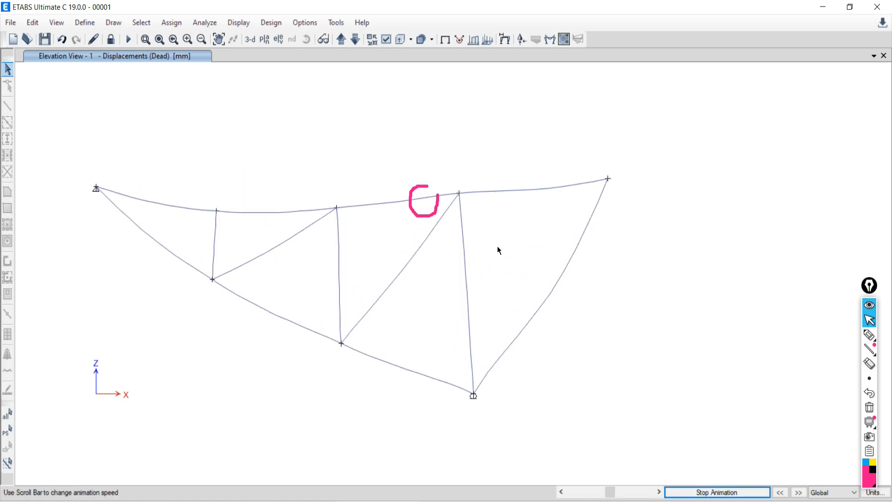
pyautogui.click(701, 492)
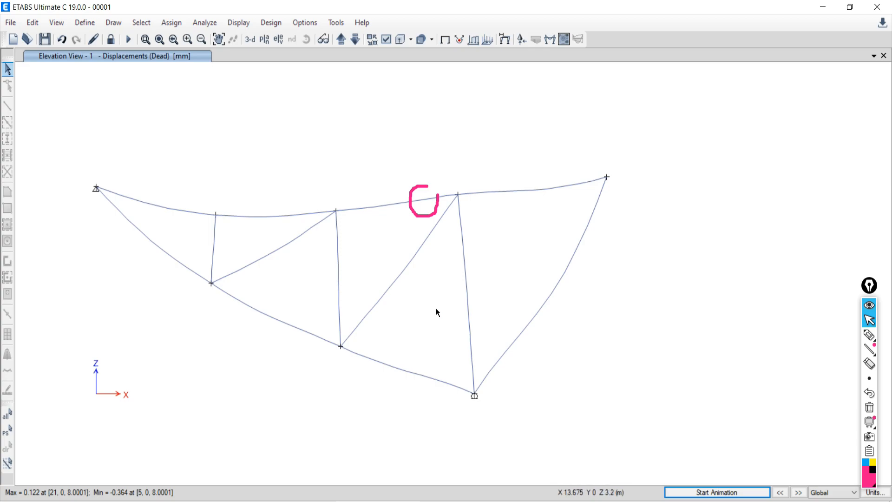
pyautogui.click(672, 495)
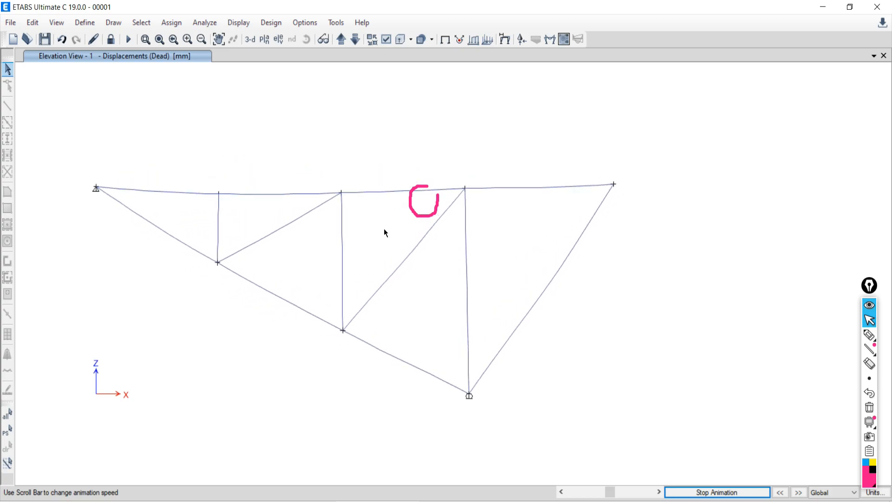
pyautogui.click(723, 495)
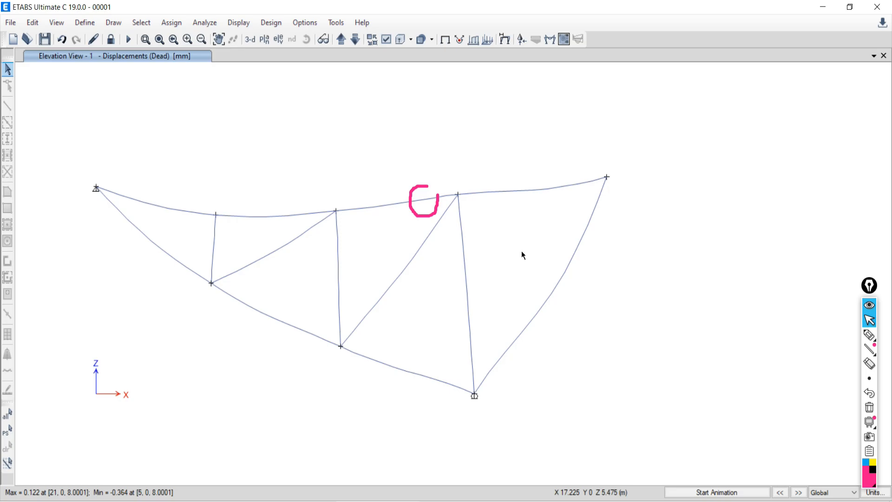
# Step: Unlock the analysed model for editing and accept the confirmation
pyautogui.click(204, 22)
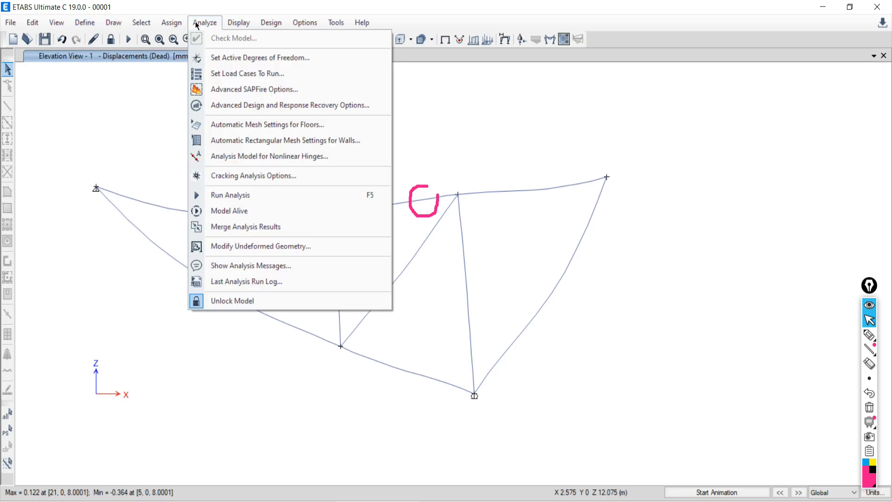
pyautogui.click(248, 6)
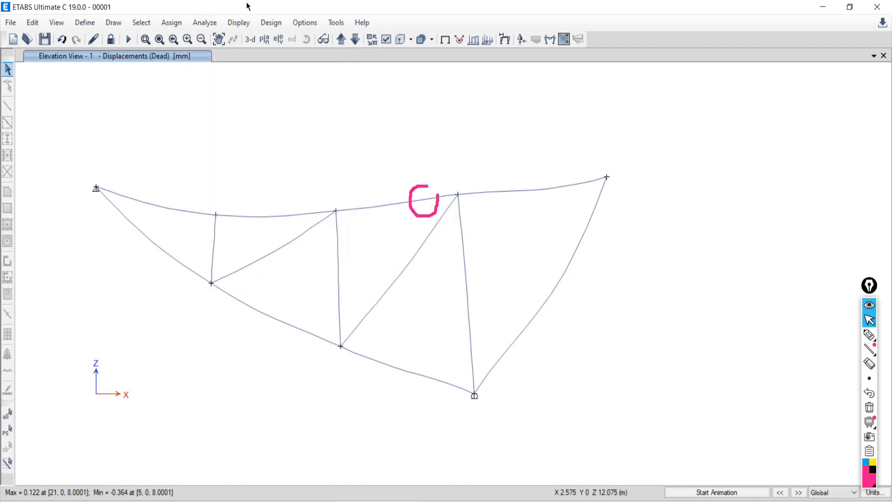
pyautogui.click(111, 40)
pyautogui.click(463, 303)
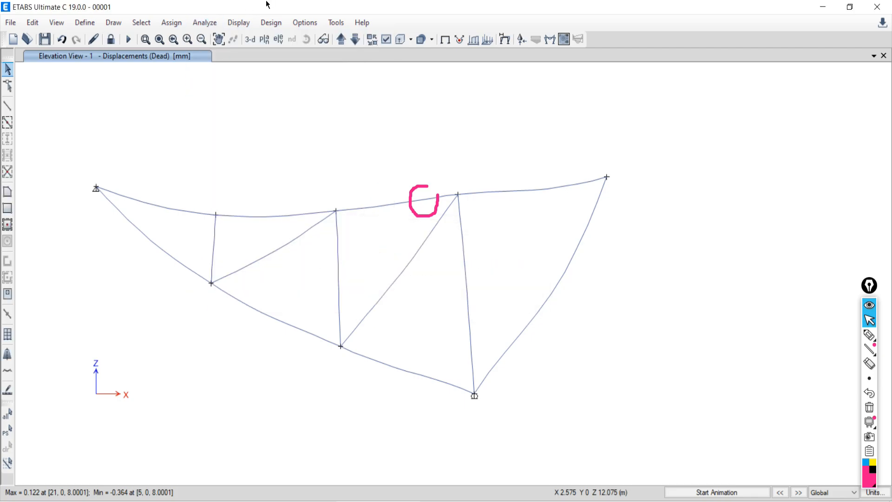
# Step: Check the model with all joint, frame, shell and other checks plus the Trim or Extend Frames fix, and dismiss the check report
pyautogui.click(196, 26)
pyautogui.click(215, 38)
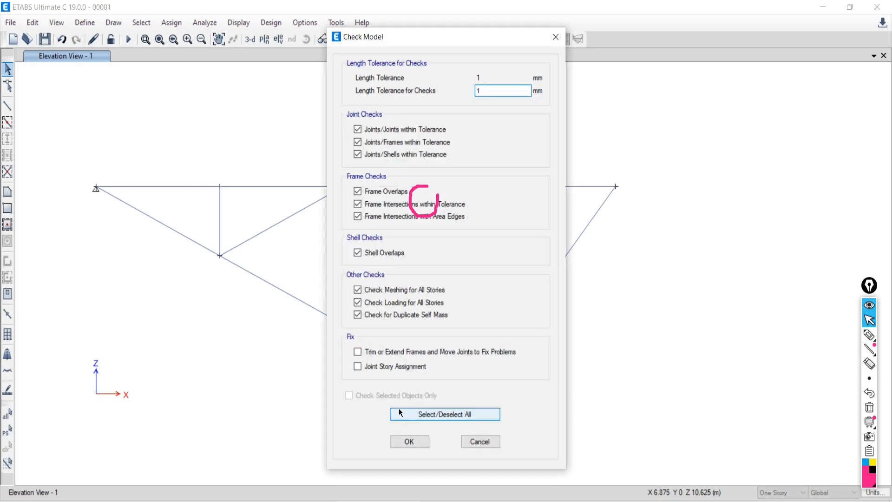
pyautogui.click(398, 408)
pyautogui.click(399, 411)
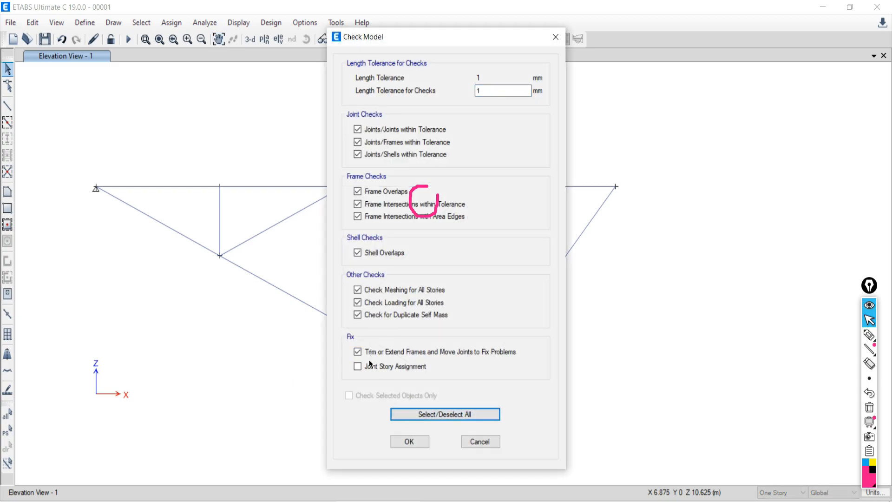
pyautogui.click(402, 441)
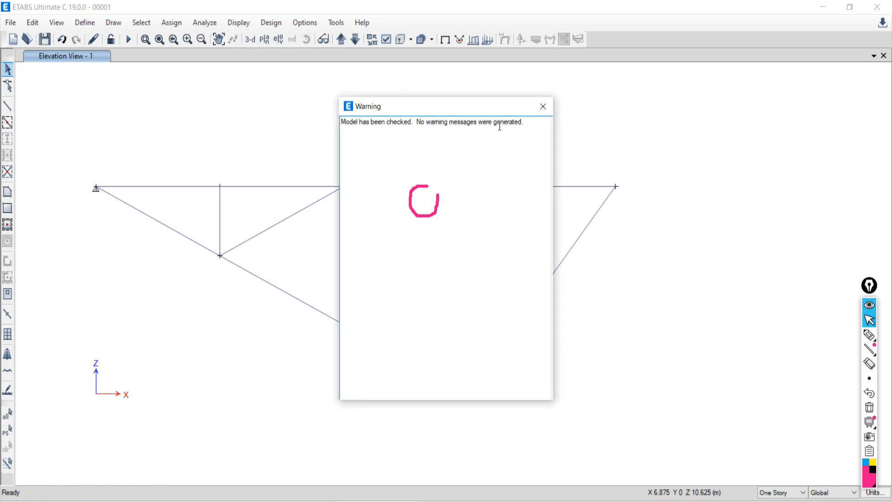
pyautogui.click(470, 126)
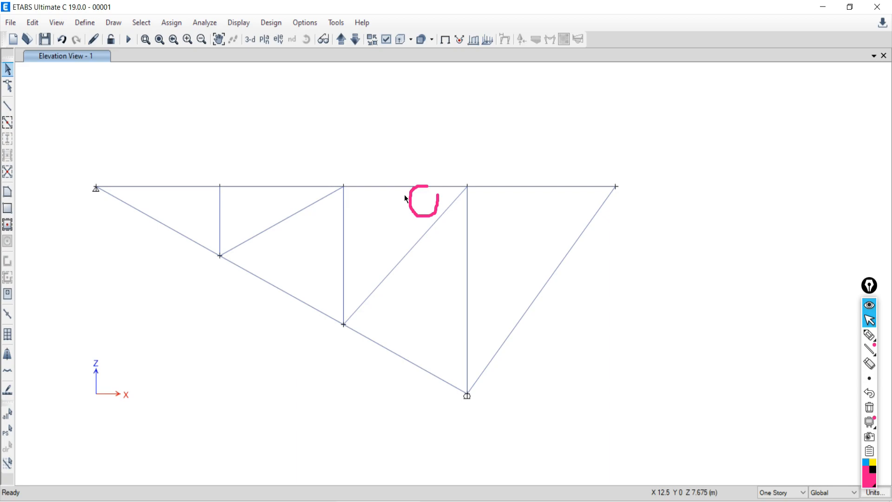
# Step: Rerun the analysis, close its messages, and play and stop the animation of the Dead load displacements
pyautogui.press('F5')
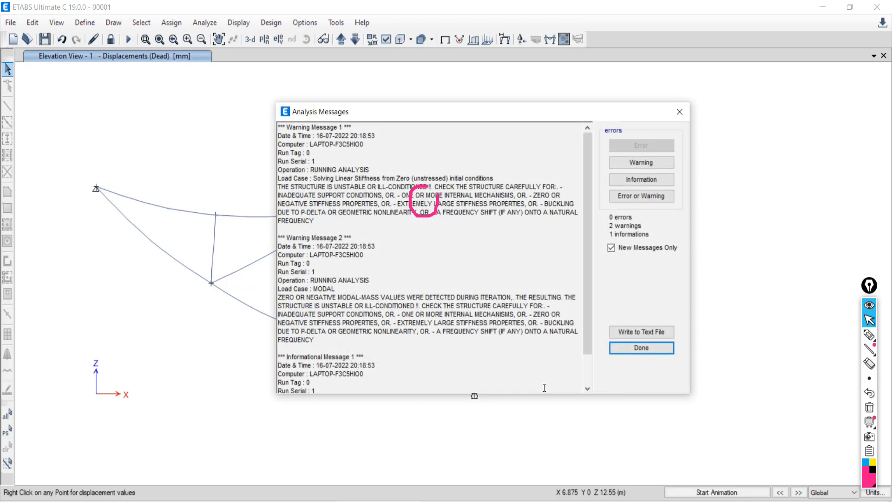
pyautogui.click(687, 110)
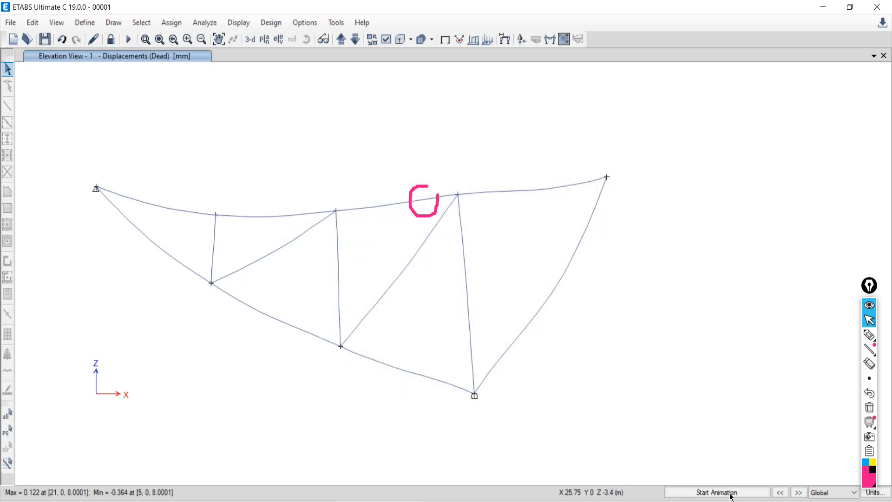
pyautogui.click(705, 492)
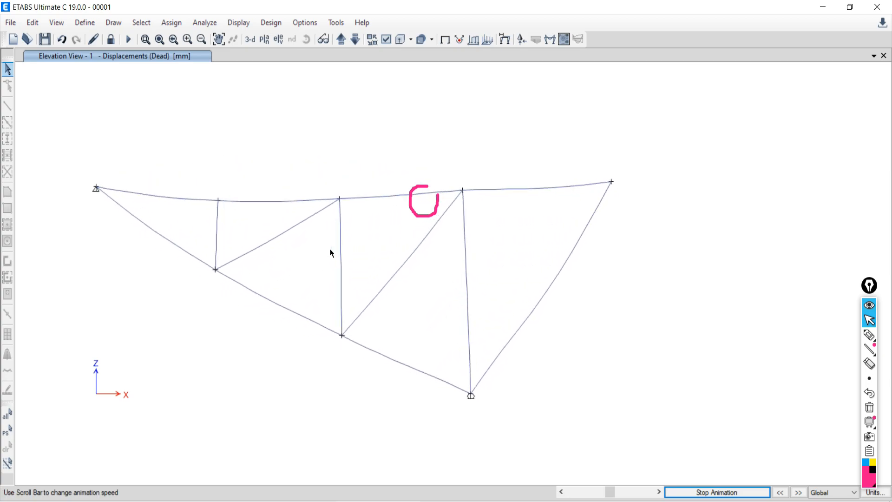
pyautogui.click(695, 492)
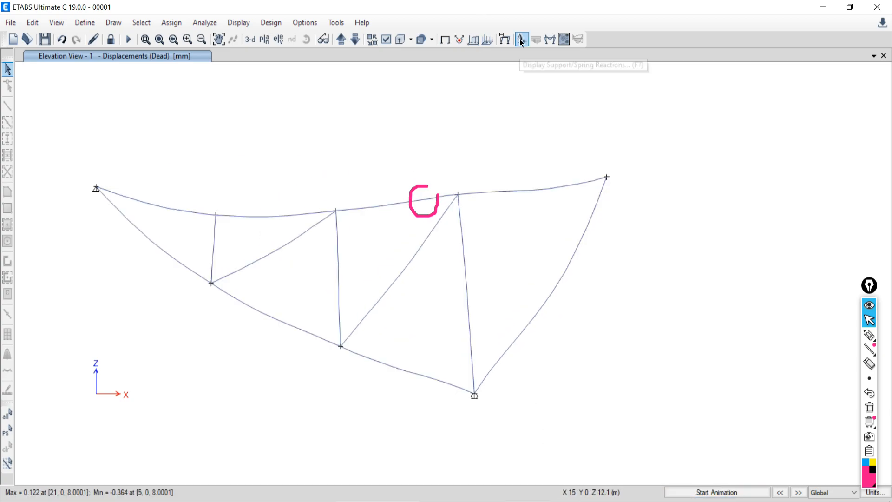
# Step: Display the Fz support reactions of the truss as arrows for the Live load case
pyautogui.click(238, 23)
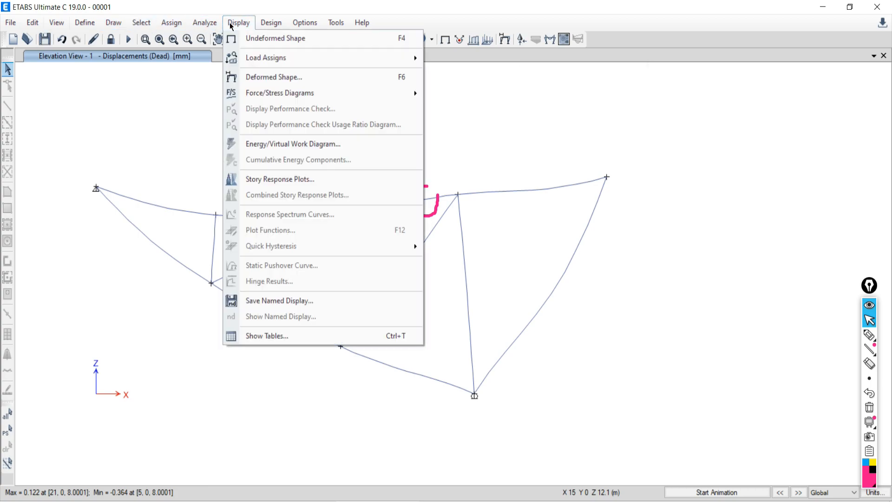
pyautogui.moveTo(263, 93)
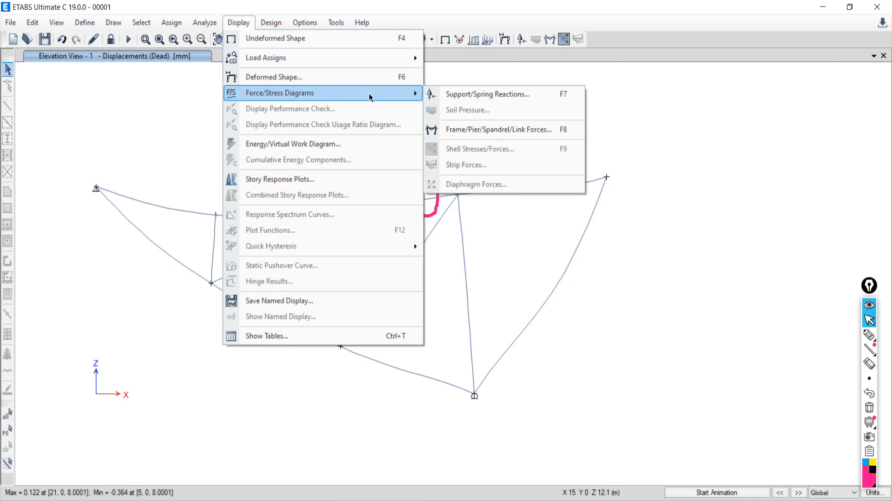
pyautogui.click(474, 94)
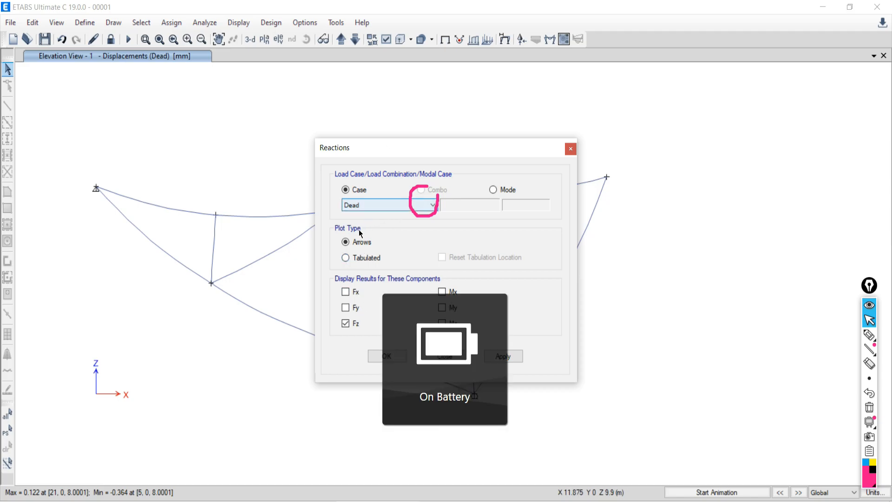
pyautogui.moveTo(360, 148); pyautogui.dragTo(629, 129)
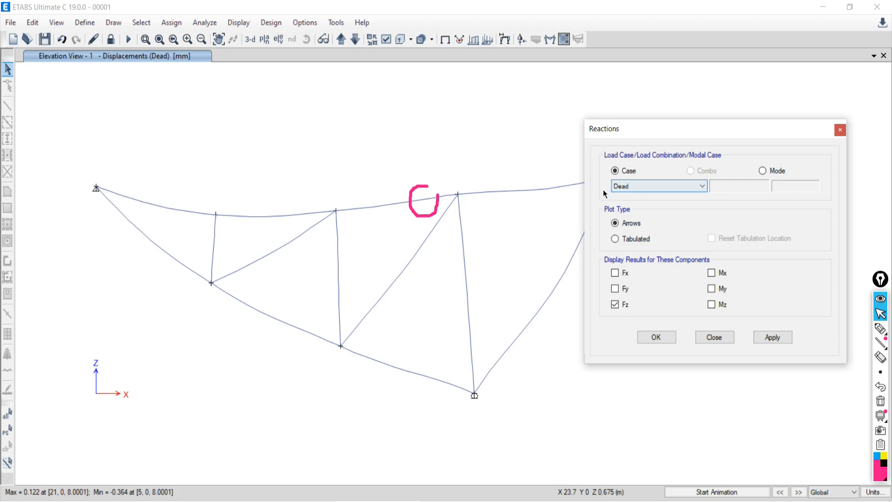
pyautogui.click(627, 186)
pyautogui.click(624, 204)
pyautogui.click(779, 339)
pyautogui.click(710, 335)
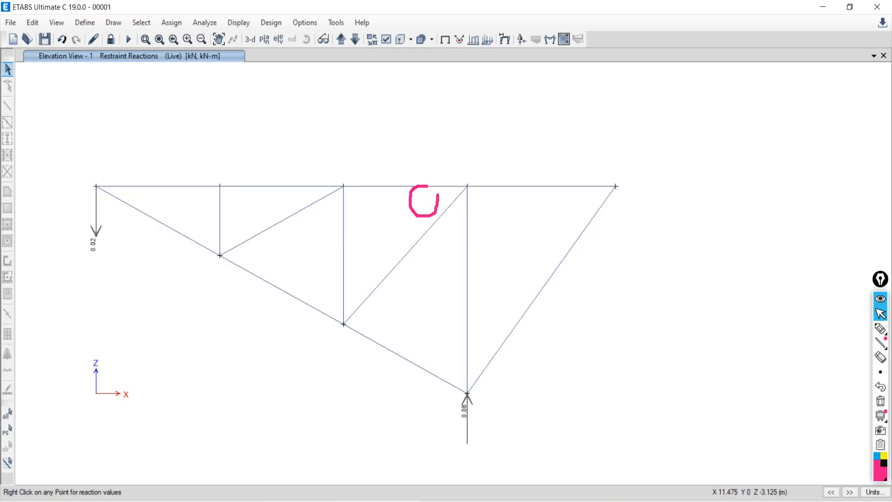
# Step: Switch to the truss example PDF and mark a vertical reaction line at support H and a horizontal one at support A
pyautogui.hotkey('alt', 'Tab')
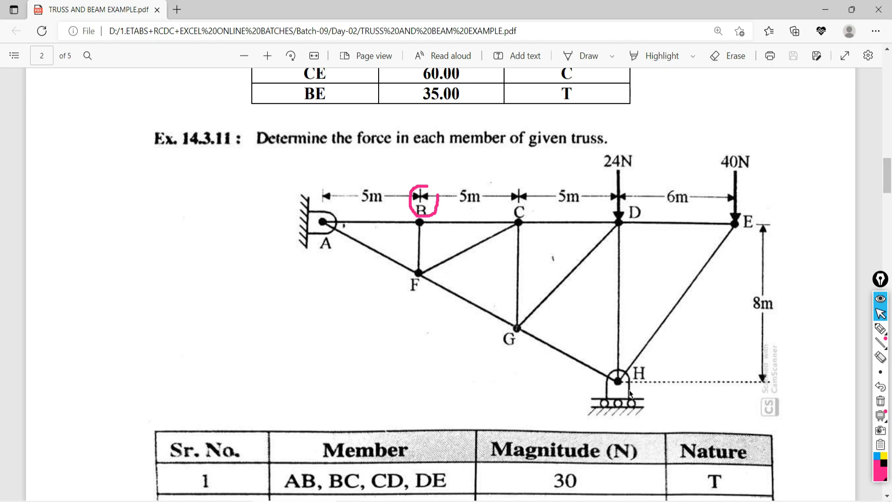
pyautogui.click(880, 328)
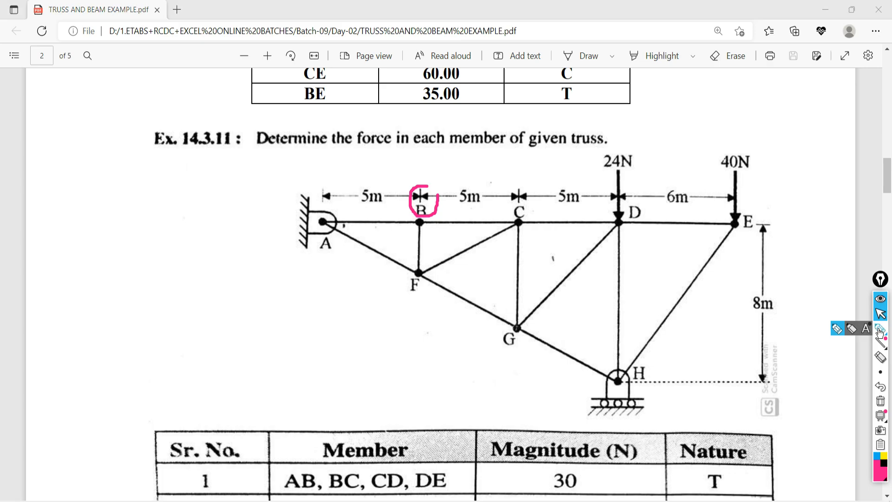
pyautogui.moveTo(618, 382); pyautogui.dragTo(616, 450)
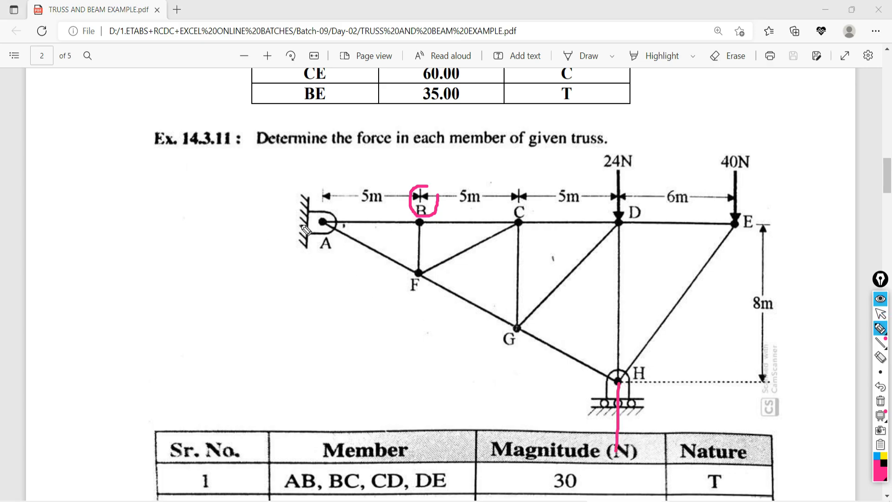
pyautogui.moveTo(323, 219); pyautogui.dragTo(237, 219)
pyautogui.click(880, 313)
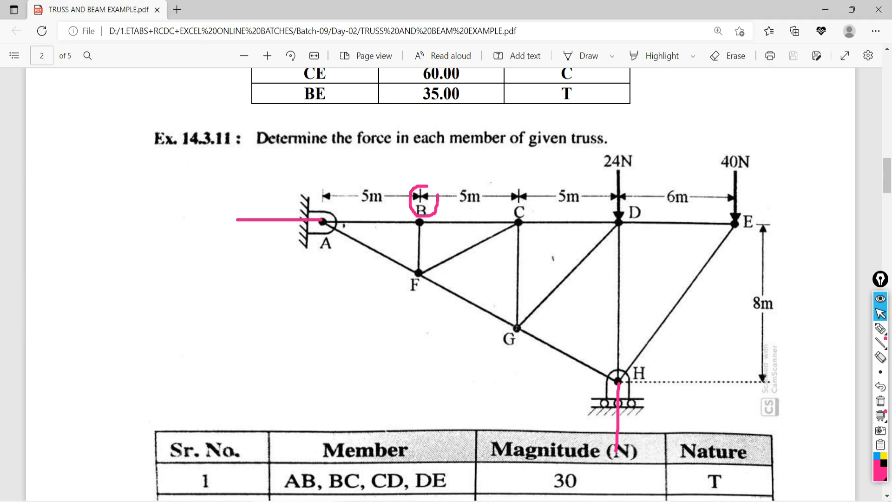
# Step: Return to ETABS, clear the pen marks, and show the Live axial force diagram for frames with values at controlling stations
pyautogui.hotkey('alt', 'Tab')
pyautogui.click(235, 23)
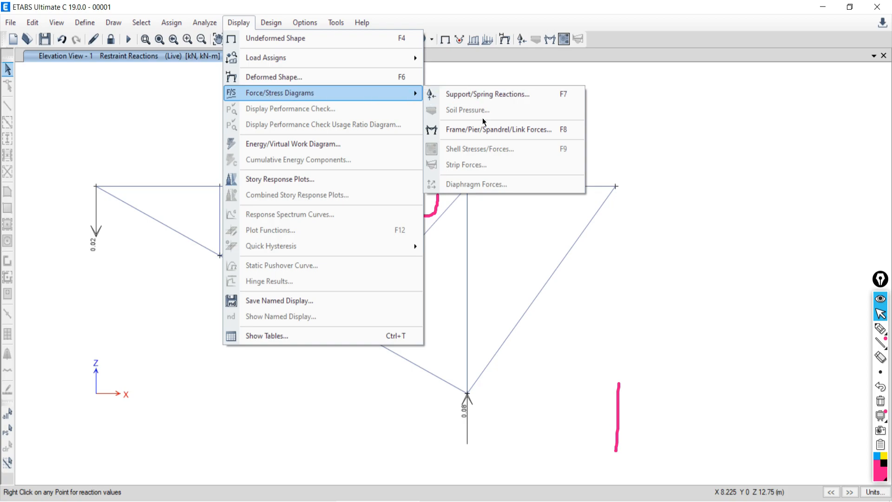
pyautogui.click(454, 132)
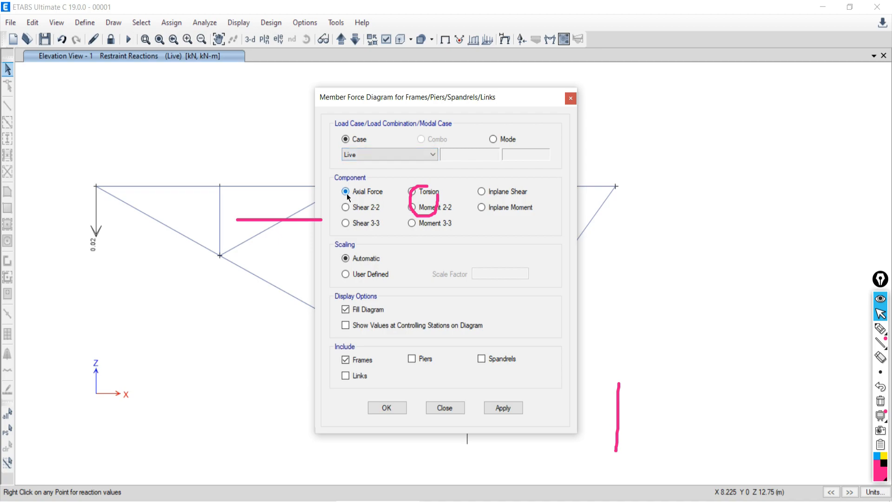
pyautogui.click(880, 401)
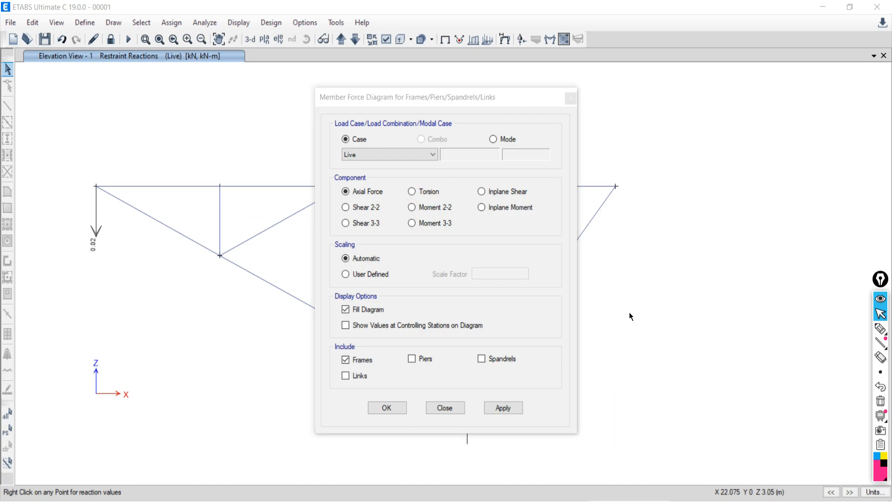
pyautogui.click(345, 325)
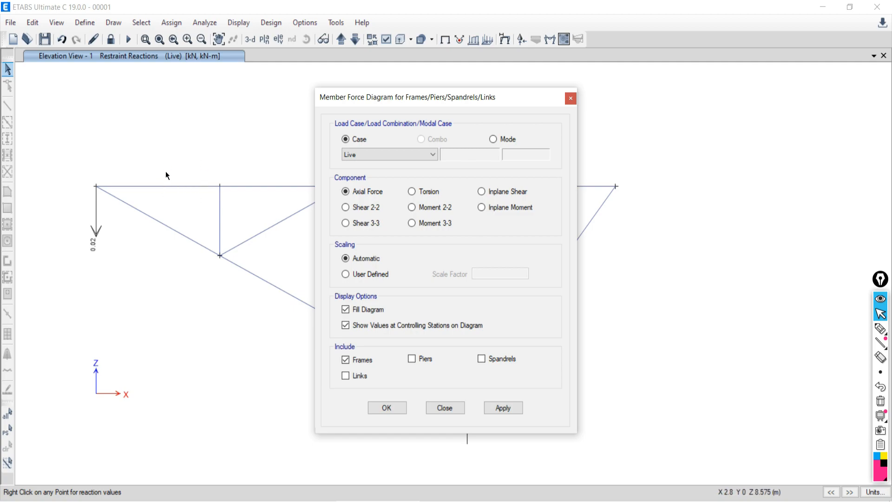
pyautogui.click(500, 408)
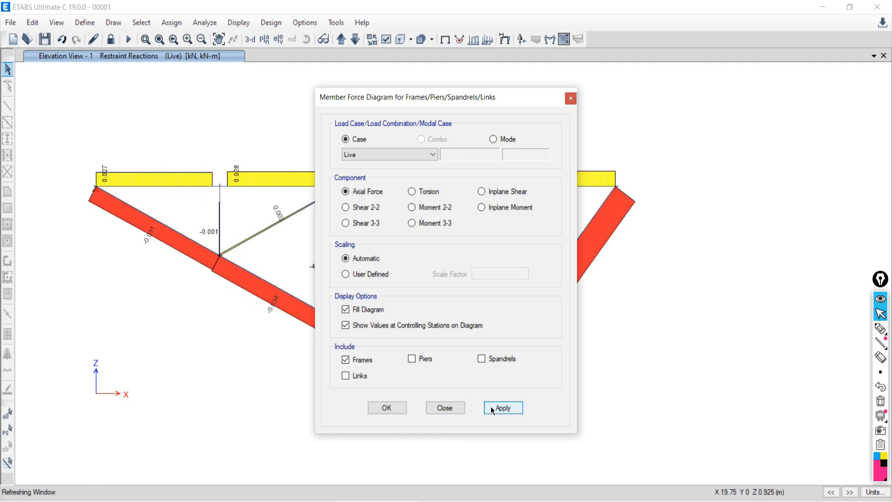
pyautogui.click(445, 407)
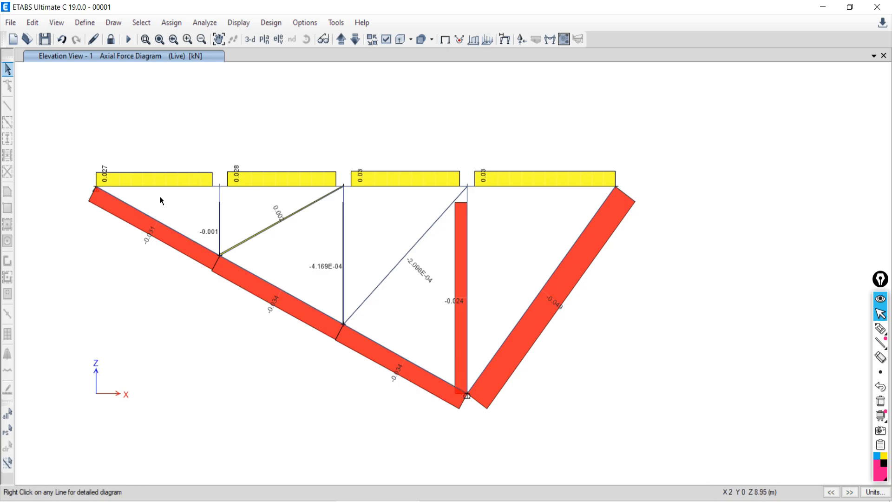
# Step: Switch to the example PDF and review the Ex. 14.3.11 member force table against its truss figure
pyautogui.moveTo(135, 222); pyautogui.dragTo(246, 240, button='middle')
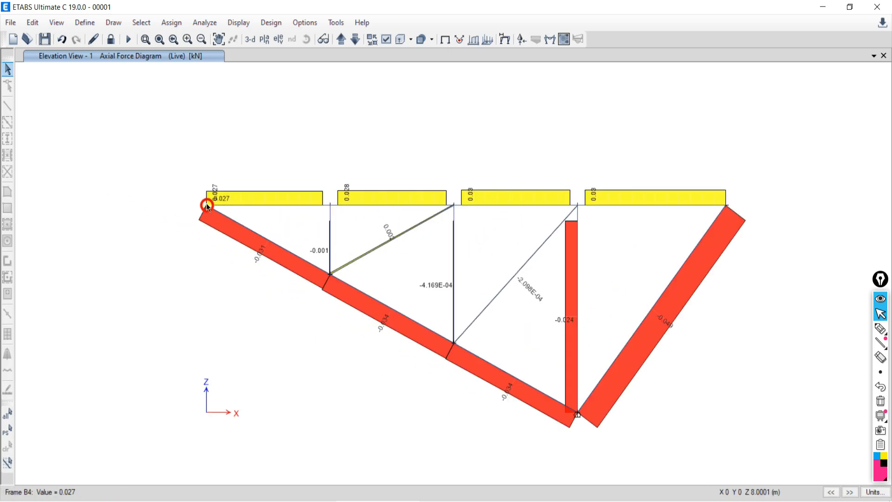
pyautogui.hotkey('alt', 'Tab')
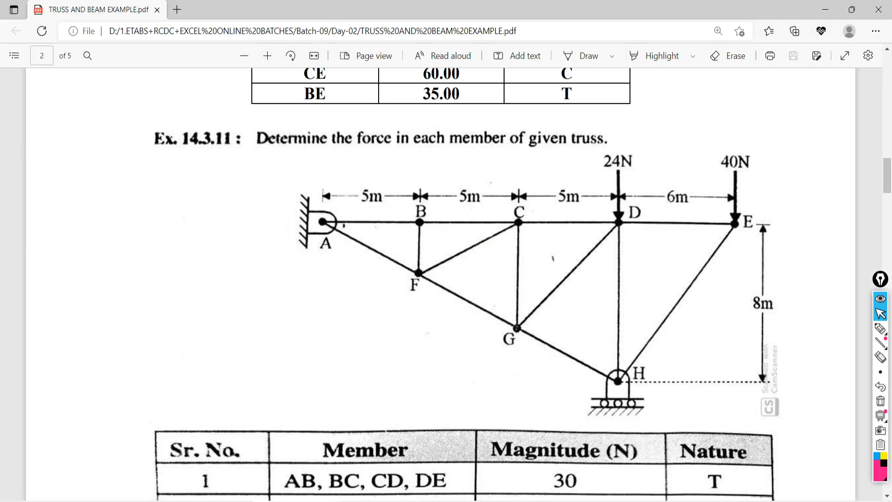
pyautogui.scroll(-4, 326, 299)
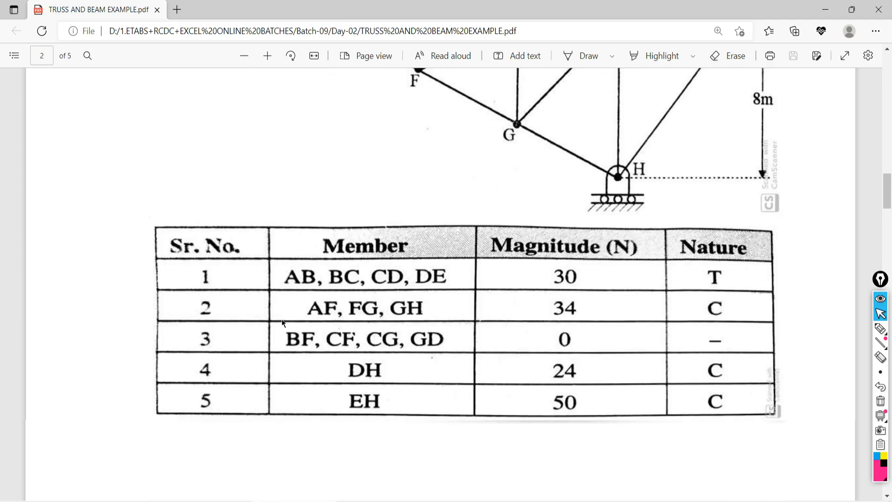
pyautogui.scroll(4, 361, 282)
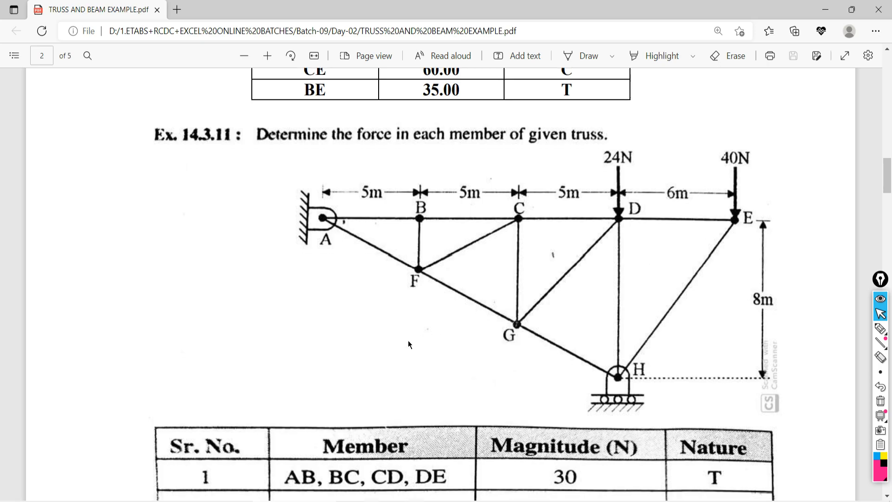
pyautogui.scroll(-1, 408, 340)
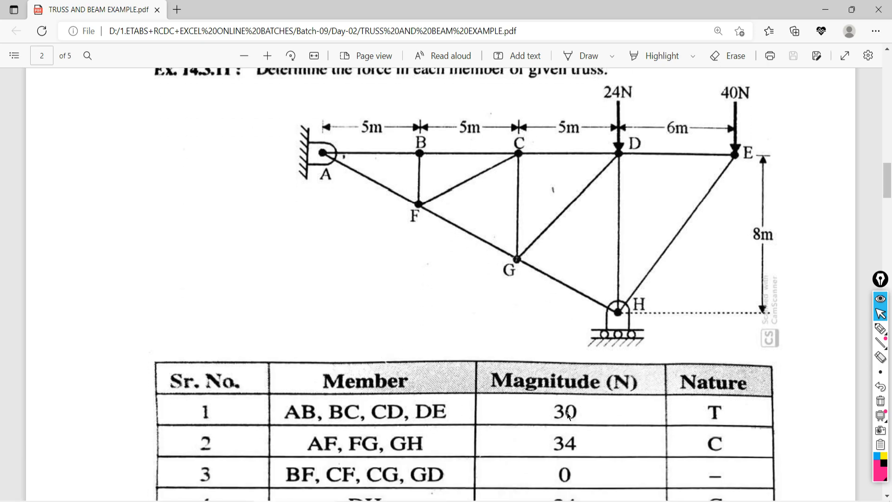
# Step: Circle the 30 N magnitude of members AB, BC, CD and DE in the PDF table, and write 0.03 kN, underlined twice, beside the truss
pyautogui.click(880, 328)
pyautogui.moveTo(569, 390)
pyautogui.mouseDown()
pyautogui.moveTo(611, 424)
pyautogui.moveTo(576, 371)
pyautogui.mouseUp()
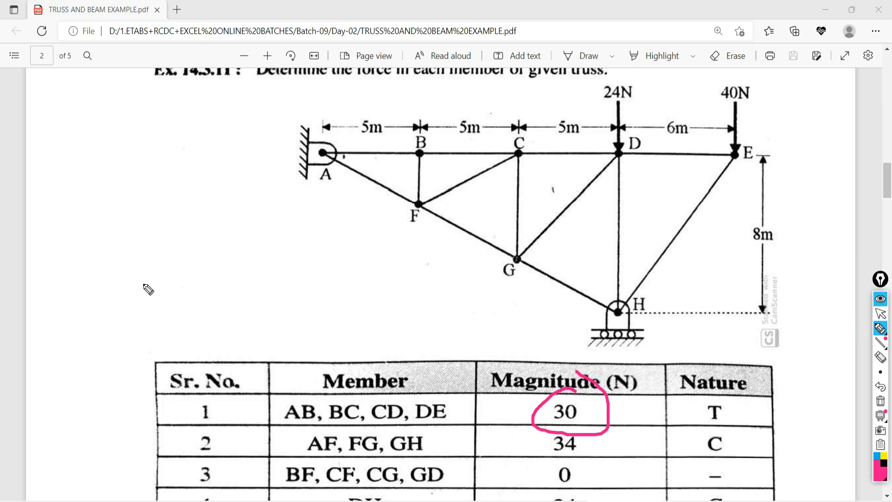
pyautogui.moveTo(165, 285)
pyautogui.mouseDown()
pyautogui.moveTo(148, 302)
pyautogui.moveTo(204, 292)
pyautogui.moveTo(202, 275)
pyautogui.moveTo(232, 284)
pyautogui.moveTo(206, 312)
pyautogui.mouseUp()
pyautogui.click(170, 296)
pyautogui.click(143, 321)
pyautogui.moveTo(142, 321); pyautogui.dragTo(252, 323)
pyautogui.moveTo(152, 341); pyautogui.dragTo(238, 342)
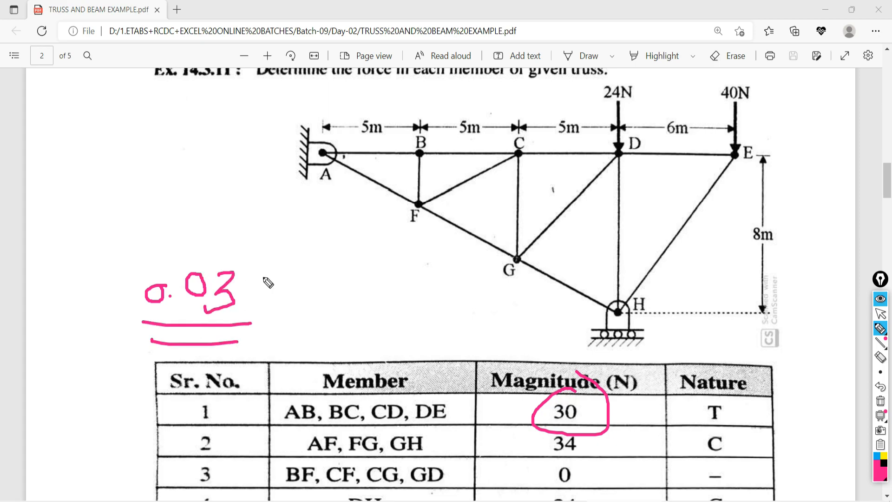
pyautogui.moveTo(258, 268)
pyautogui.mouseDown()
pyautogui.moveTo(257, 304)
pyautogui.moveTo(294, 300)
pyautogui.moveTo(301, 269)
pyautogui.moveTo(323, 281)
pyautogui.mouseUp()
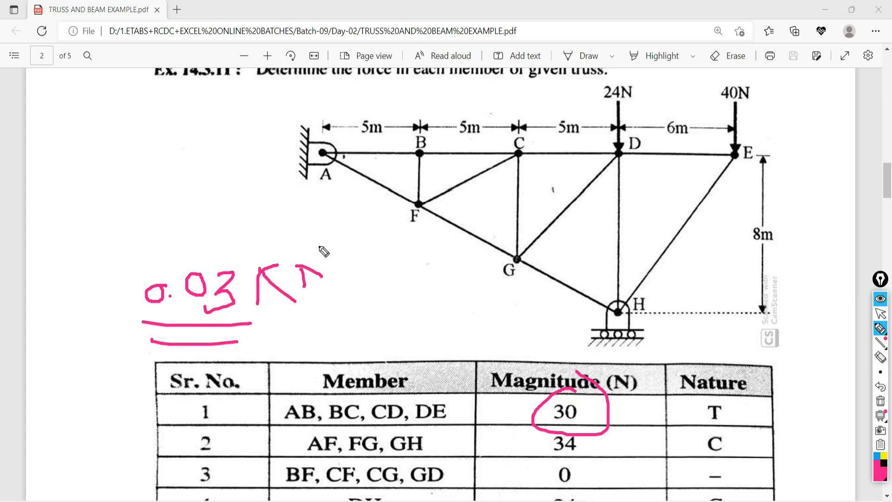
pyautogui.moveTo(319, 247); pyautogui.dragTo(324, 285)
pyautogui.click(880, 316)
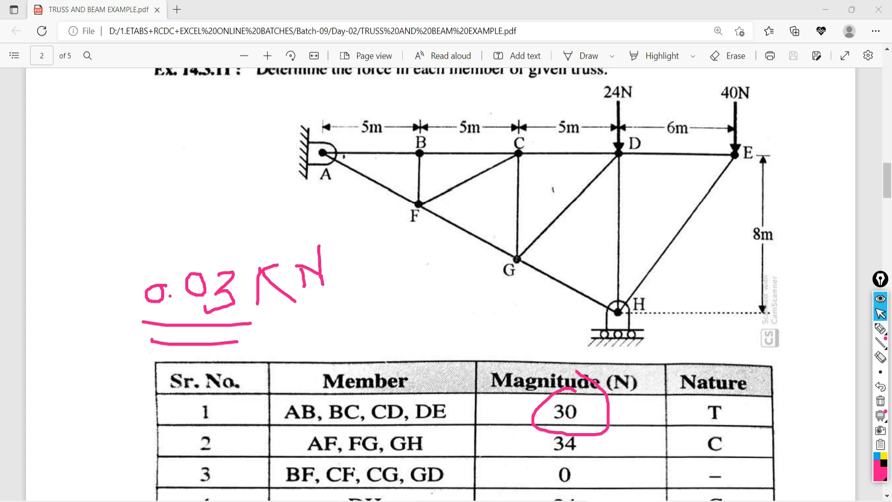
# Step: Switch back to ETABS and examine the axial force values of the truss's top chord members
pyautogui.click(375, 500)
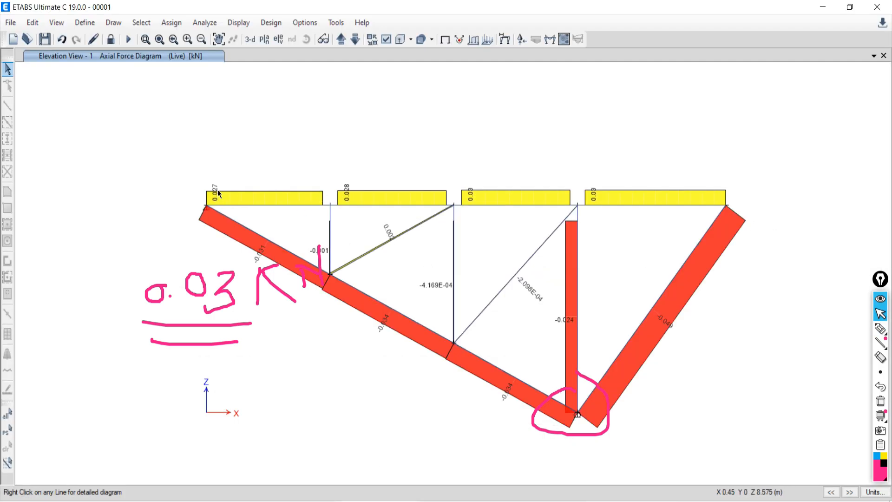
pyautogui.click(495, 203)
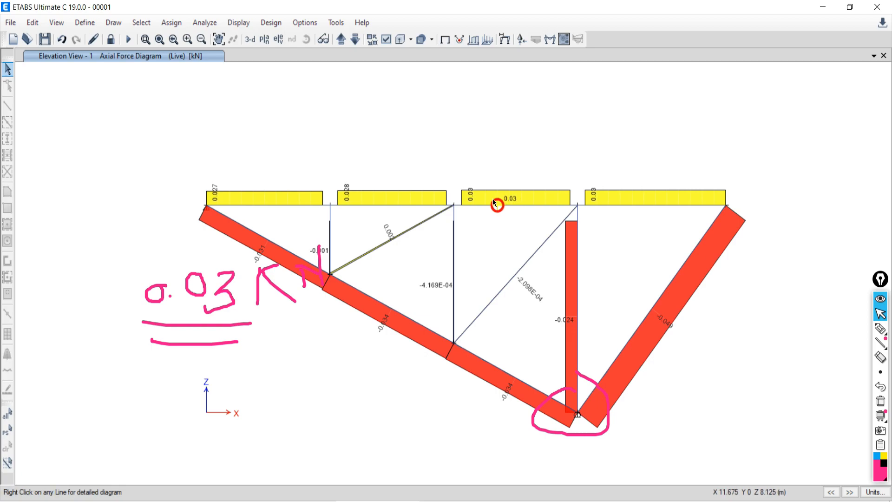
pyautogui.click(606, 202)
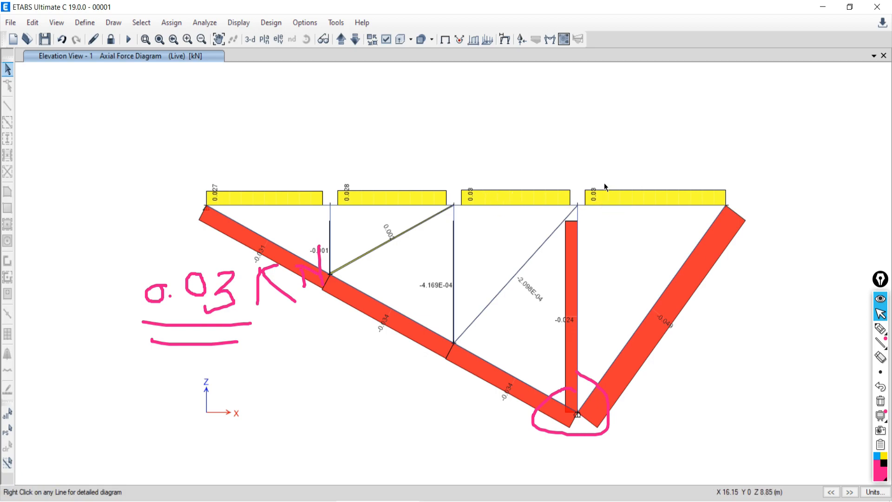
# Step: Inspect the axial force of each top chord member and compare it with the magnitude for AB, BC, CD and DE in the example PDF
pyautogui.click(369, 201)
pyautogui.click(364, 202)
pyautogui.click(262, 205)
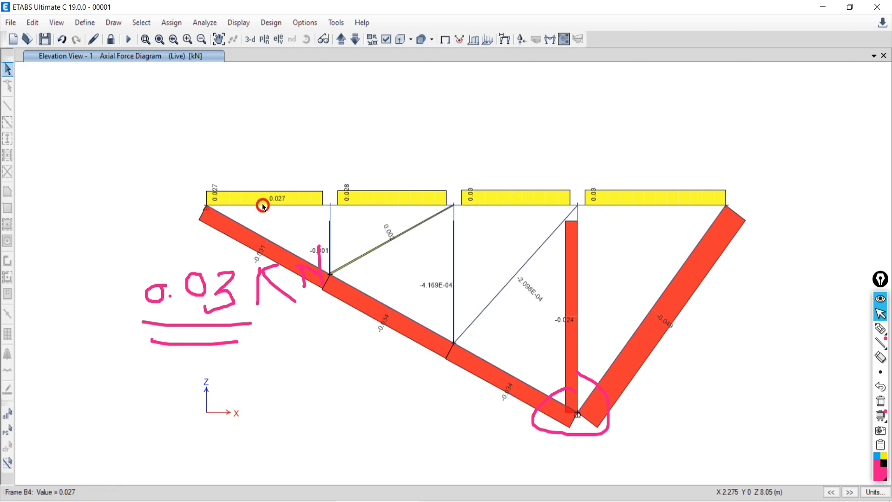
pyautogui.click(369, 205)
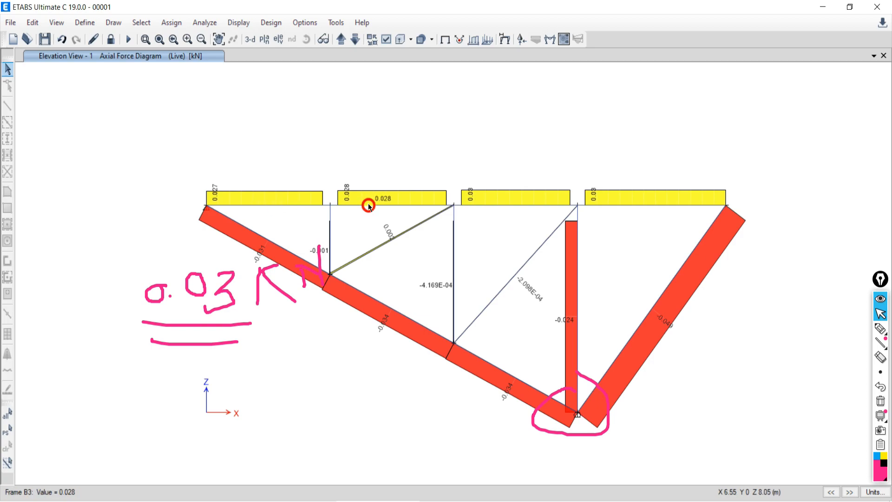
pyautogui.click(274, 204)
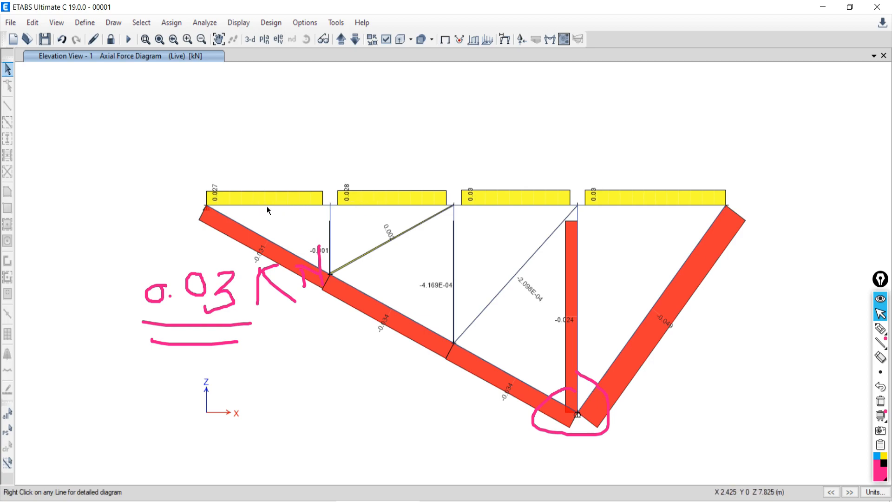
pyautogui.click(268, 205)
pyautogui.hotkey('alt', 'Tab')
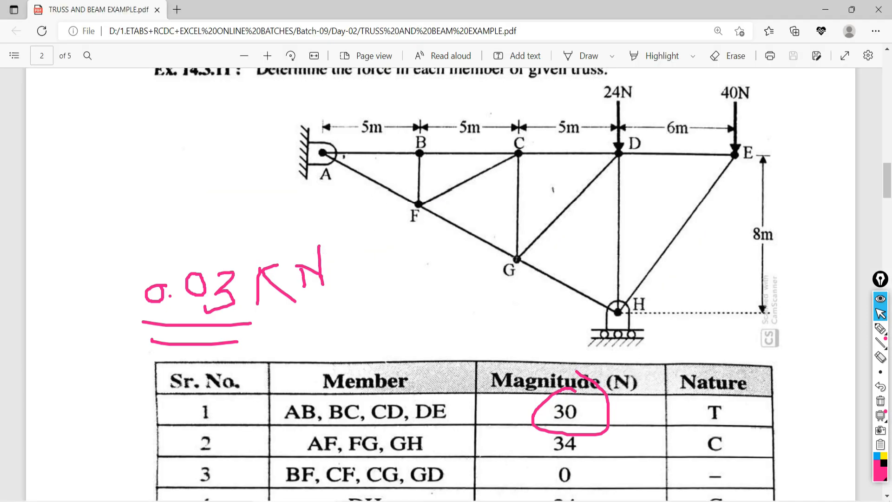
pyautogui.hotkey('alt', 'Tab')
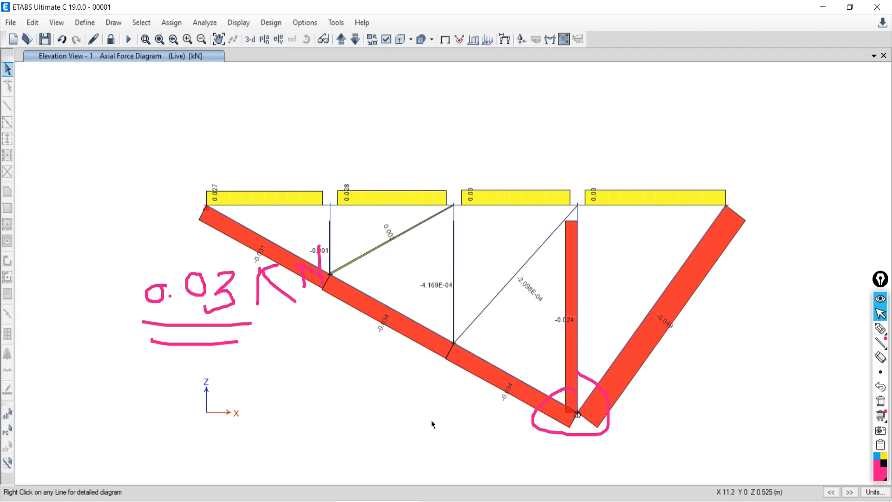
pyautogui.hotkey('alt', 'Tab')
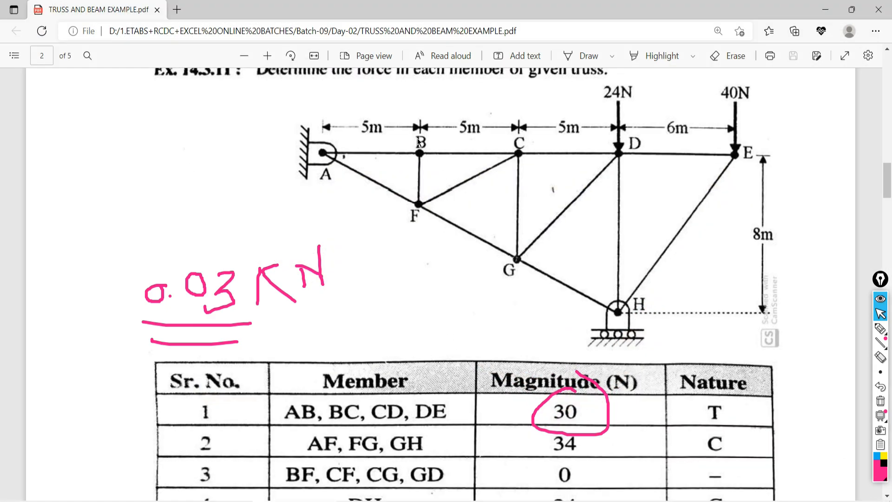
# Step: Read the magnitude of members AF, FG and GH in the PDF table and compare it with the inclined bottom chord forces in ETABS
pyautogui.scroll(-3, 412, 219)
pyautogui.scroll(2, 341, 308)
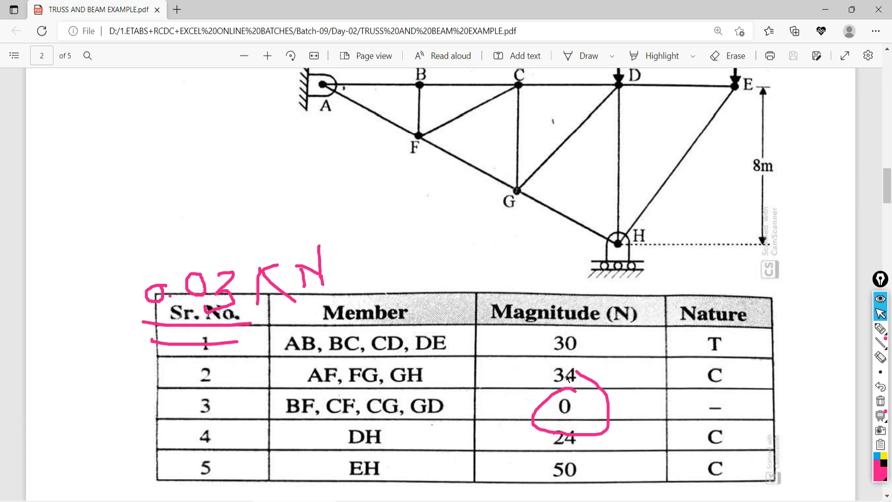
pyautogui.hotkey('alt', 'Tab')
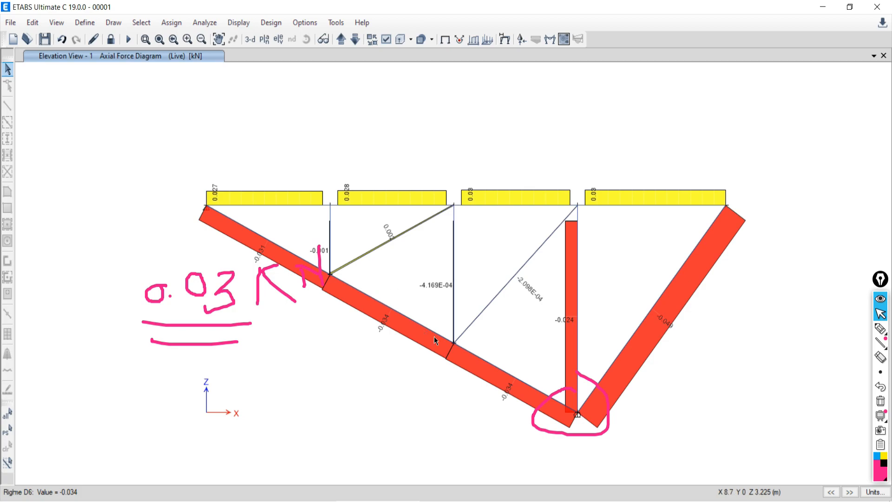
pyautogui.click(245, 226)
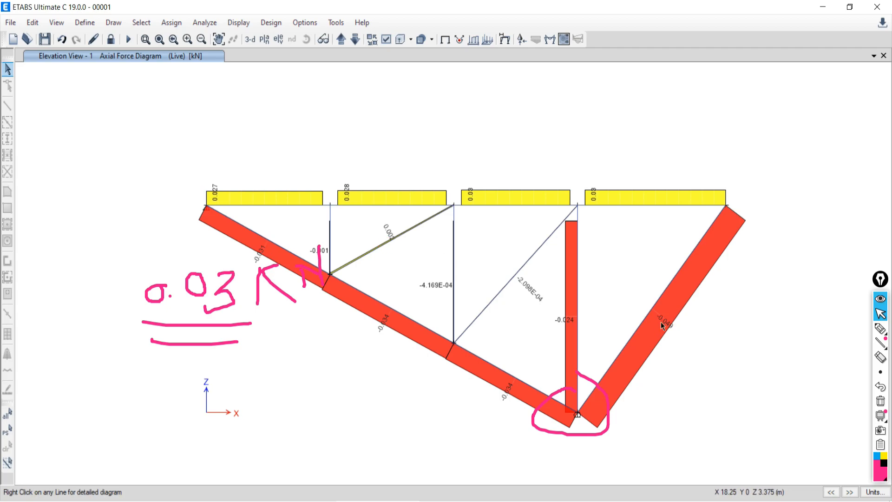
# Step: Check members DH and EH in the PDF's truss figure and force table against their axial force values in ETABS
pyautogui.click(297, 501)
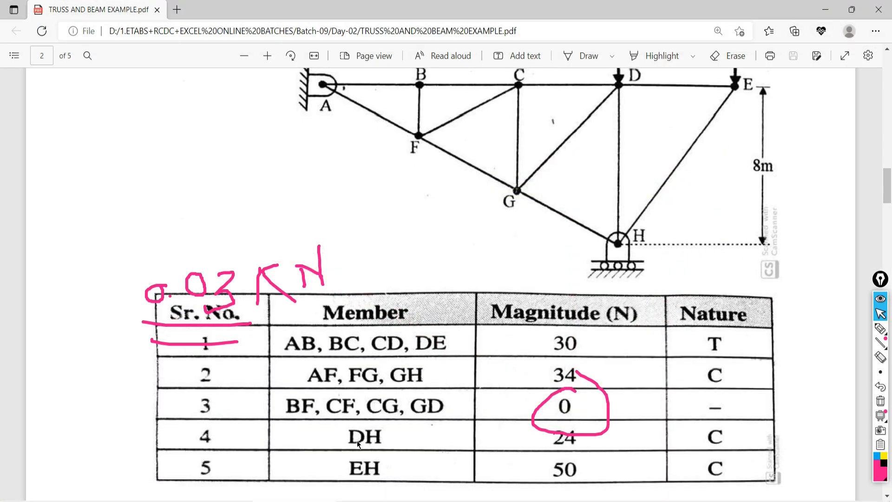
pyautogui.scroll(3, 651, 202)
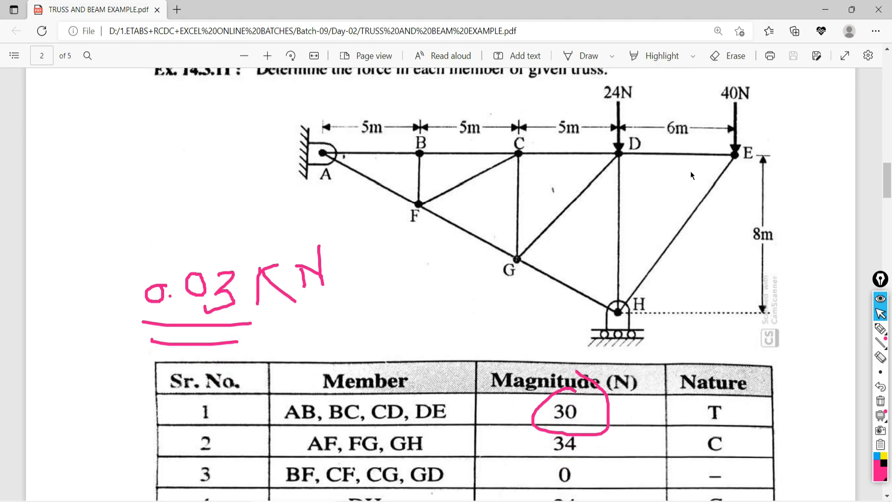
pyautogui.scroll(-3, 539, 423)
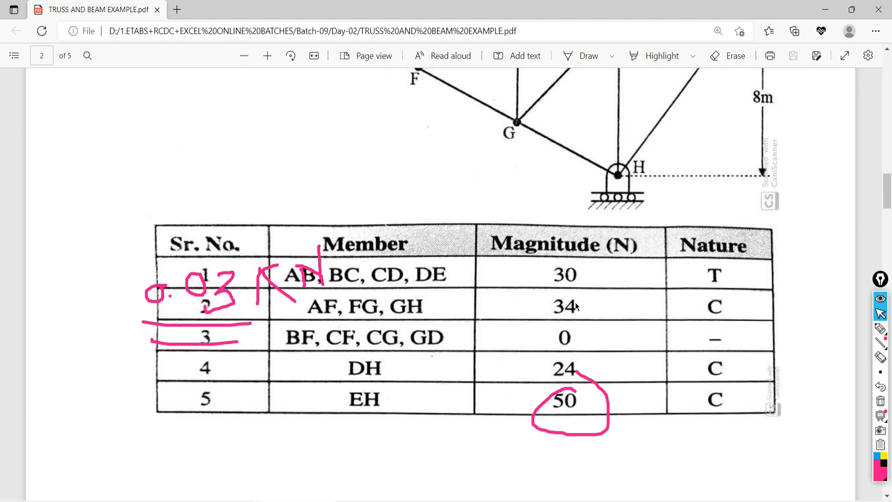
pyautogui.scroll(3, 575, 303)
pyautogui.scroll(-5, 637, 319)
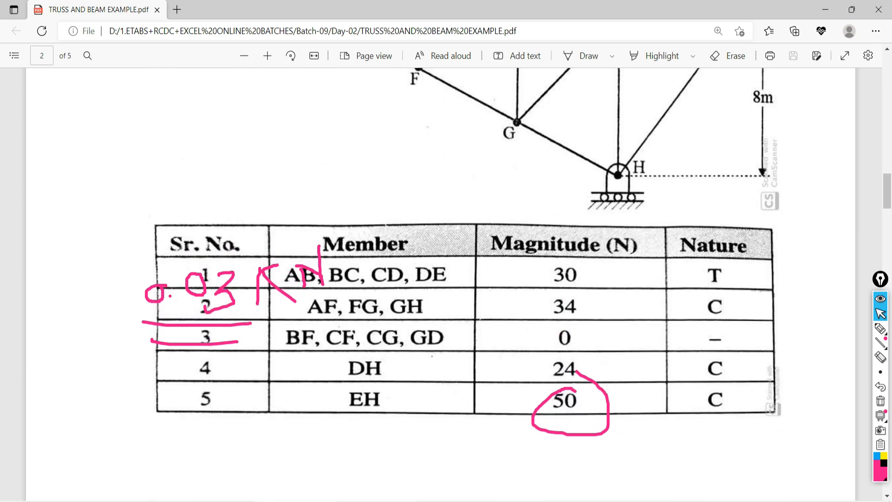
pyautogui.hotkey('alt', 'Tab')
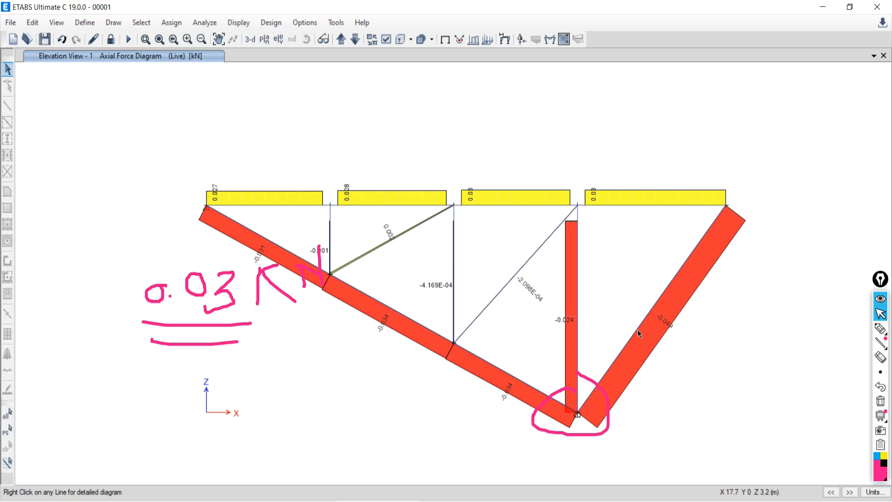
pyautogui.hotkey('alt', 'Tab')
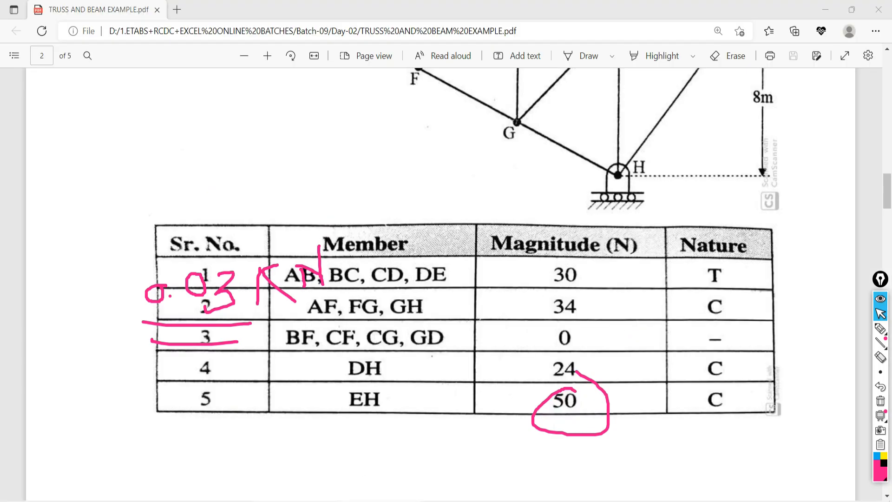
pyautogui.scroll(2, 669, 297)
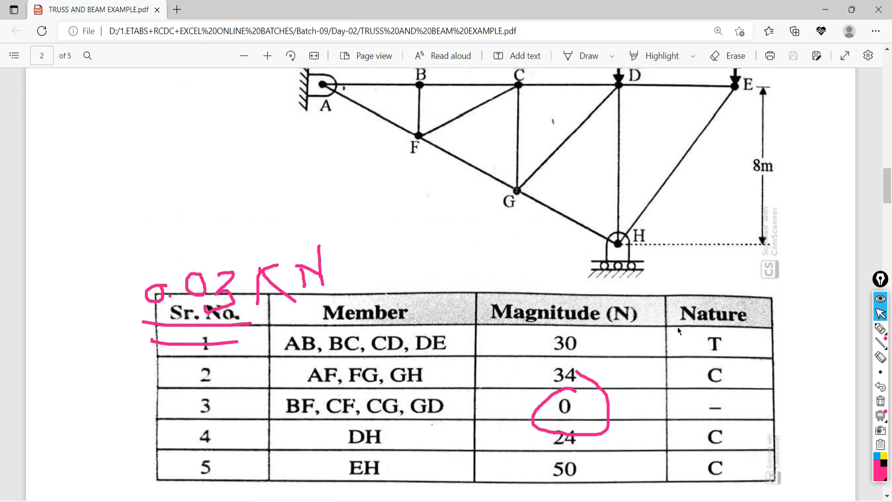
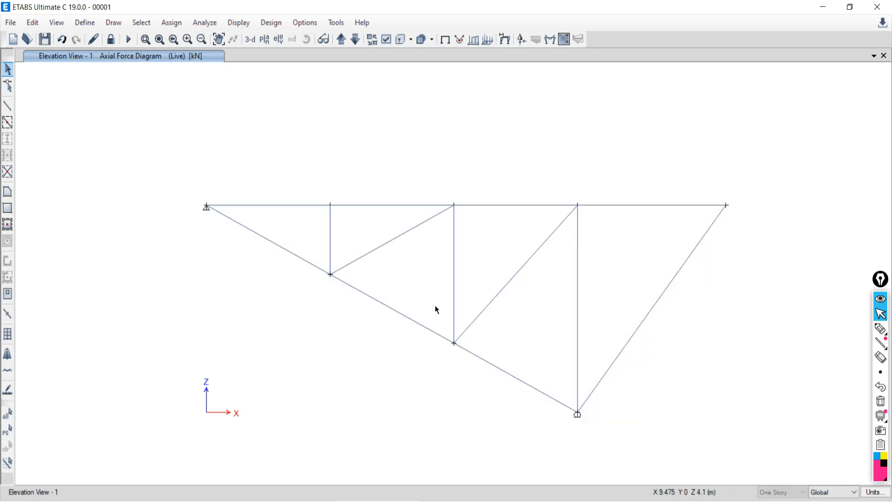
# Step: Select all 13 truss frames and release Moment 22 (Minor) and Moment 33 (Major) at both start and end, with fixity springs at 0
pyautogui.click(265, 240)
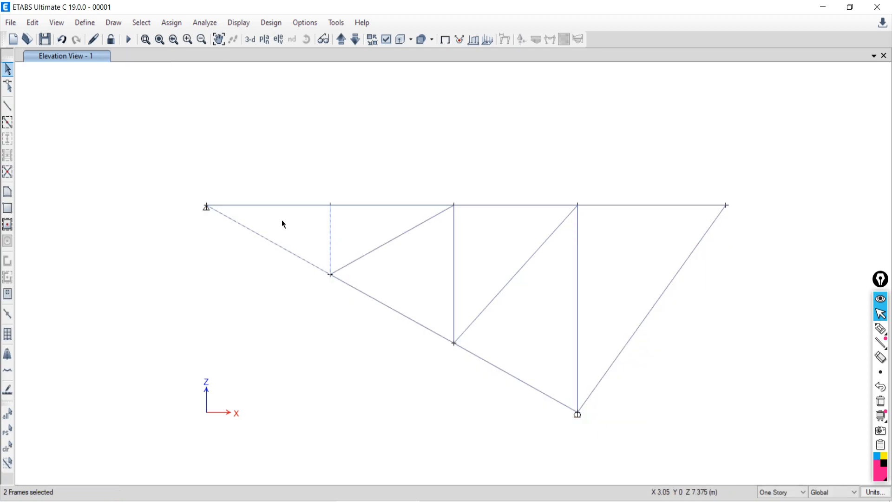
pyautogui.moveTo(289, 194); pyautogui.dragTo(272, 213)
pyautogui.moveTo(383, 248); pyautogui.dragTo(382, 248)
pyautogui.click(453, 278)
pyautogui.moveTo(612, 276); pyautogui.dragTo(559, 301)
pyautogui.moveTo(696, 275); pyautogui.dragTo(638, 305)
pyautogui.moveTo(555, 328); pyautogui.dragTo(494, 394)
pyautogui.moveTo(647, 176); pyautogui.dragTo(634, 233)
pyautogui.moveTo(536, 186); pyautogui.dragTo(517, 229)
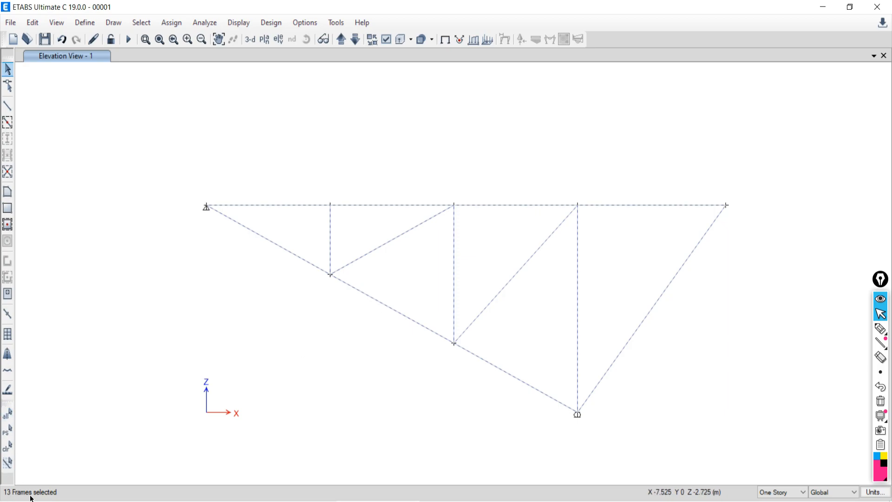
pyautogui.click(172, 22)
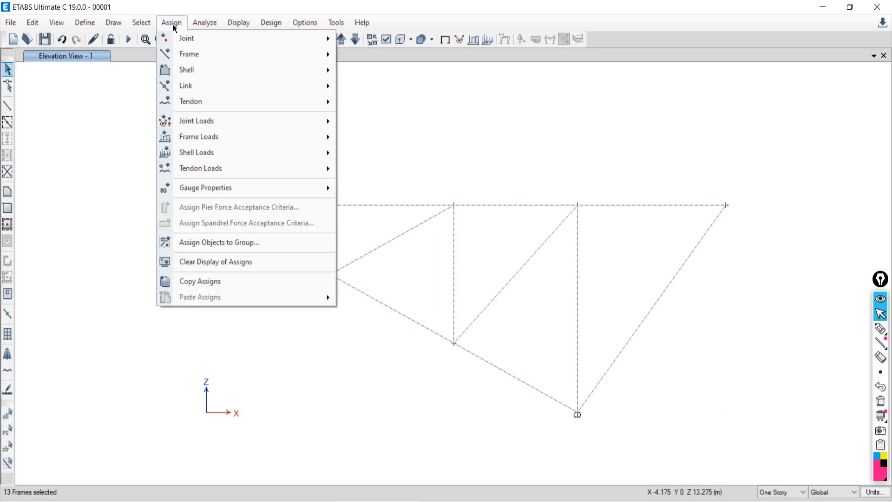
pyautogui.moveTo(185, 58)
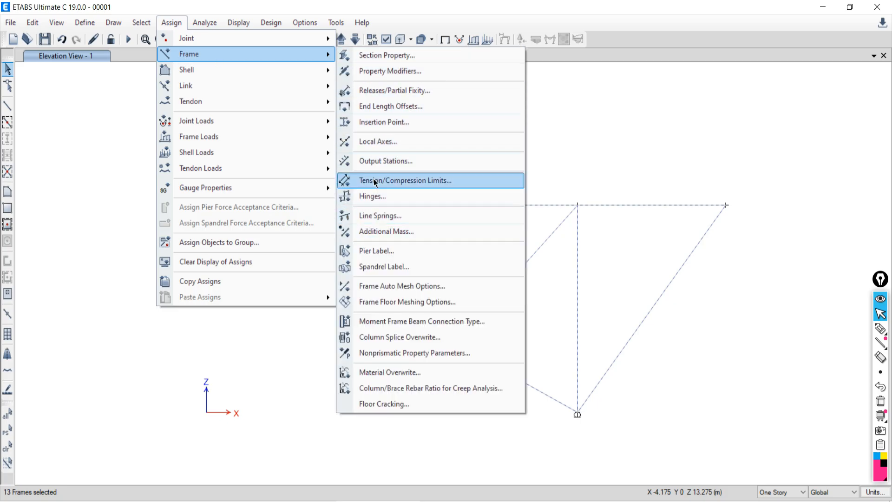
pyautogui.click(386, 89)
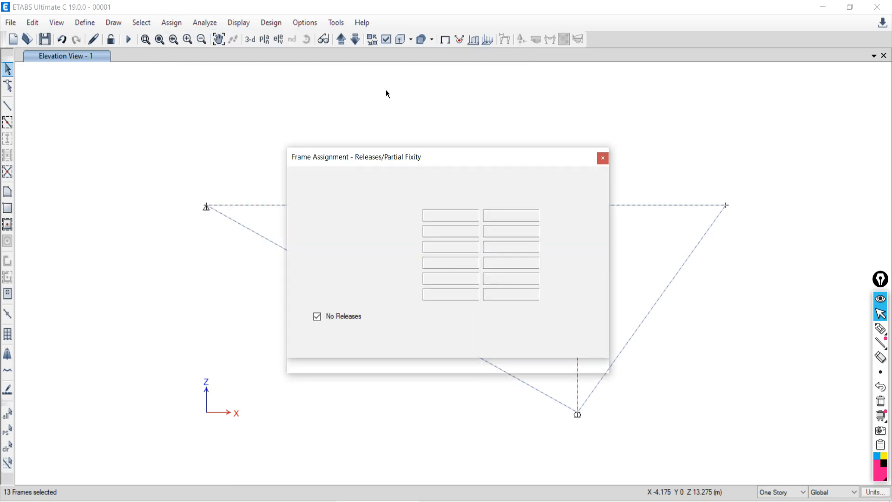
pyautogui.click(388, 279)
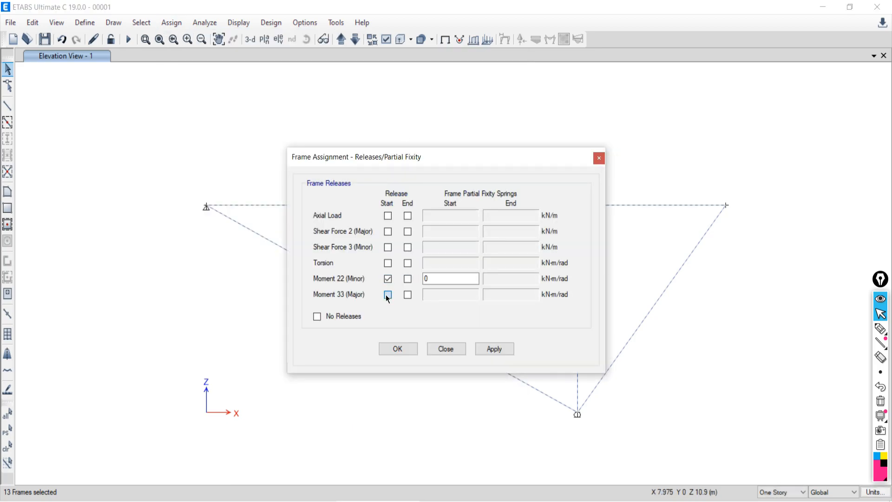
pyautogui.click(388, 295)
pyautogui.click(407, 278)
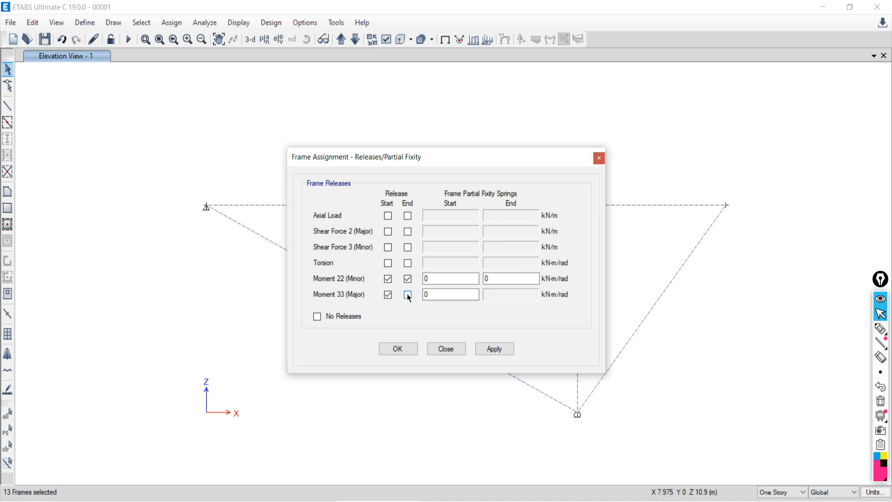
pyautogui.click(407, 294)
pyautogui.moveTo(416, 158); pyautogui.dragTo(217, 137)
pyautogui.click(297, 329)
pyautogui.click(297, 329)
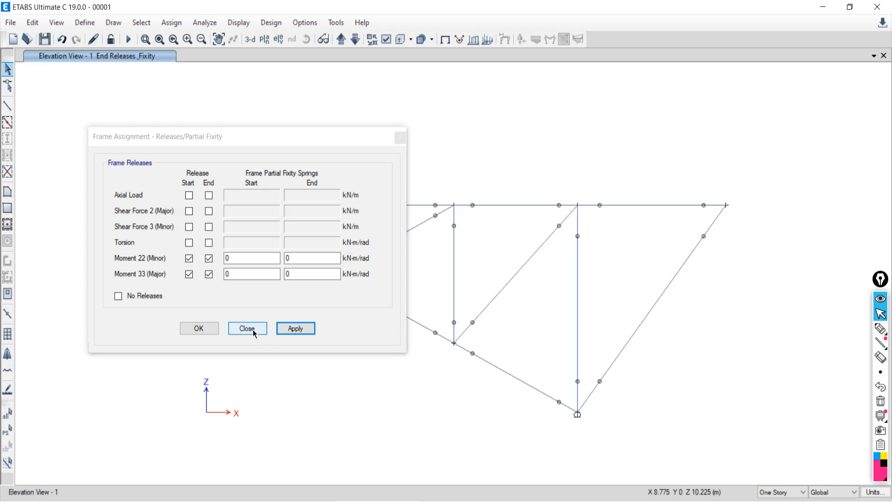
pyautogui.click(207, 328)
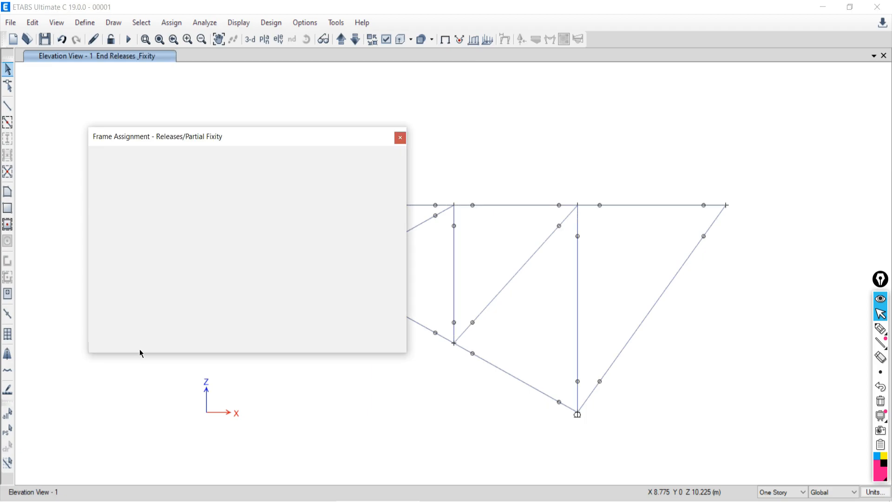
# Step: Run the analysis of the truss with released member ends and dismiss the analysis messages
pyautogui.moveTo(538, 312); pyautogui.dragTo(437, 288, button='middle')
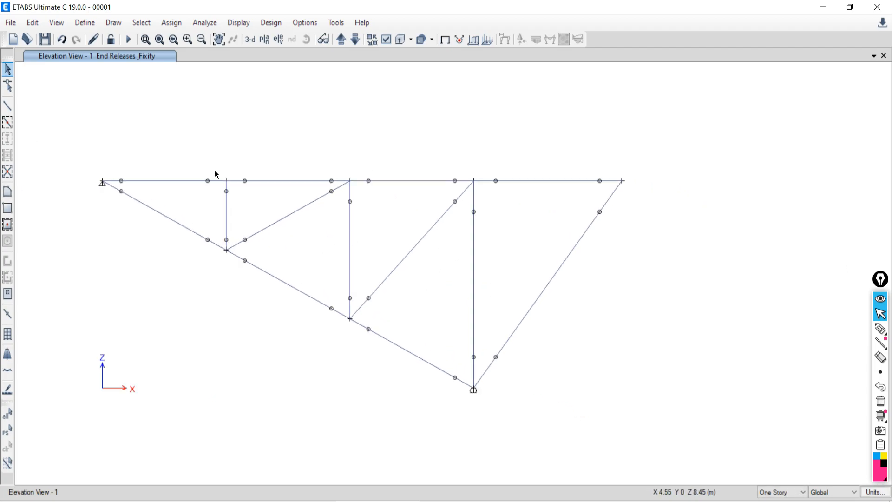
pyautogui.click(128, 39)
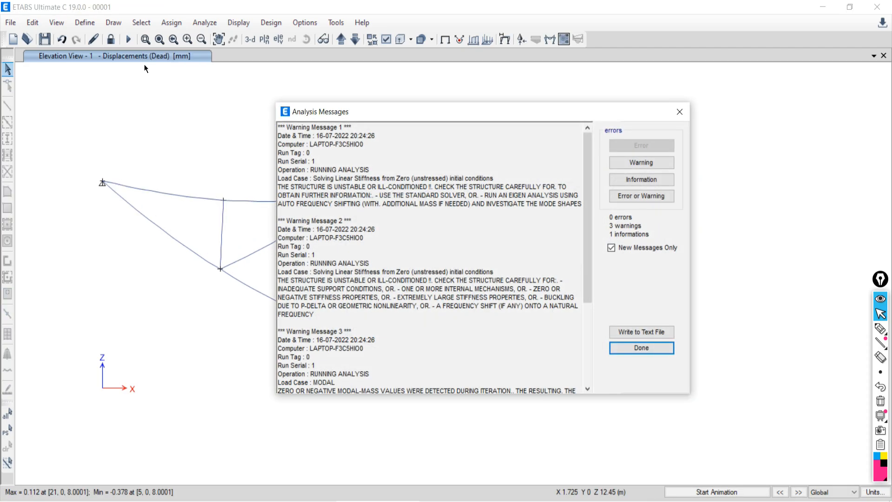
pyautogui.click(679, 111)
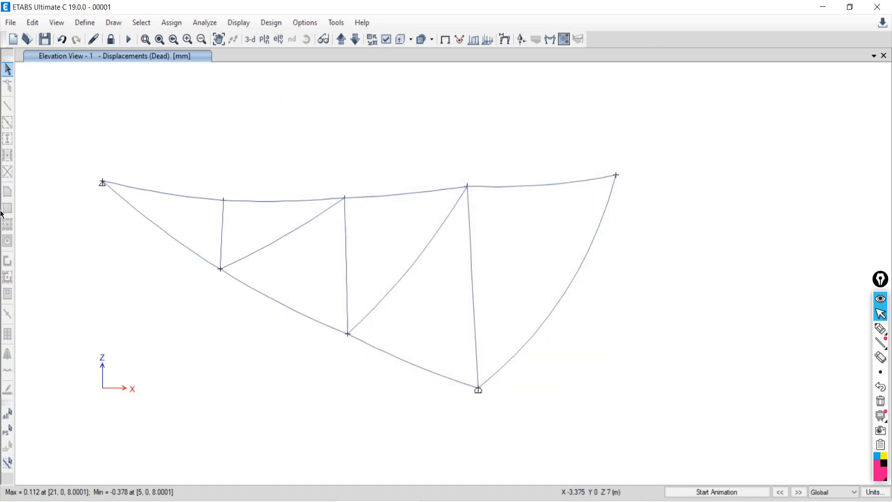
# Step: Show the Live axial force diagram for frames with values at controlling stations and compare it with the PDF's member force table
pyautogui.click(235, 21)
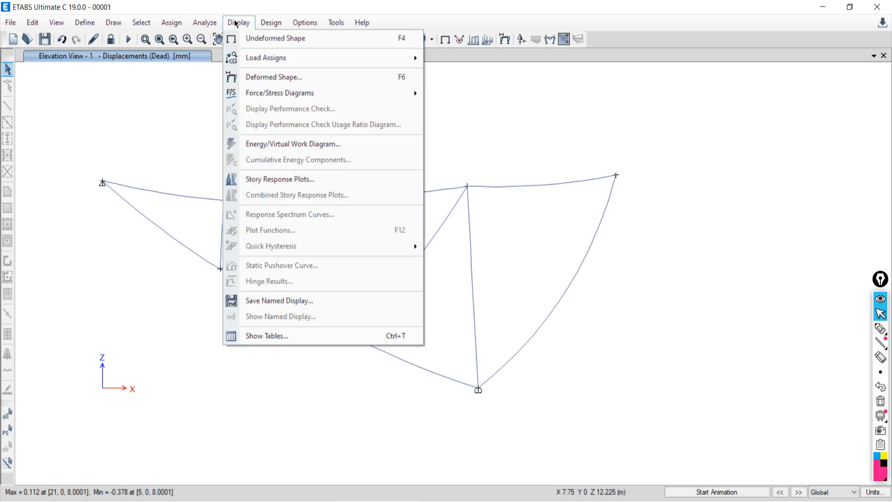
pyautogui.moveTo(254, 98)
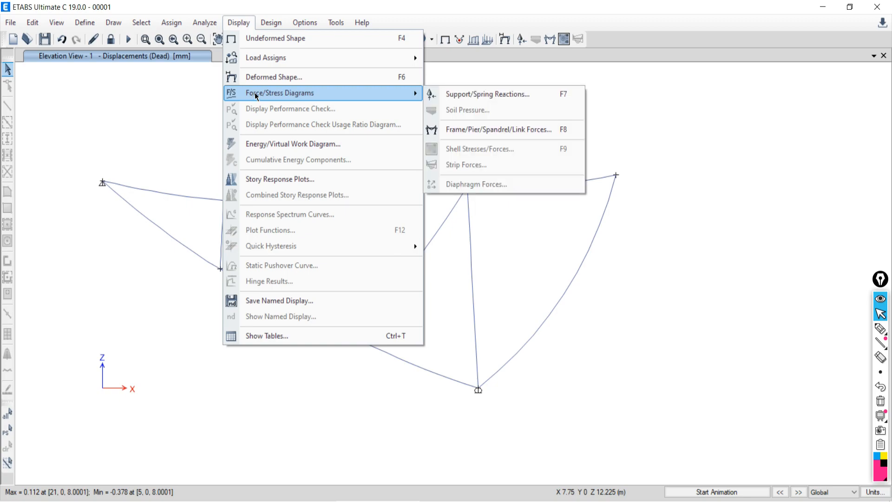
pyautogui.click(457, 129)
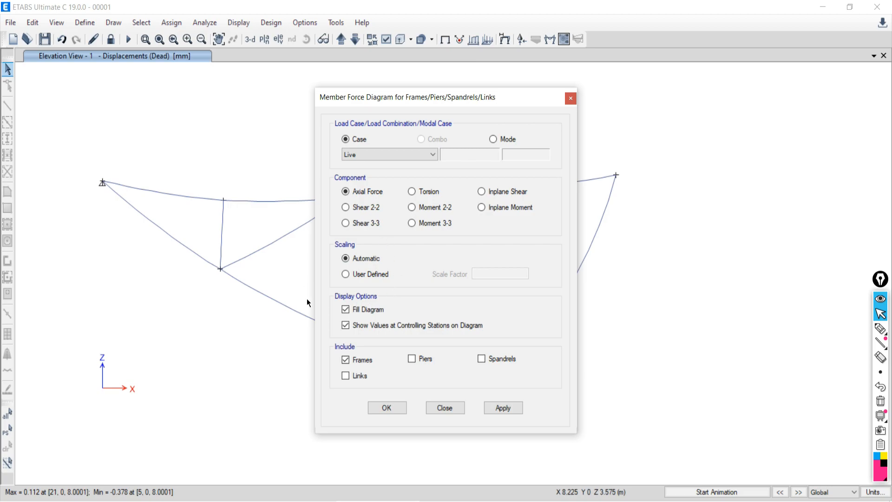
pyautogui.click(503, 407)
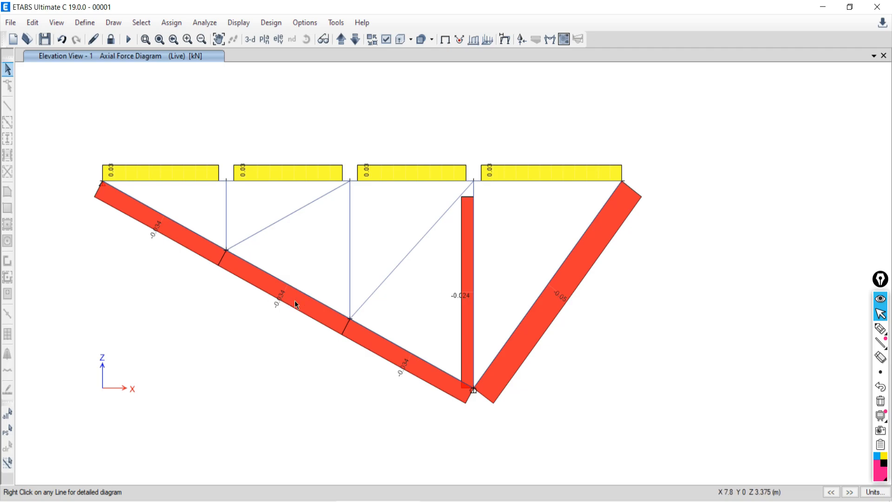
pyautogui.hotkey('alt', 'Tab')
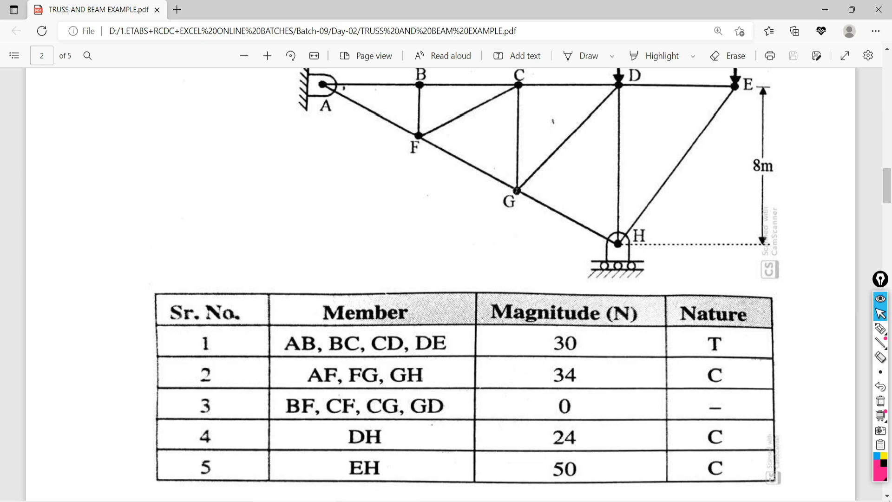
pyautogui.hotkey('alt', 'Tab')
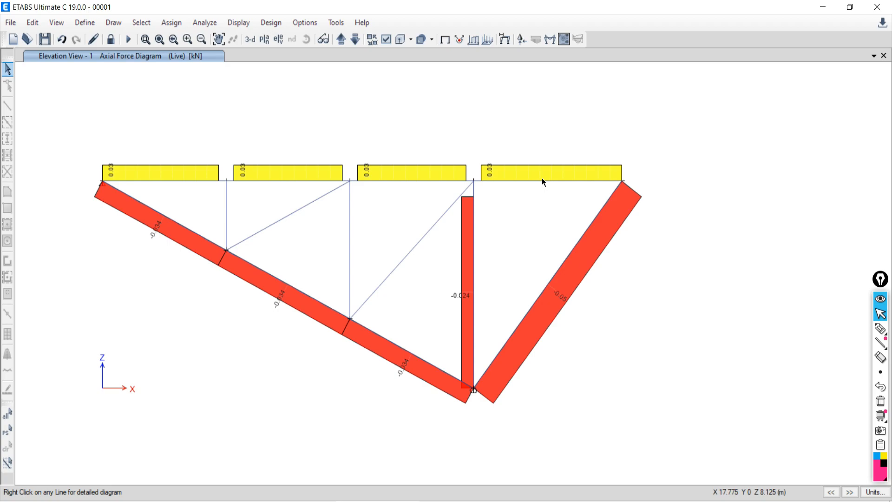
# Step: Mark the first three top chord members in the axial force diagram and check them against the PDF's member force table
pyautogui.click(878, 331)
pyautogui.moveTo(171, 151)
pyautogui.mouseDown()
pyautogui.moveTo(162, 167)
pyautogui.moveTo(179, 166)
pyautogui.mouseUp()
pyautogui.moveTo(297, 137)
pyautogui.mouseDown()
pyautogui.moveTo(298, 172)
pyautogui.moveTo(278, 167)
pyautogui.mouseUp()
pyautogui.moveTo(421, 126); pyautogui.dragTo(403, 175)
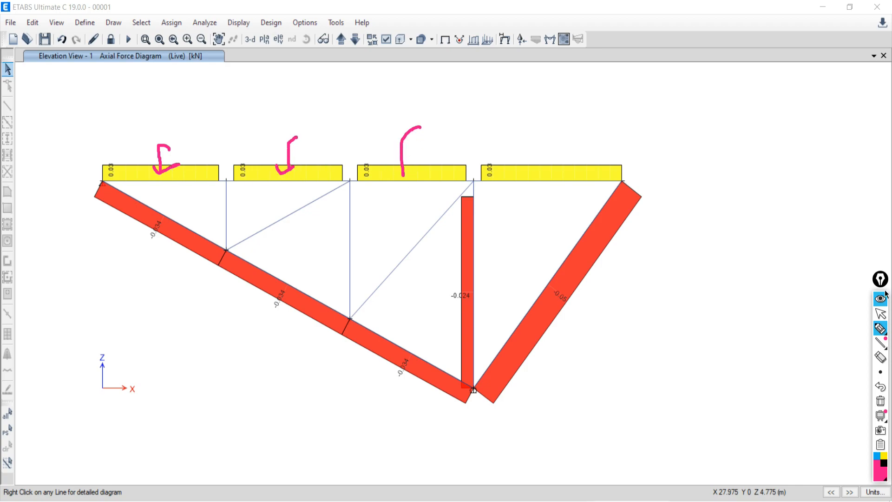
pyautogui.click(880, 313)
pyautogui.hotkey('alt', 'Tab')
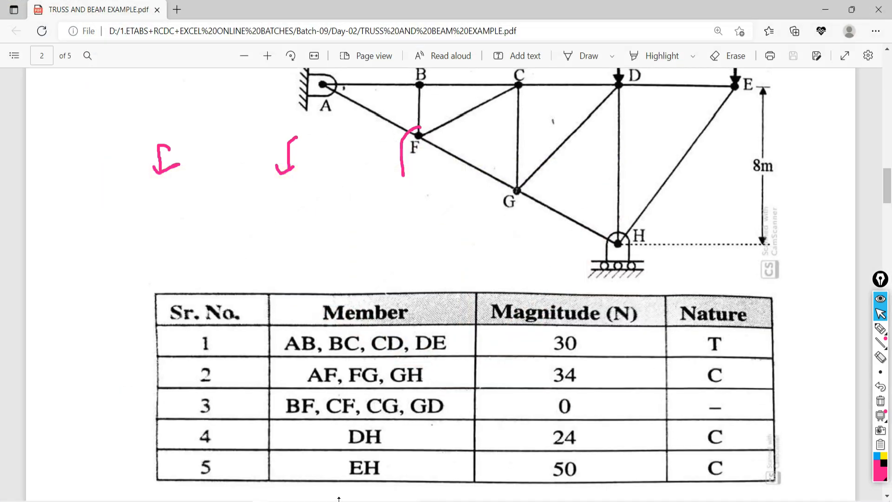
pyautogui.hotkey('alt', 'Tab')
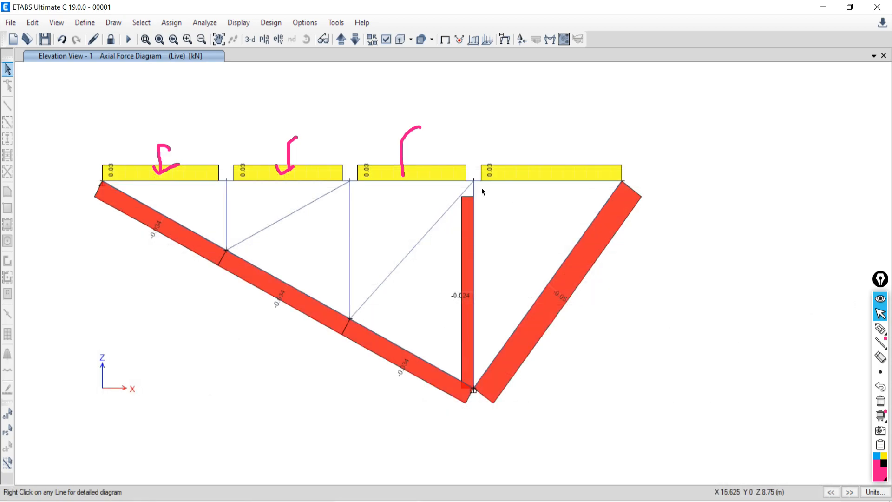
# Step: Circle the four inner web members without force bars and compare them with BF, CF, CG and GD in the PDF's table
pyautogui.click(880, 328)
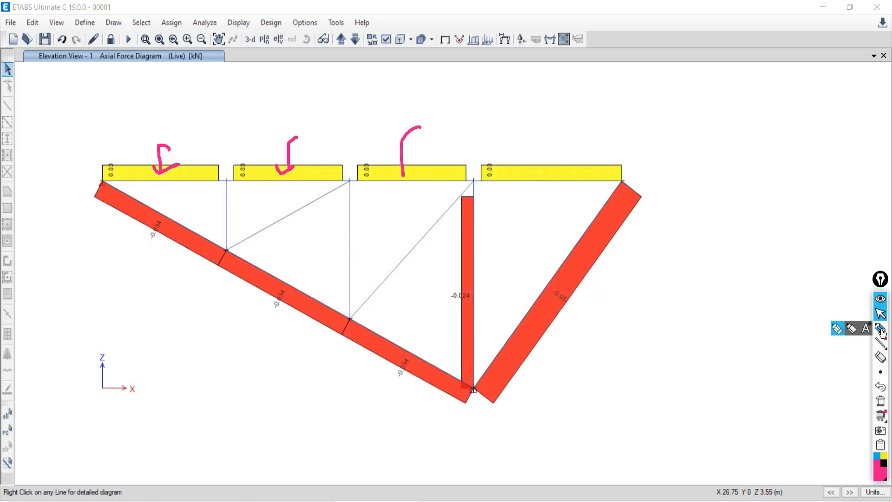
pyautogui.moveTo(238, 207)
pyautogui.mouseDown()
pyautogui.moveTo(219, 216)
pyautogui.moveTo(276, 209)
pyautogui.moveTo(284, 227)
pyautogui.moveTo(295, 204)
pyautogui.moveTo(283, 202)
pyautogui.mouseUp()
pyautogui.moveTo(360, 223)
pyautogui.mouseDown()
pyautogui.moveTo(343, 242)
pyautogui.moveTo(356, 221)
pyautogui.mouseUp()
pyautogui.moveTo(416, 244)
pyautogui.mouseDown()
pyautogui.moveTo(411, 263)
pyautogui.moveTo(417, 243)
pyautogui.mouseUp()
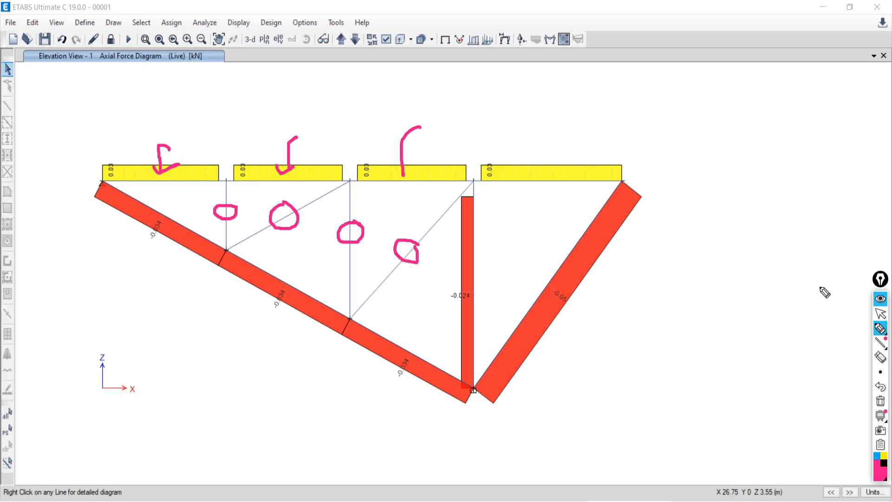
pyautogui.click(880, 313)
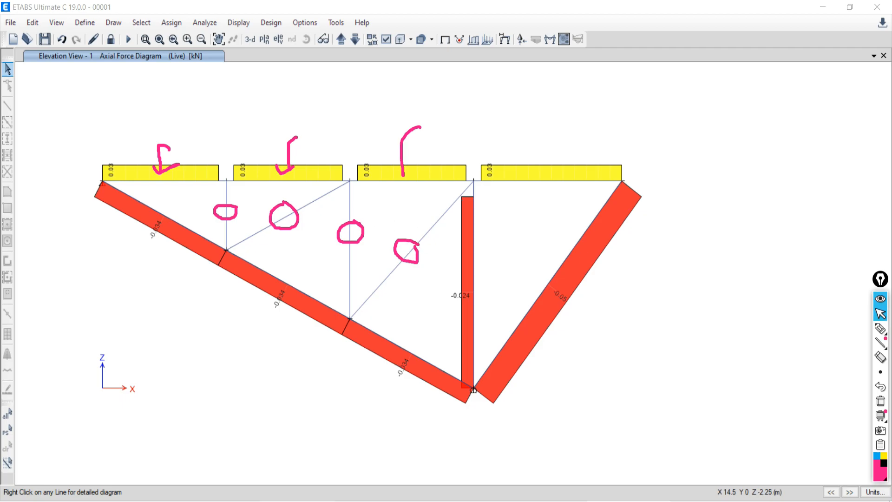
pyautogui.hotkey('alt', 'Tab')
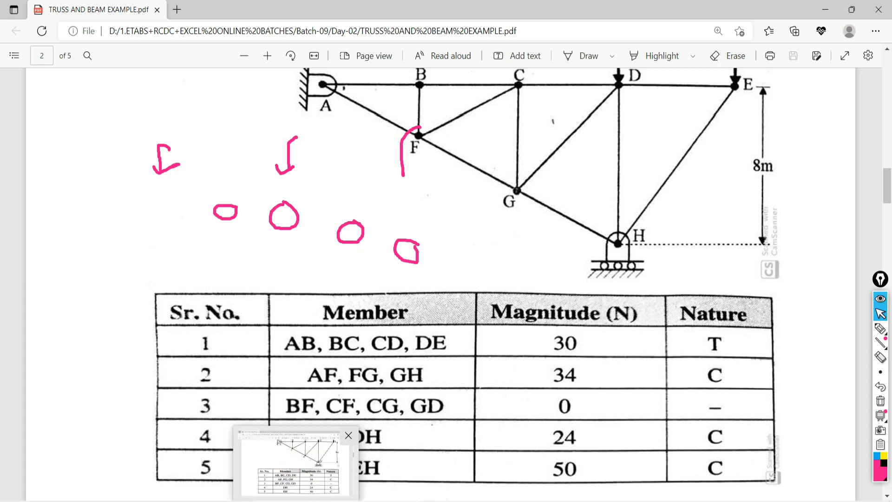
pyautogui.click(297, 500)
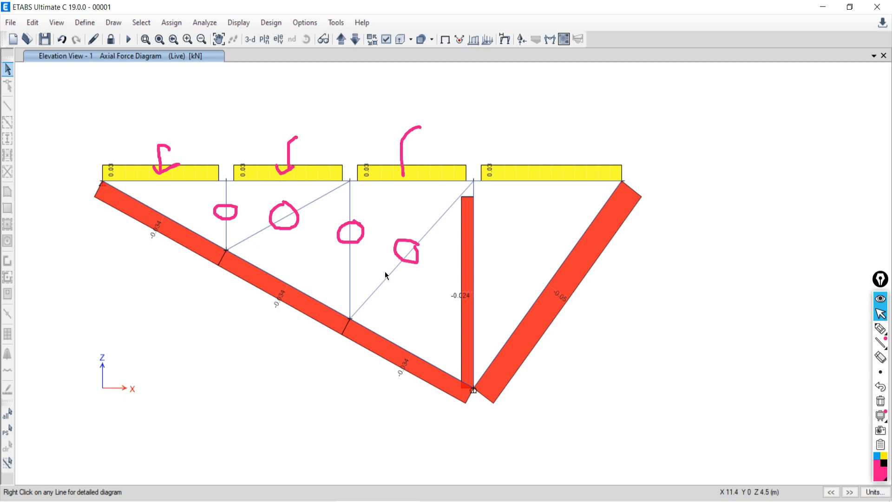
pyautogui.hotkey('alt', 'Tab')
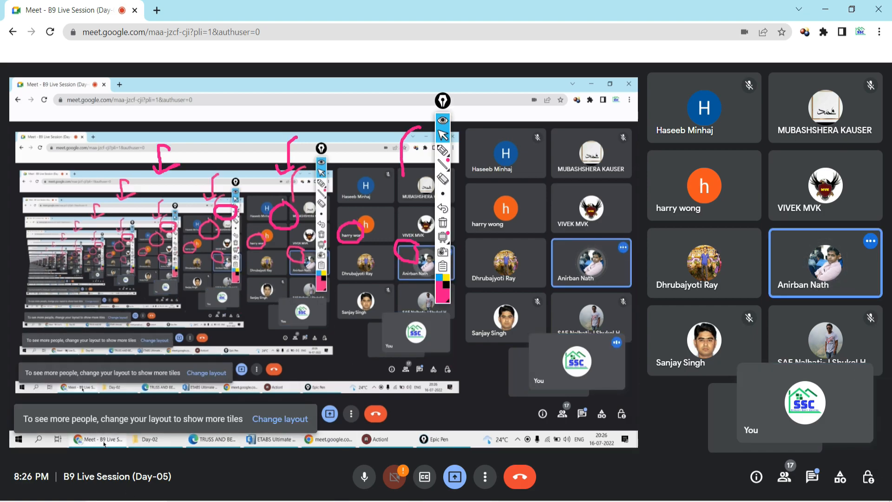
pyautogui.hotkey('alt', 'Tab')
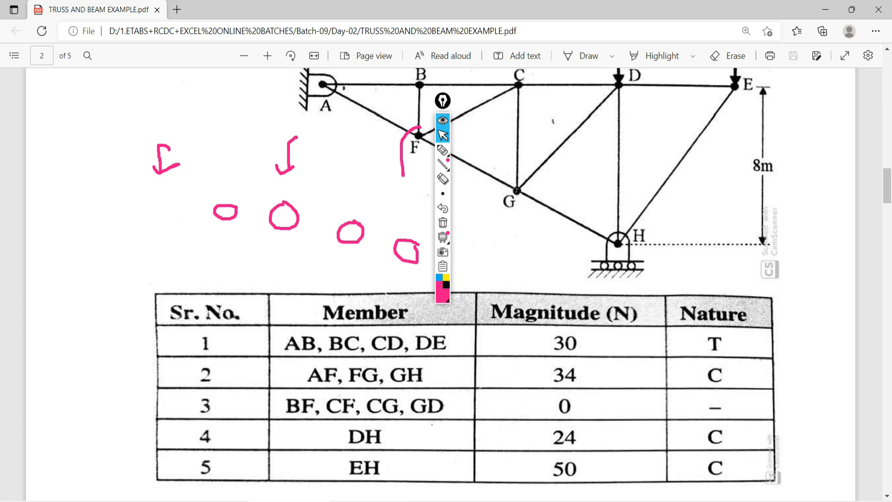
pyautogui.hotkey('alt', 'Tab')
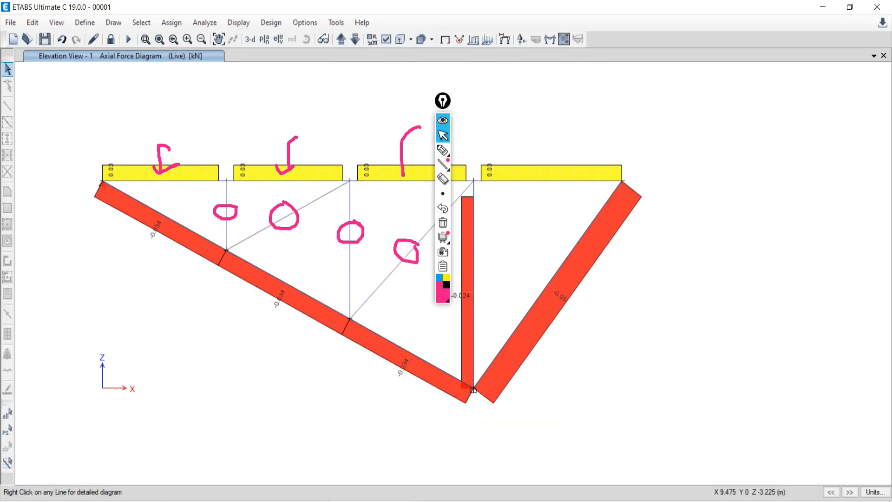
# Step: Unlock the model, accepting deletion of the analysis results, and clear the pen marks from the screen
pyautogui.click(108, 40)
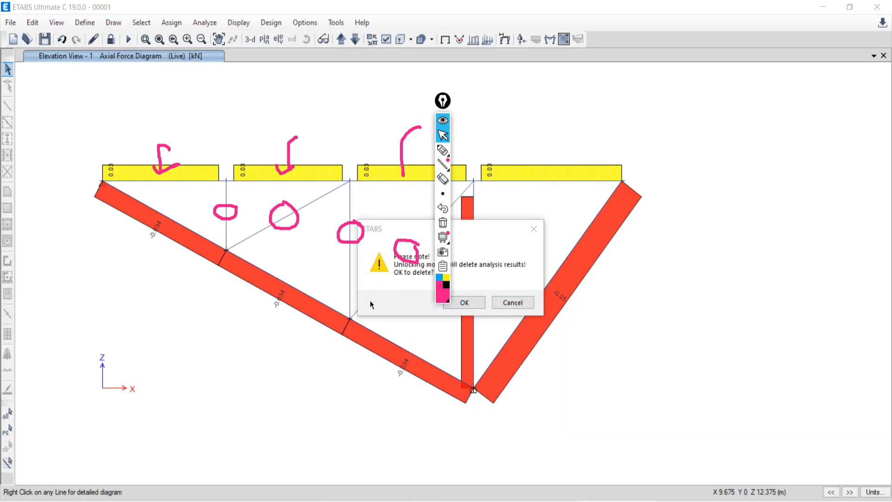
pyautogui.moveTo(443, 101); pyautogui.dragTo(848, 108)
pyautogui.click(455, 301)
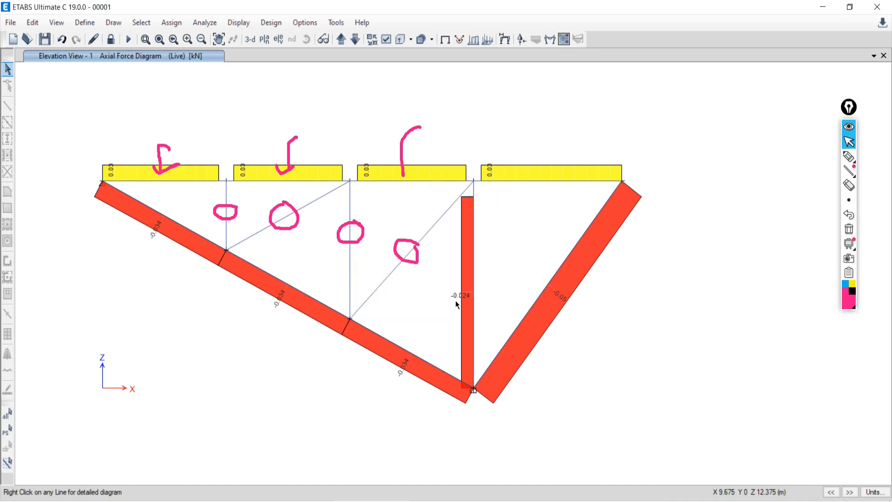
pyautogui.click(849, 229)
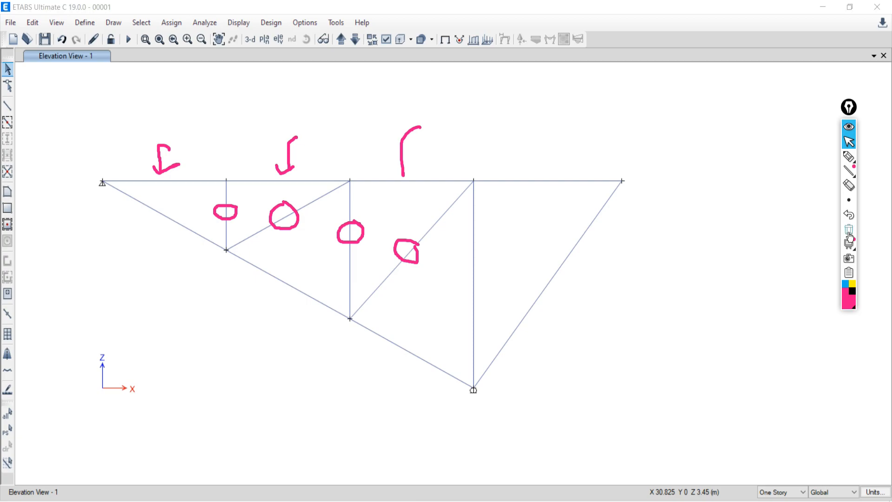
# Step: Select all 13 truss frames and assign Moment 22 (Minor) and Moment 33 (Major) releases at both ends, with partial fixity springs at 0
pyautogui.moveTo(405, 243); pyautogui.dragTo(474, 261, button='middle')
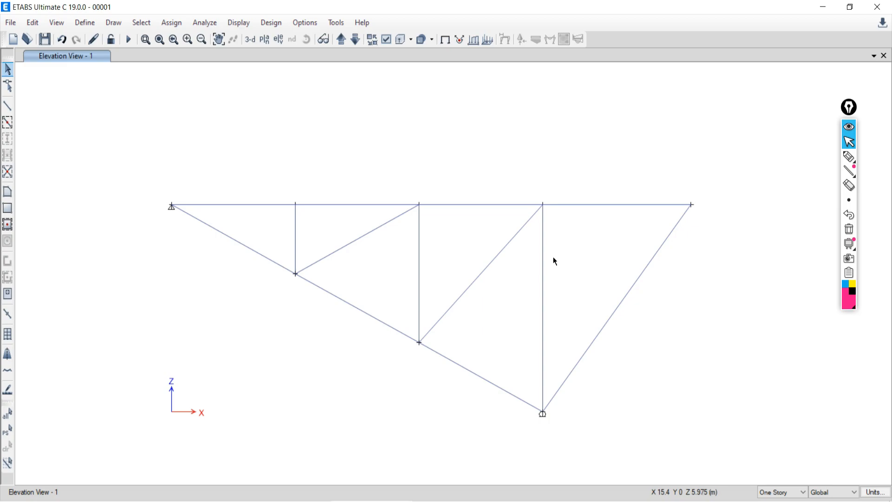
pyautogui.click(543, 286)
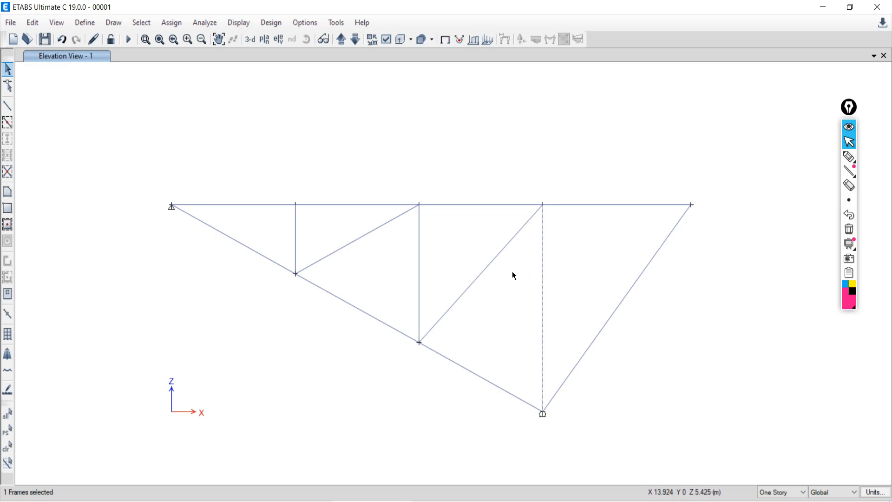
pyautogui.click(419, 253)
pyautogui.moveTo(340, 219); pyautogui.dragTo(311, 271)
pyautogui.click(237, 204)
pyautogui.moveTo(237, 262); pyautogui.dragTo(238, 262)
pyautogui.moveTo(493, 333); pyautogui.dragTo(438, 414)
pyautogui.moveTo(654, 282); pyautogui.dragTo(624, 319)
pyautogui.moveTo(591, 245); pyautogui.dragTo(591, 245)
pyautogui.moveTo(474, 182); pyautogui.dragTo(452, 241)
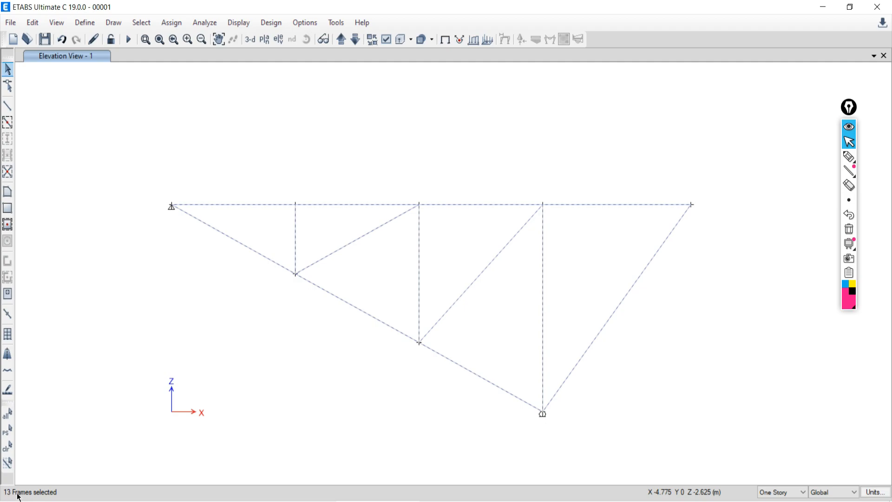
pyautogui.click(172, 23)
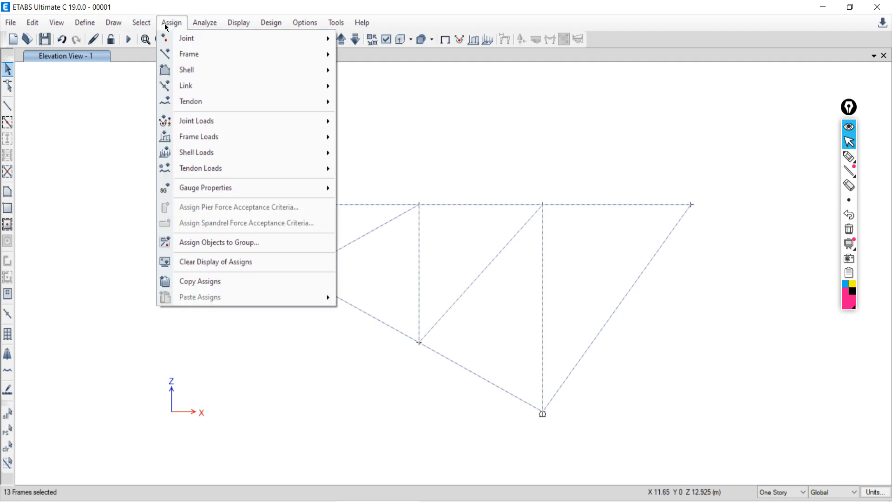
pyautogui.moveTo(194, 58)
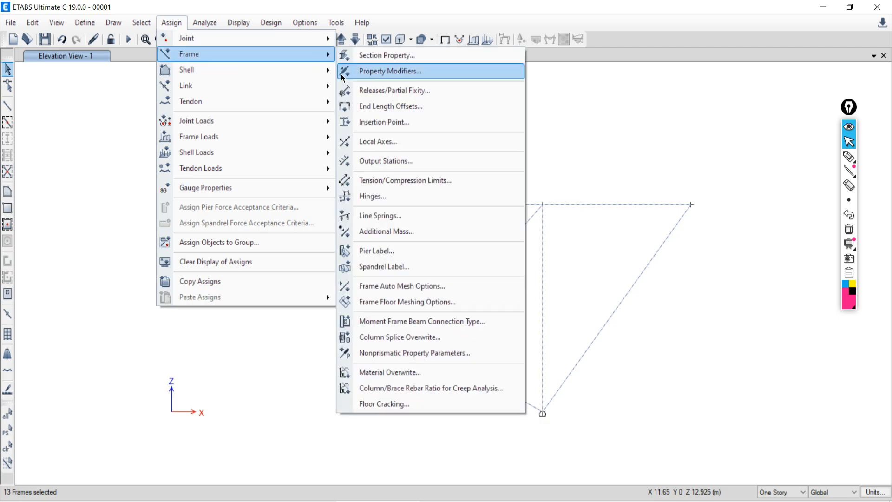
pyautogui.click(379, 91)
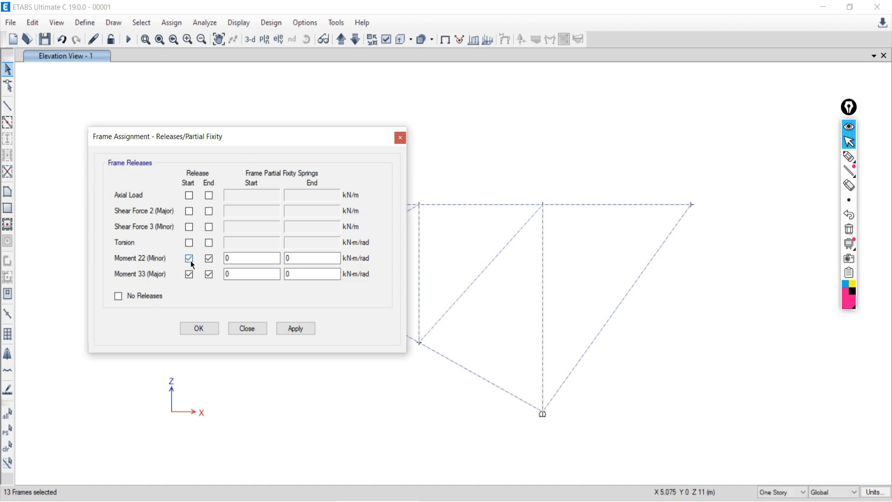
pyautogui.click(295, 329)
pyautogui.click(203, 328)
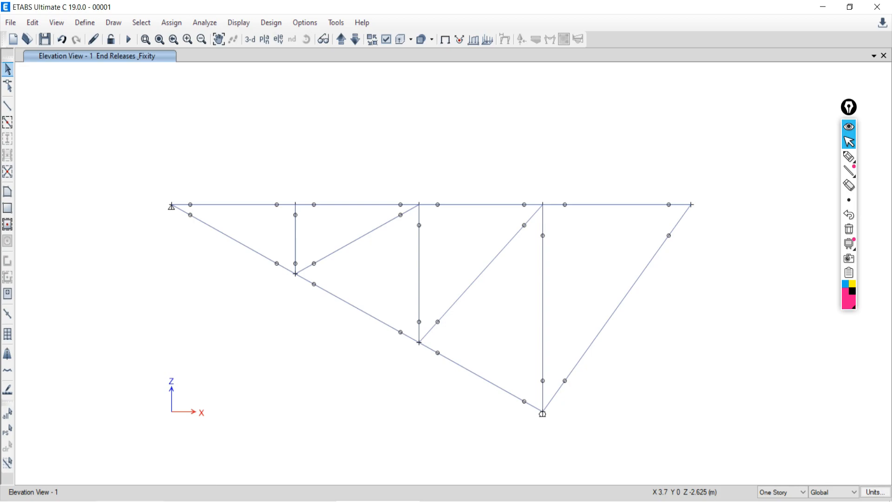
# Step: Draw two continuous A-LatBm frames from the pinned support to a point above the truss and down to the top chord's far end
pyautogui.moveTo(128, 501)
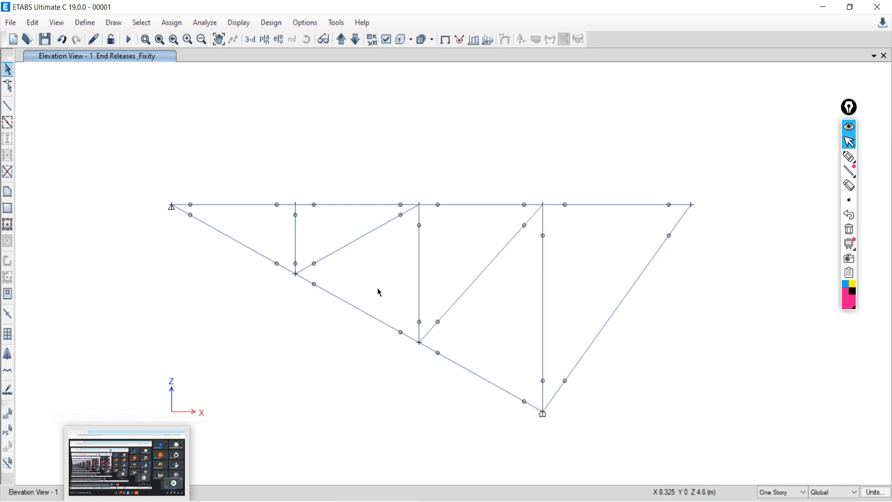
pyautogui.moveTo(379, 258); pyautogui.dragTo(283, 304, button='middle')
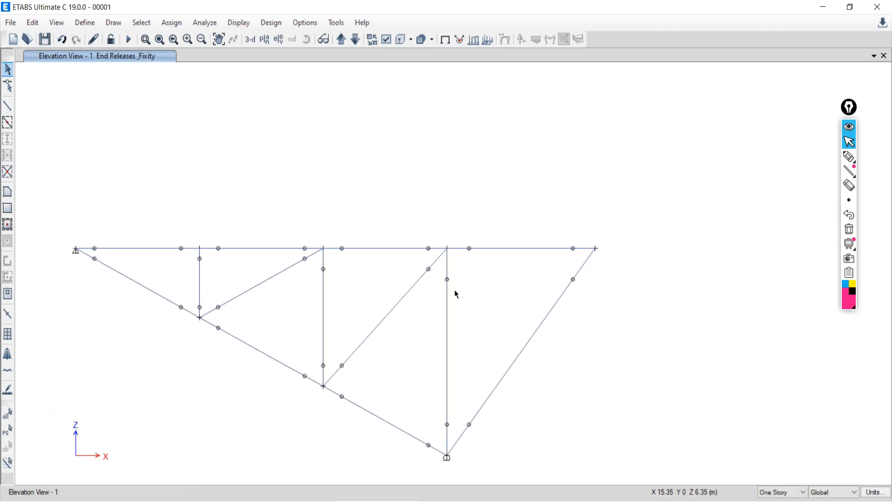
pyautogui.moveTo(413, 301); pyautogui.dragTo(436, 275, button='middle')
pyautogui.click(7, 105)
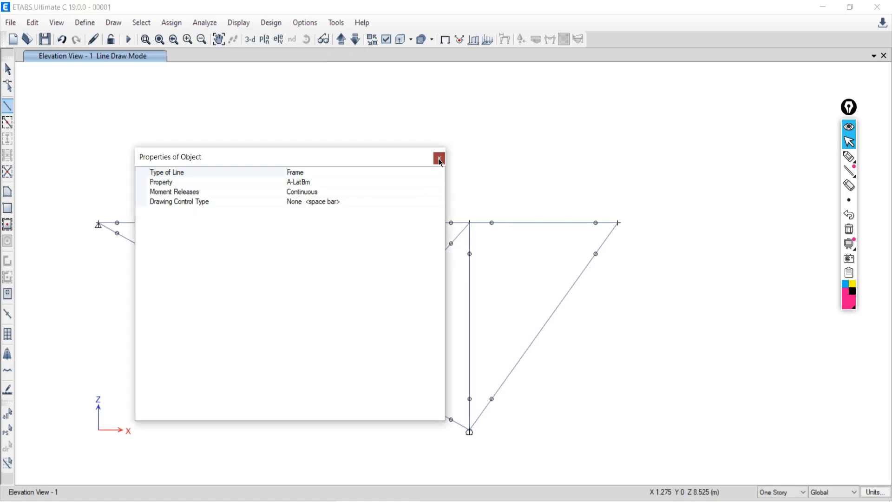
pyautogui.click(438, 158)
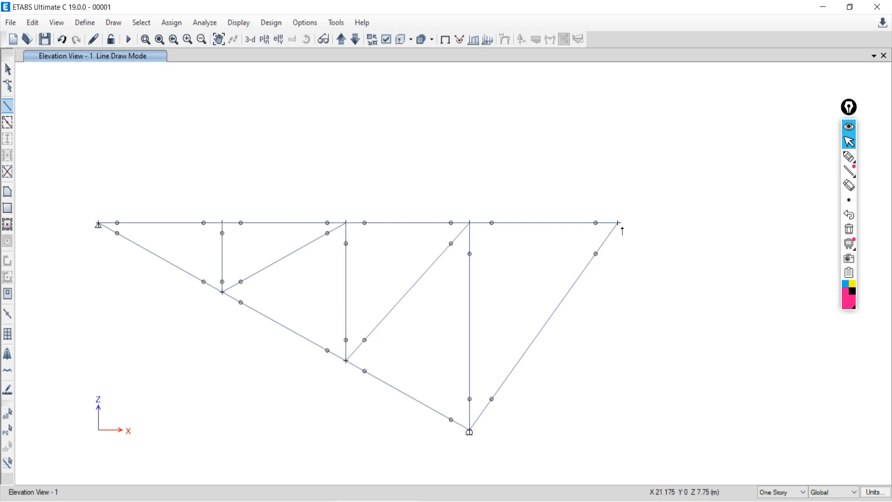
pyautogui.click(98, 225)
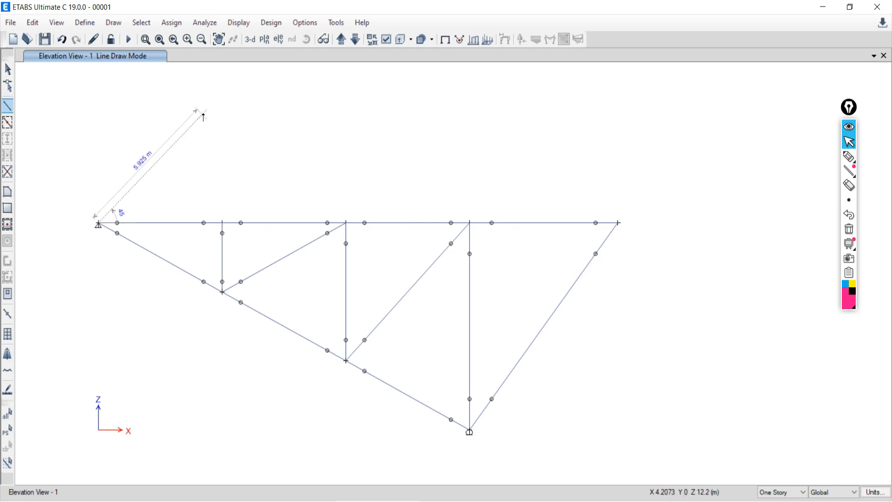
pyautogui.click(232, 101)
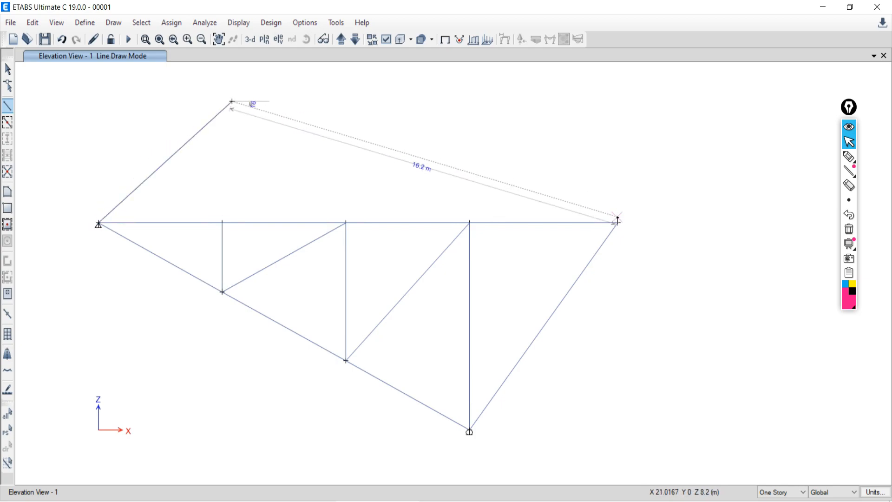
pyautogui.click(618, 222)
pyautogui.rightClick(554, 222)
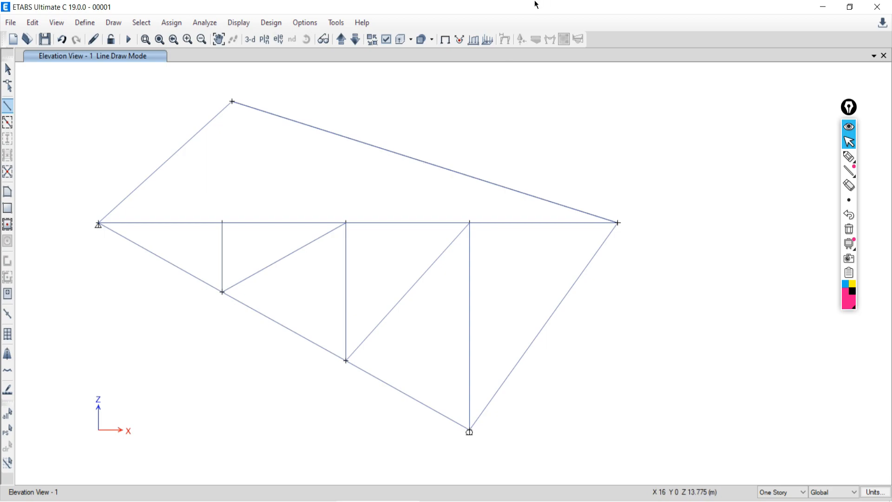
pyautogui.click(7, 70)
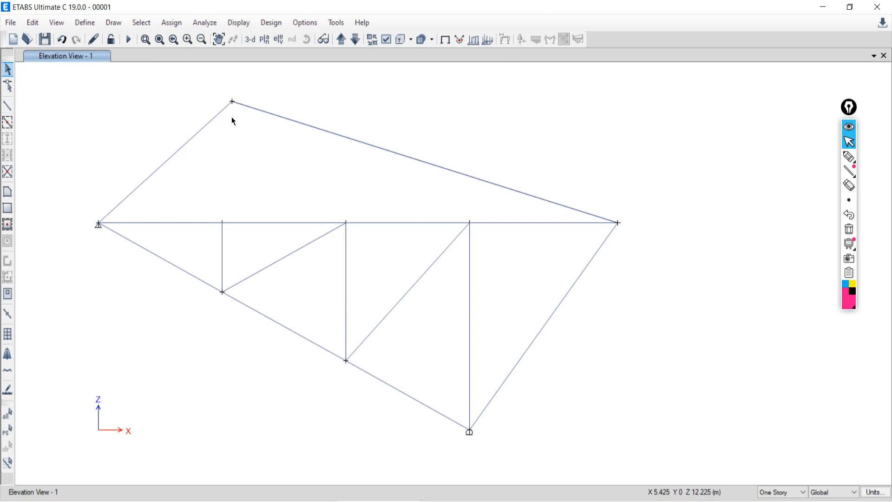
# Step: Mark the new apex joint with a short vertical offset, two horizontal pen lines and a vertical pen line through it
pyautogui.click(849, 157)
pyautogui.moveTo(233, 101); pyautogui.dragTo(234, 129)
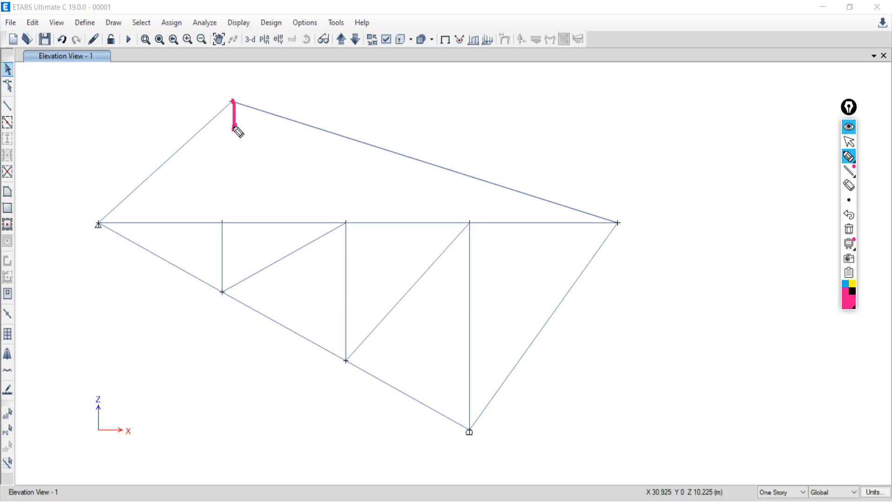
pyautogui.moveTo(212, 101); pyautogui.dragTo(284, 99)
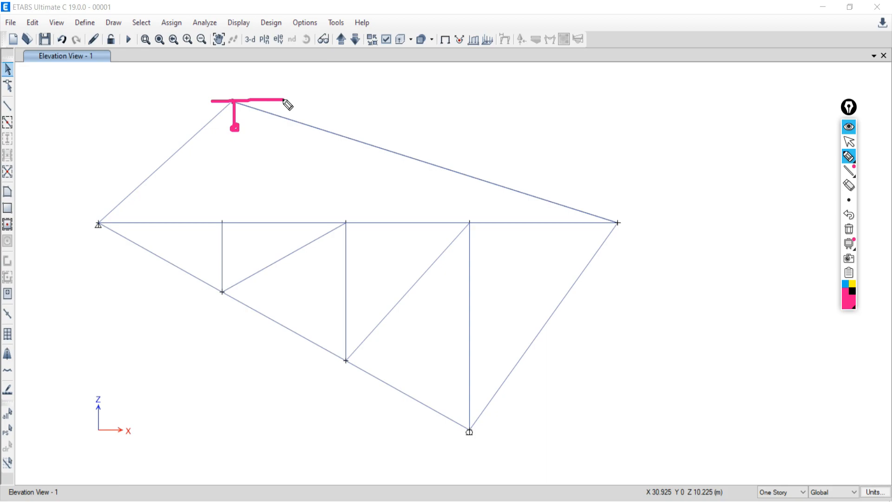
pyautogui.moveTo(191, 132); pyautogui.dragTo(308, 131)
pyautogui.moveTo(235, 81); pyautogui.dragTo(231, 158)
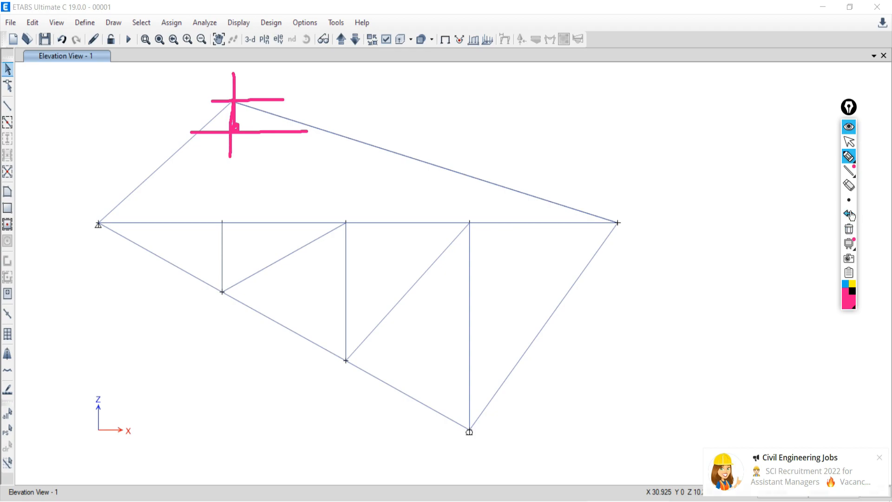
pyautogui.click(848, 141)
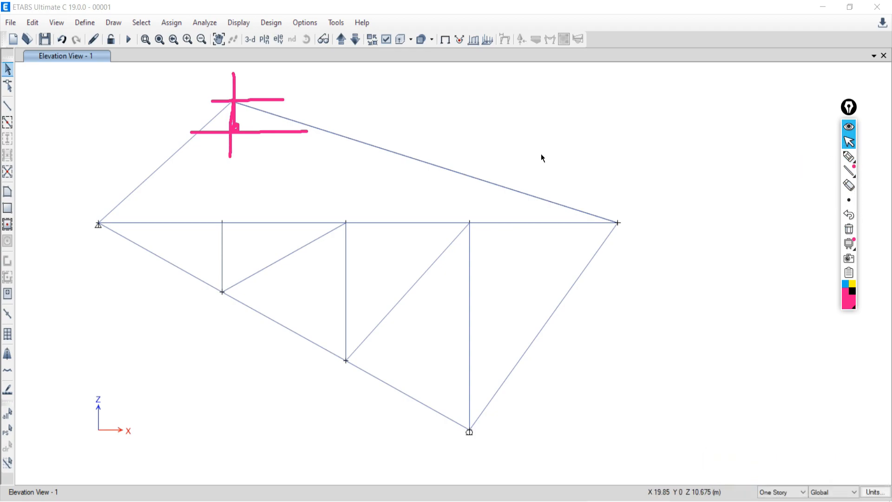
# Step: Delete the two inclined frames that meet at the apex joint above the truss
pyautogui.click(377, 146)
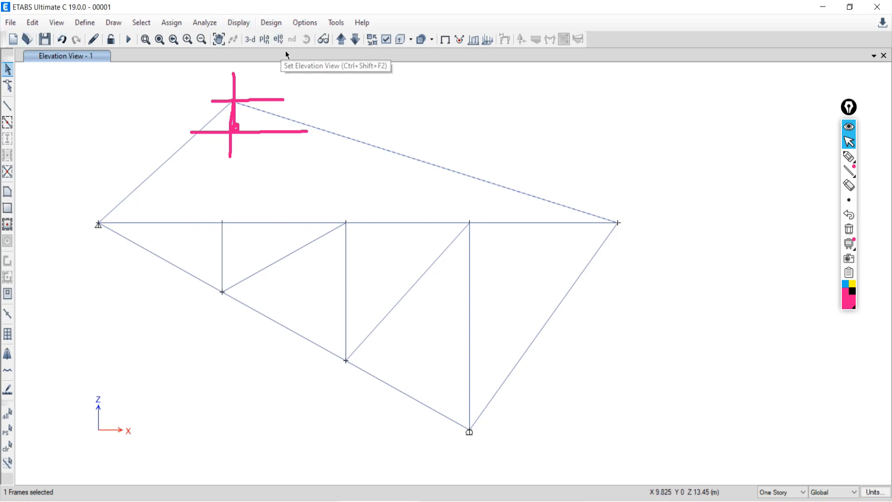
pyautogui.click(33, 22)
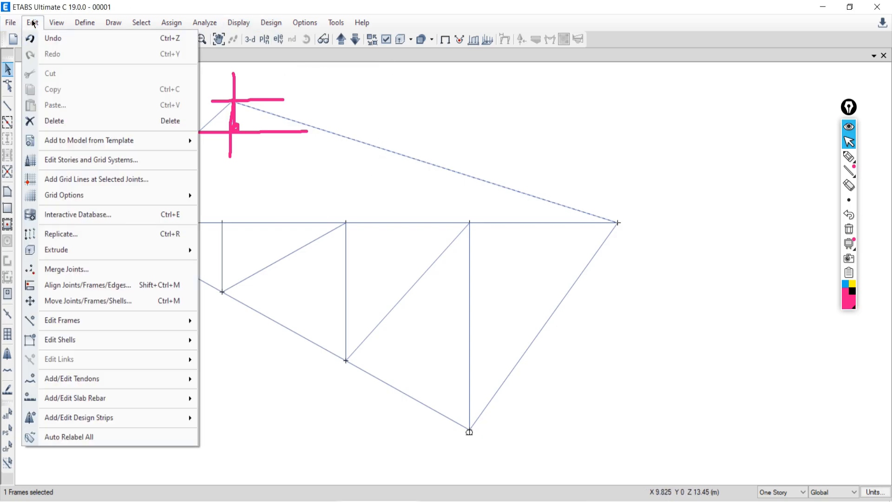
pyautogui.click(51, 120)
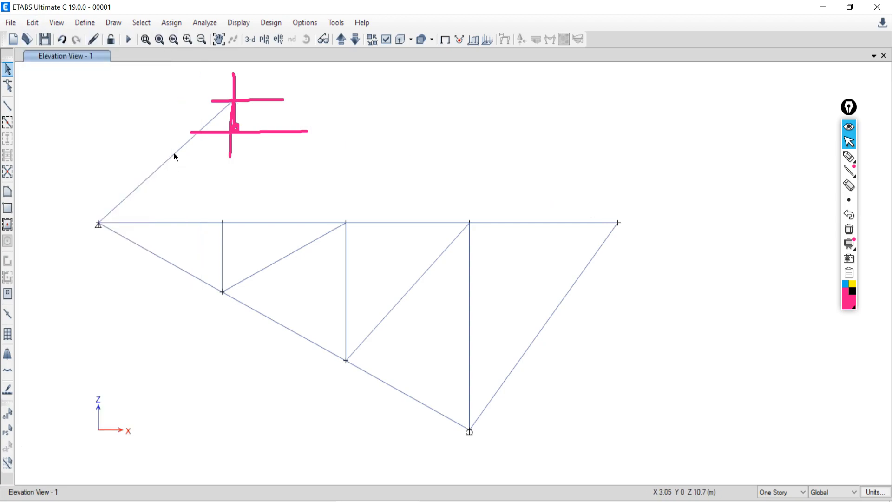
pyautogui.click(175, 154)
pyautogui.click(32, 23)
pyautogui.click(41, 122)
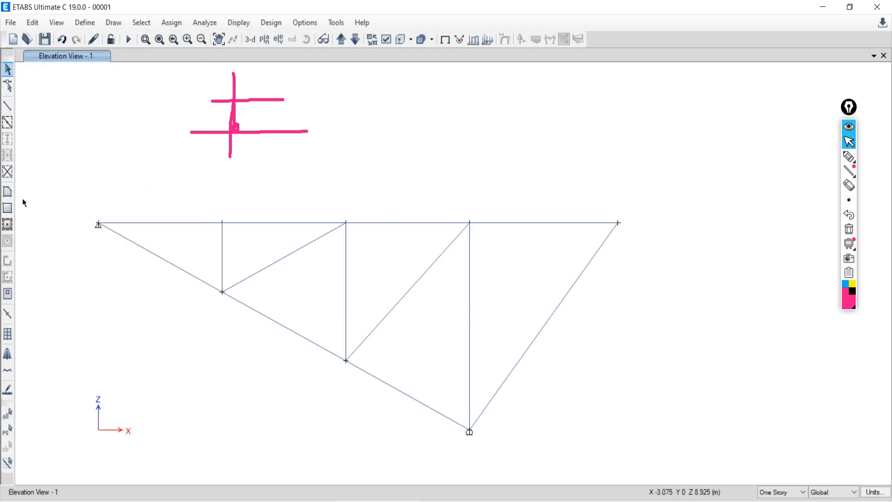
# Step: Draw two continuous frames from the pinned support to the lower pen-mark crossing and down to the top chord's far end
pyautogui.click(8, 106)
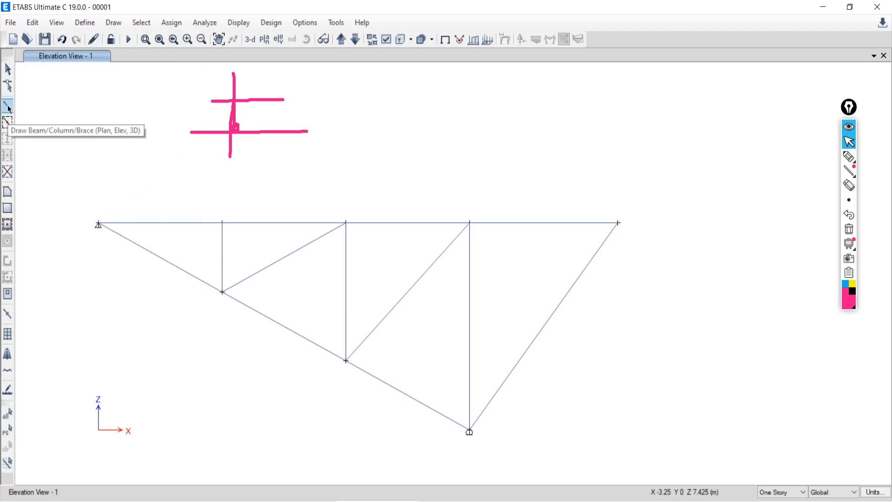
pyautogui.click(439, 159)
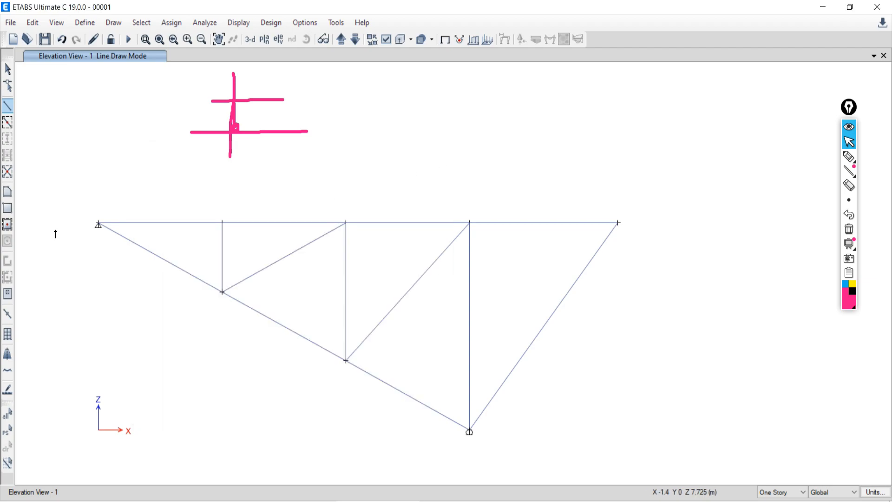
pyautogui.click(98, 224)
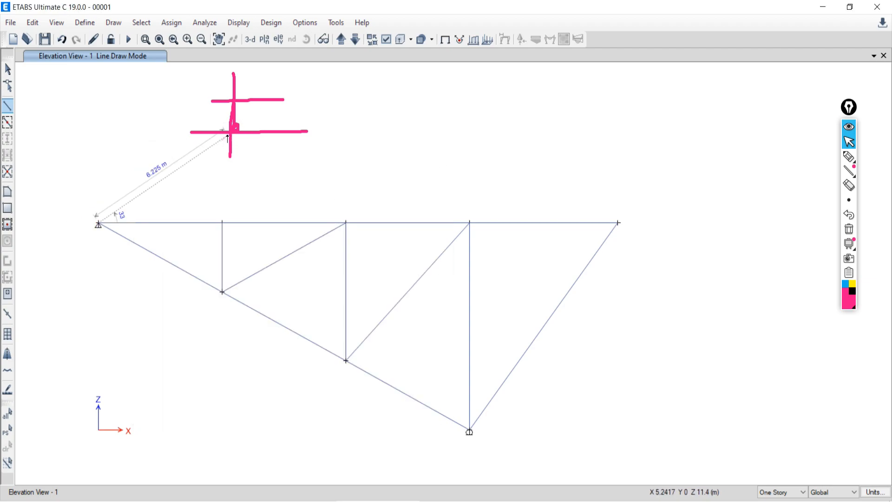
pyautogui.click(231, 134)
pyautogui.click(617, 223)
pyautogui.rightClick(607, 219)
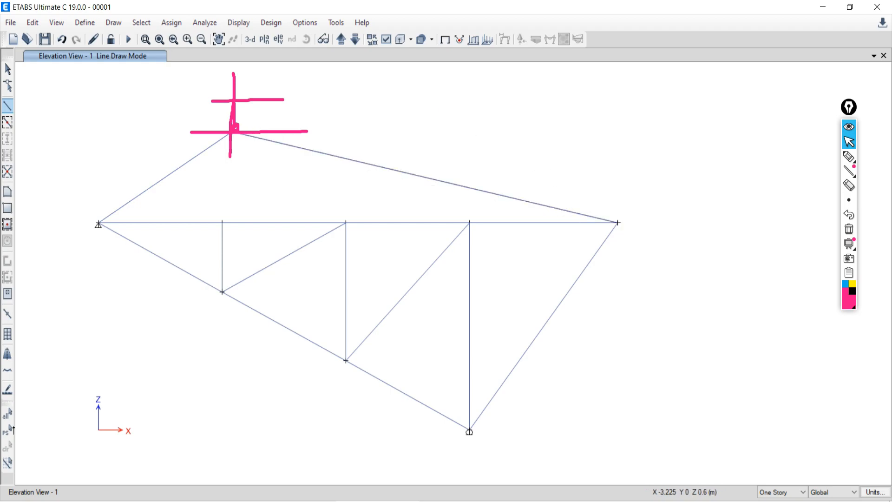
# Step: Undo the two newly drawn frames above the truss and return to selection mode
pyautogui.click(66, 38)
pyautogui.click(66, 38)
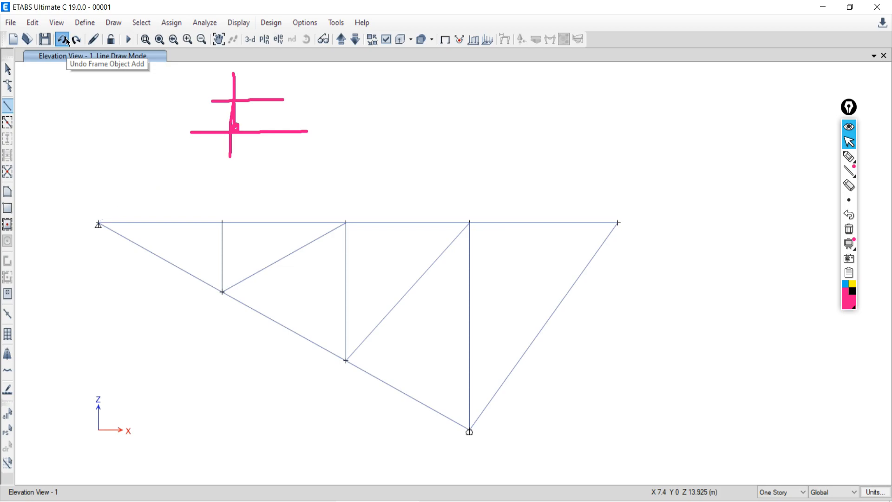
pyautogui.click(7, 70)
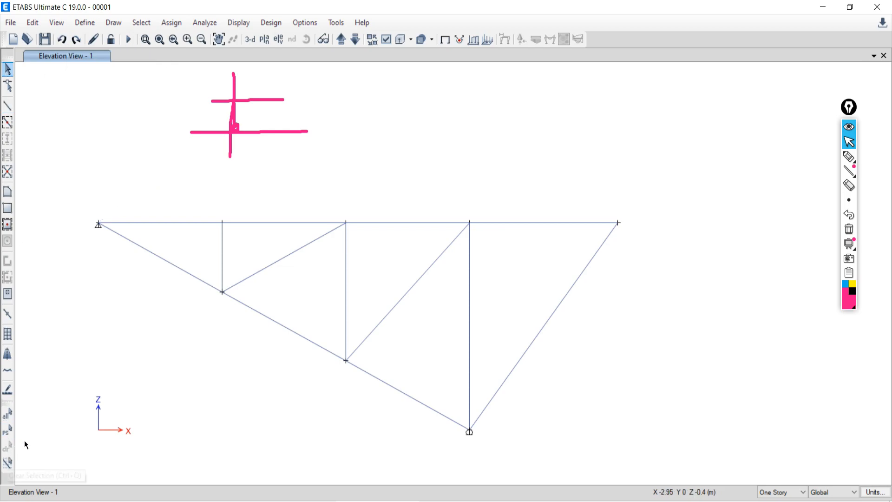
# Step: Clear the pen marks from the screen
pyautogui.click(850, 231)
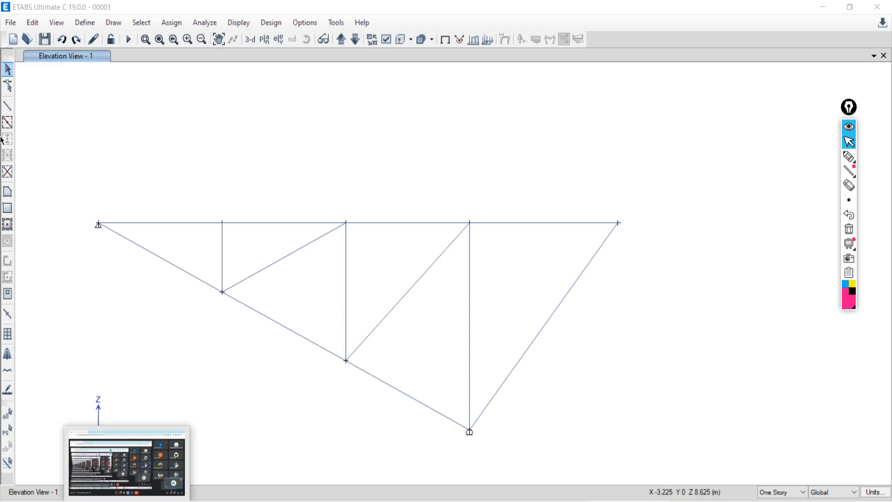
pyautogui.click(7, 70)
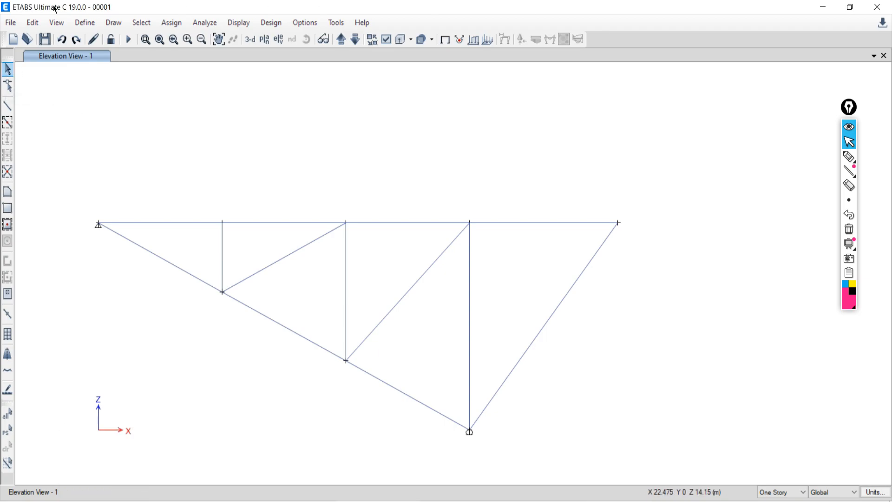
# Step: Select the truss's lowest support joint and remove all of its translation and rotation restraints
pyautogui.moveTo(441, 395); pyautogui.dragTo(535, 465)
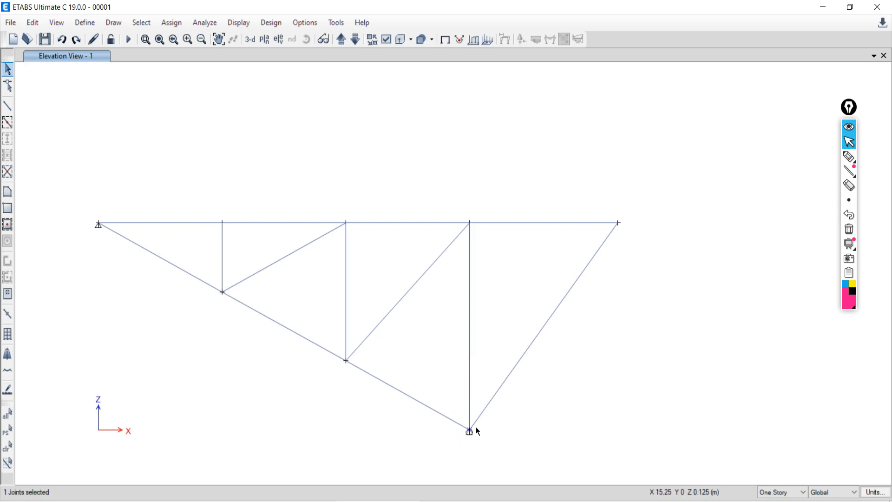
pyautogui.click(171, 23)
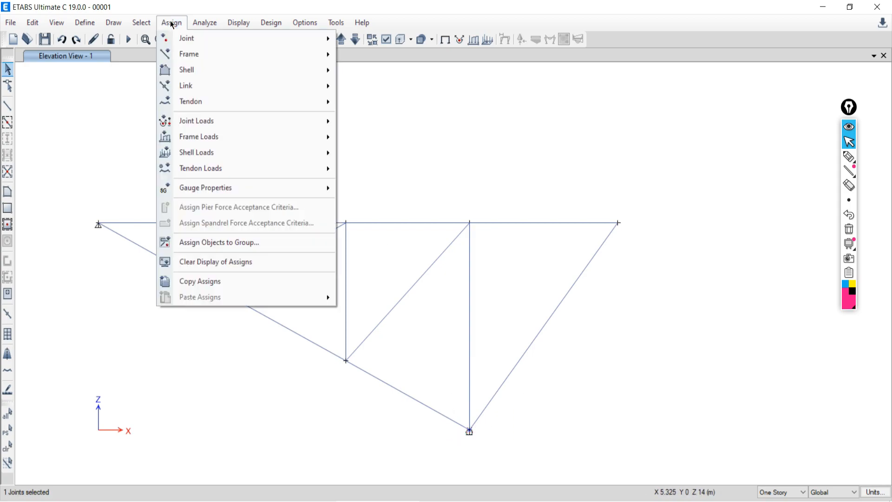
pyautogui.moveTo(185, 43)
pyautogui.click(346, 38)
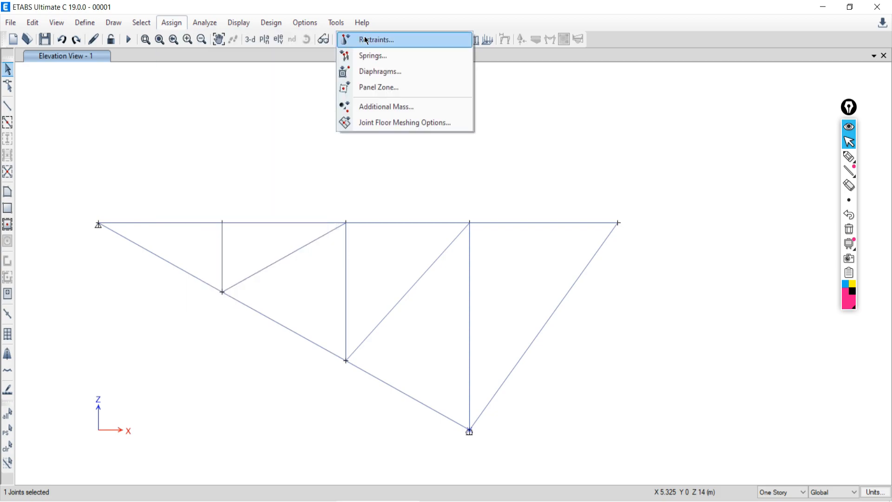
pyautogui.click(201, 207)
pyautogui.click(208, 237)
# Step: Assign a fully fixed restraint to the lowest joint and replace it with a pinned one restraining Translation X, Y and Z
pyautogui.moveTo(446, 396); pyautogui.dragTo(528, 454)
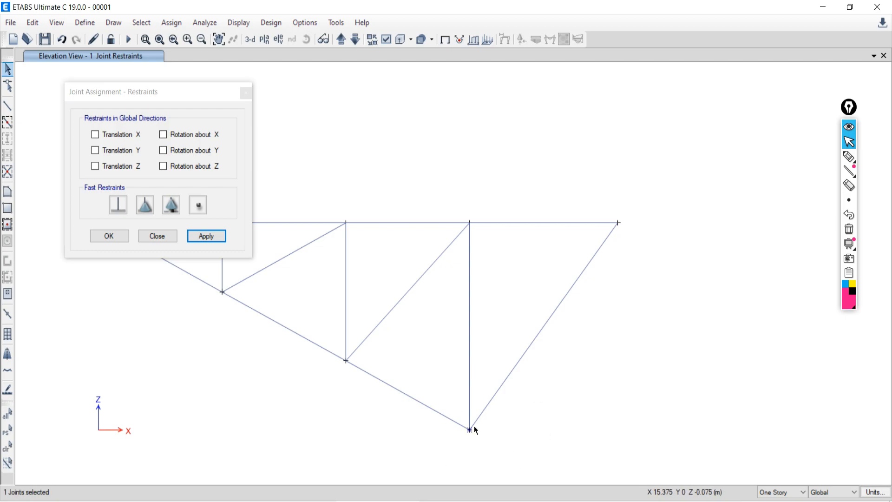
pyautogui.click(117, 206)
pyautogui.click(206, 236)
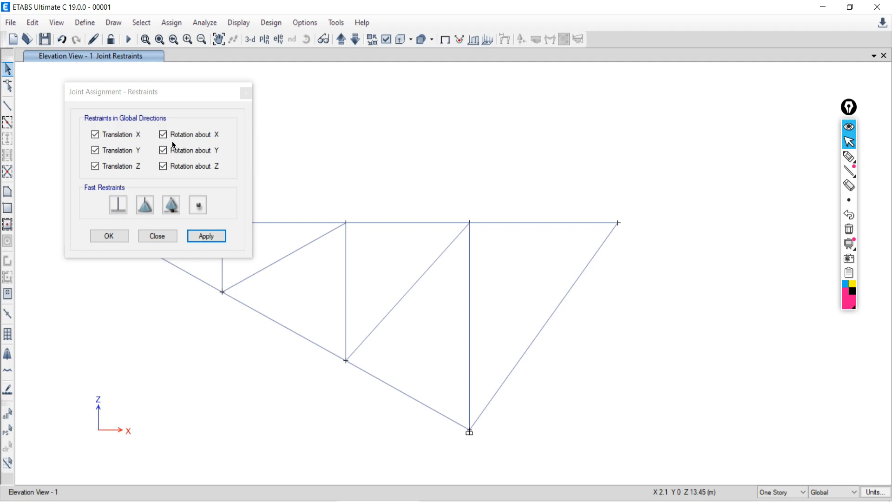
pyautogui.moveTo(446, 393); pyautogui.dragTo(523, 453)
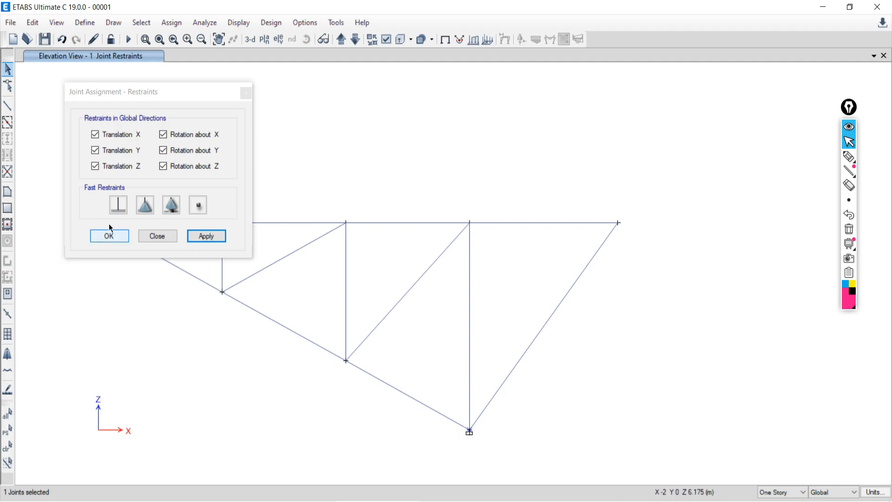
pyautogui.click(145, 205)
pyautogui.click(206, 236)
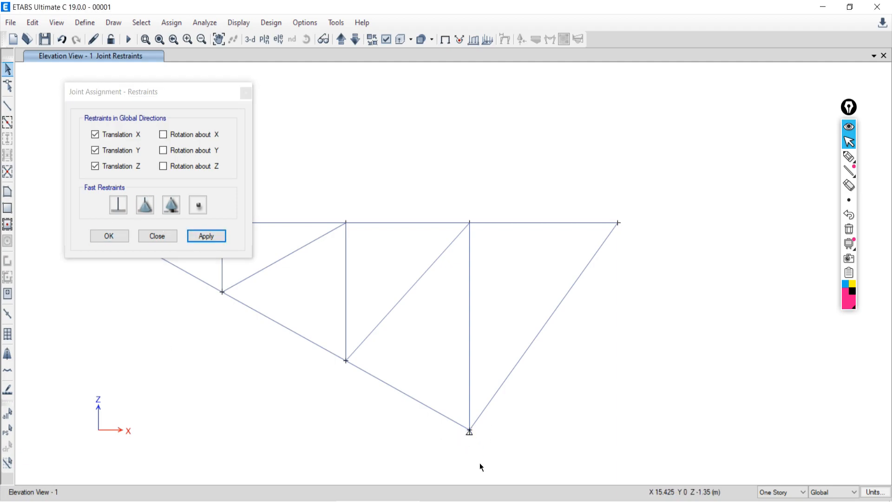
# Step: Change the lowest joint's support to a roller, restraining only Translation Z
pyautogui.click(172, 206)
pyautogui.click(203, 235)
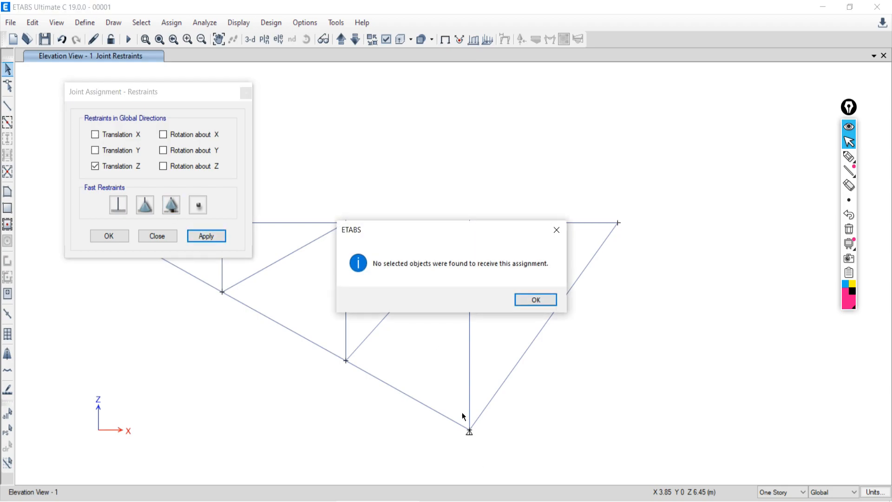
pyautogui.click(535, 299)
pyautogui.moveTo(447, 395); pyautogui.dragTo(534, 467)
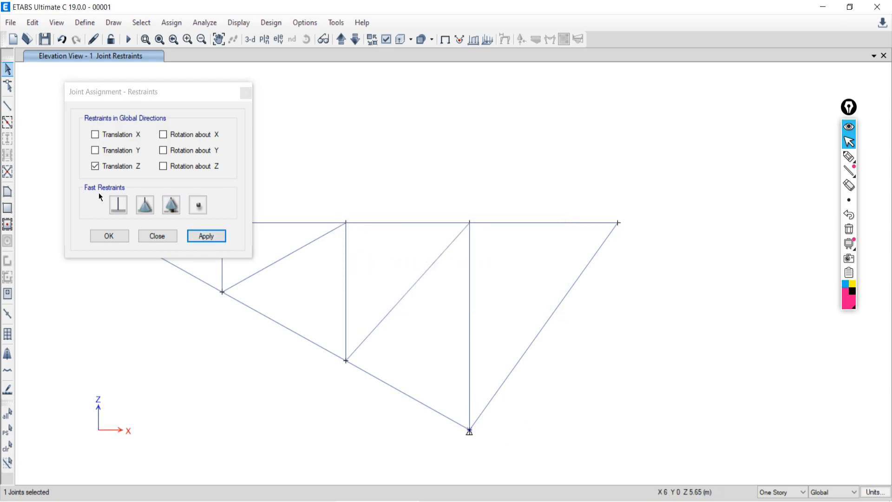
pyautogui.click(216, 237)
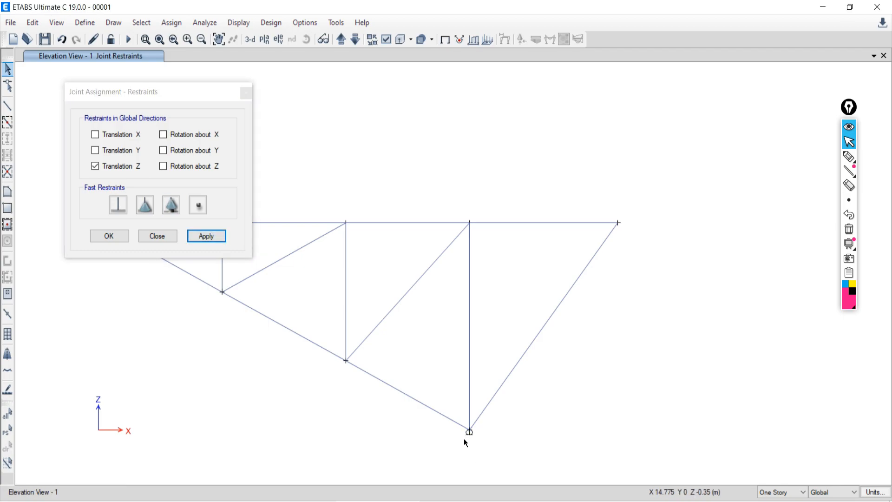
# Step: Free the lowest joint of all restraints and reassign its roller support with only Translation Z restrained
pyautogui.moveTo(457, 404); pyautogui.dragTo(493, 444)
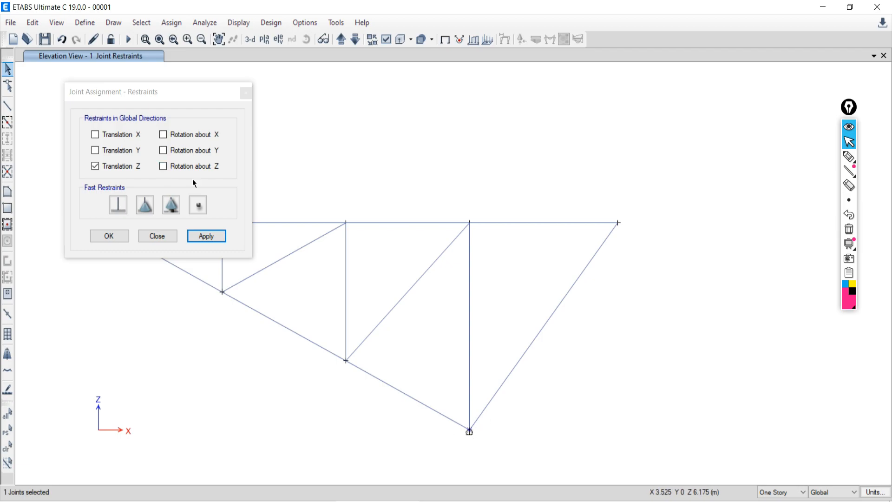
pyautogui.click(198, 204)
pyautogui.click(206, 236)
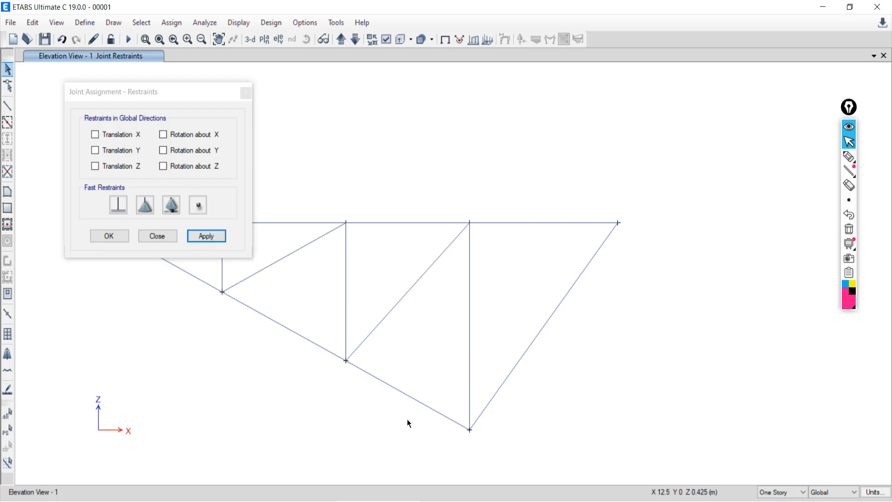
pyautogui.moveTo(454, 395); pyautogui.dragTo(507, 449)
pyautogui.click(171, 204)
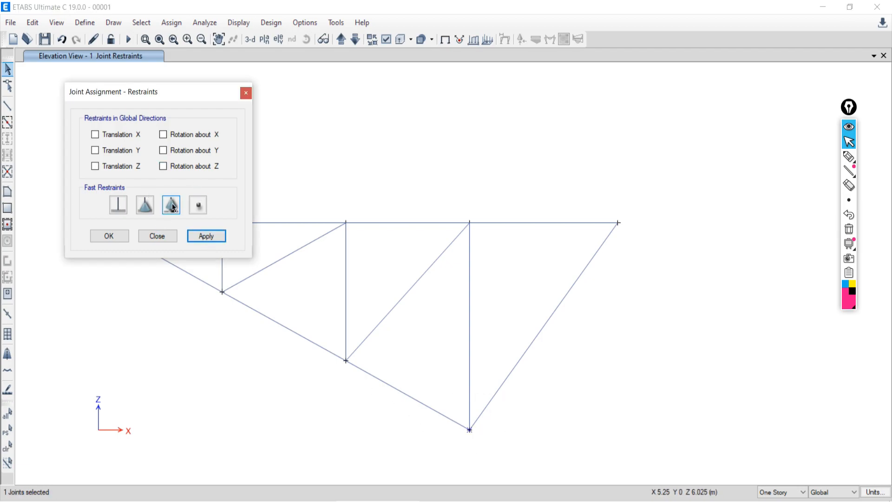
pyautogui.click(206, 236)
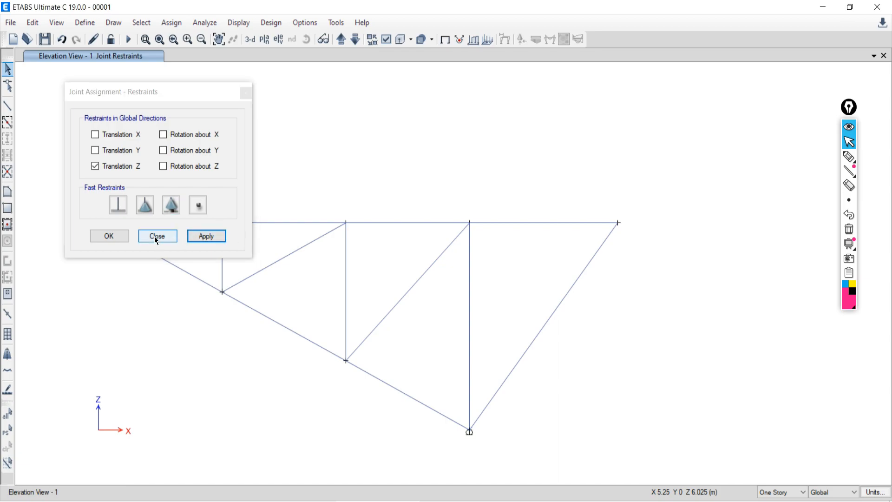
# Step: Switch to the TRUSS AND BEAM EXAMPLE PDF in the browser and examine its truss problems, member force tables and beam problems
pyautogui.click(151, 501)
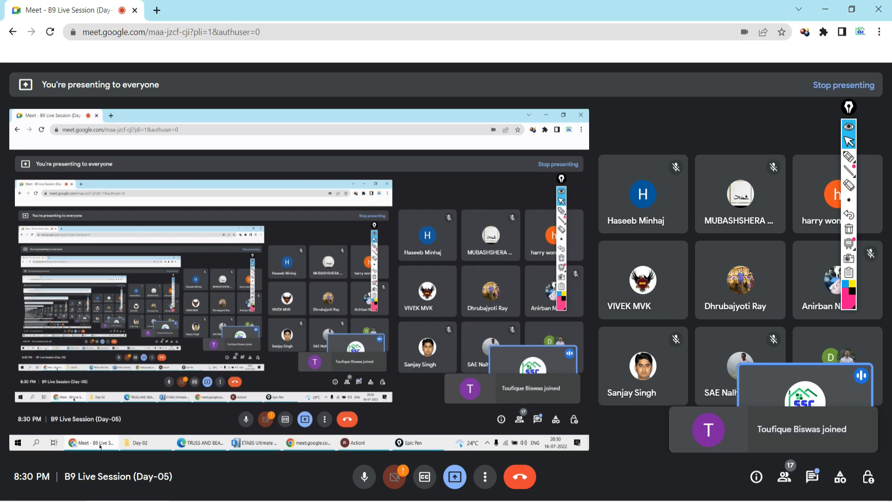
pyautogui.click(303, 501)
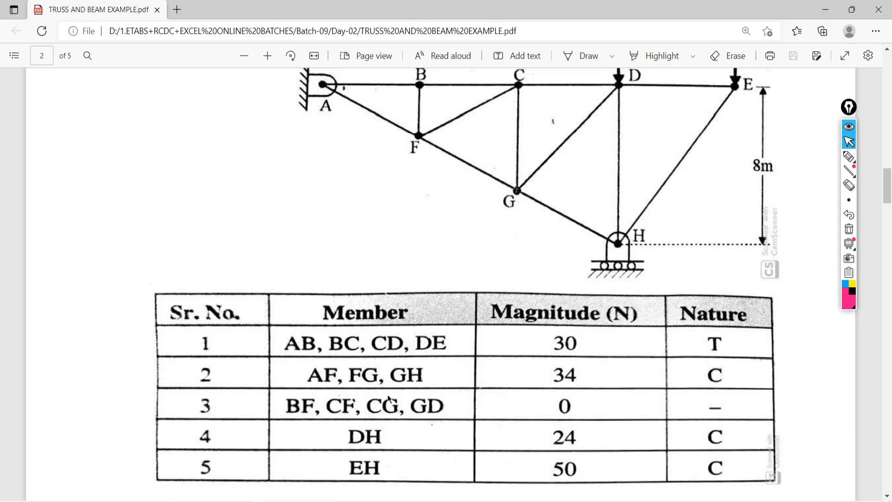
pyautogui.scroll(-4, 397, 397)
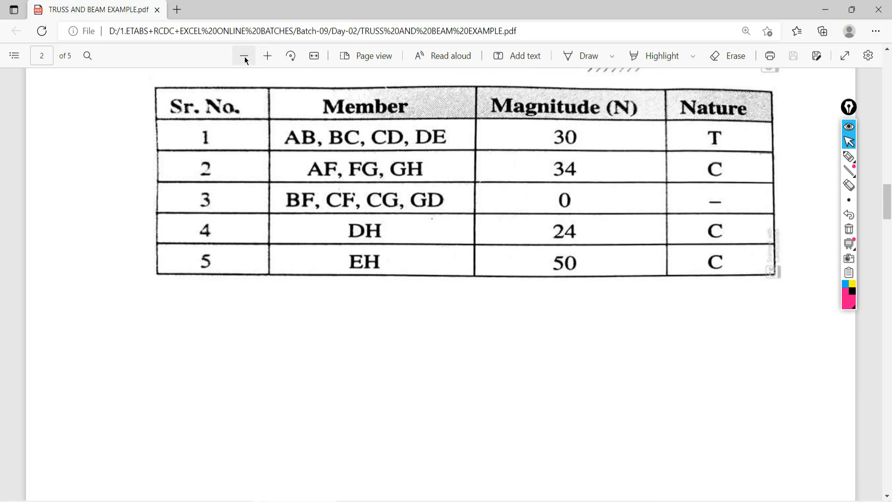
pyautogui.click(245, 56)
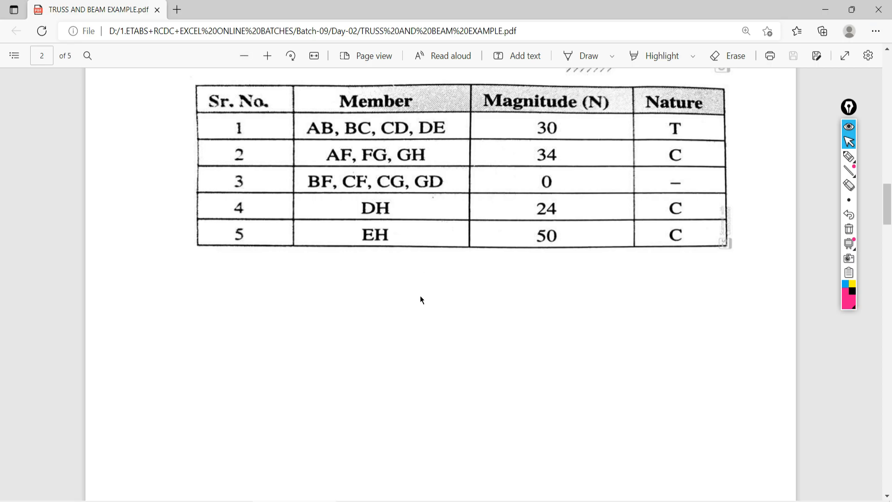
pyautogui.scroll(-5, 421, 302)
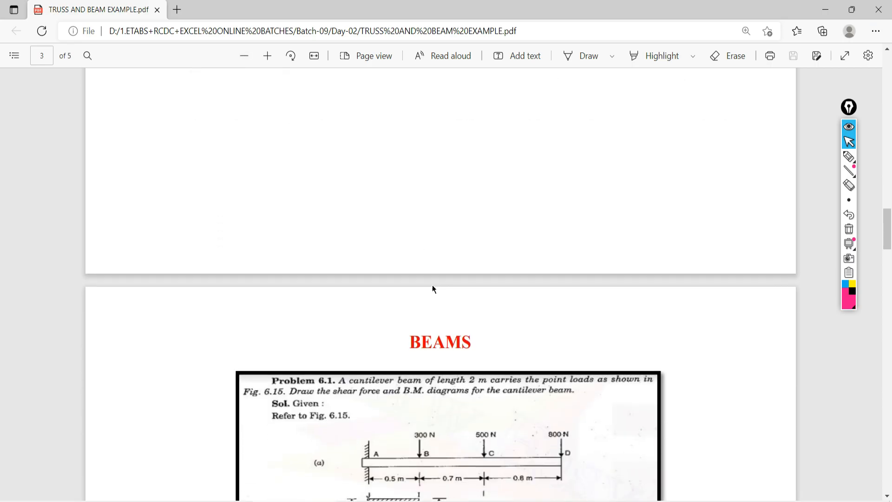
pyautogui.scroll(3, 433, 287)
pyautogui.scroll(2, 434, 288)
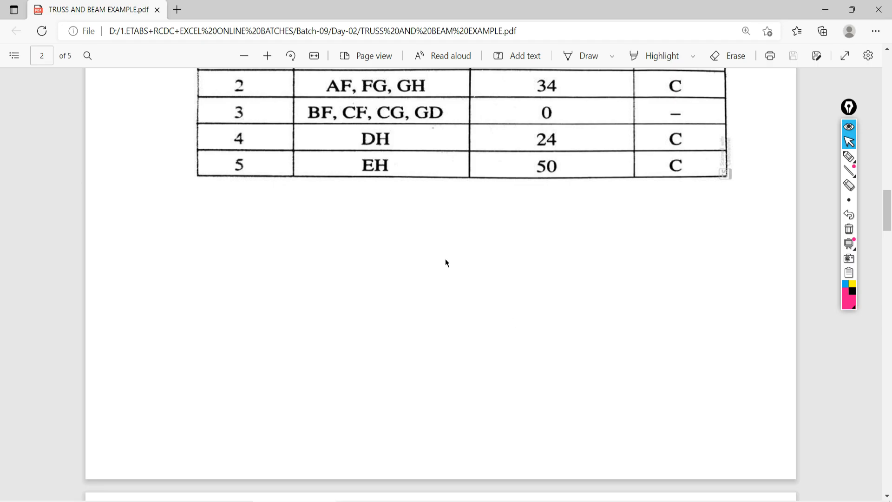
pyautogui.scroll(-4, 318, 343)
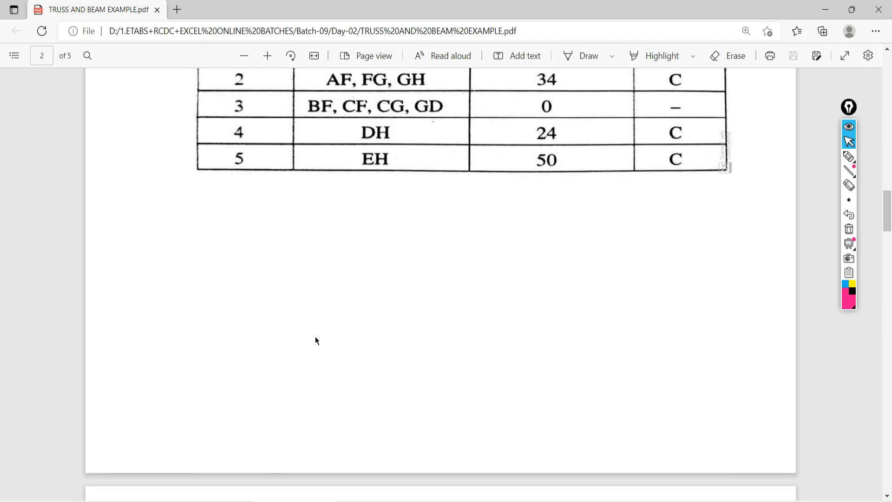
pyautogui.scroll(9, 313, 336)
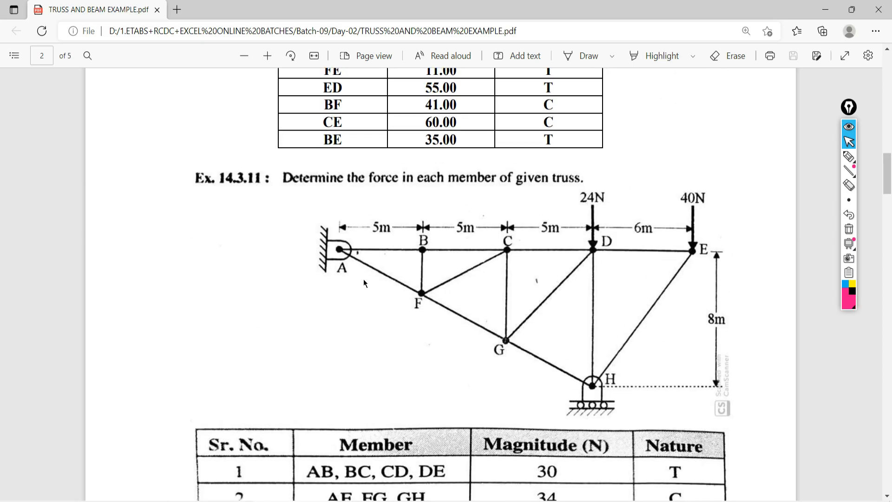
pyautogui.scroll(10, 413, 300)
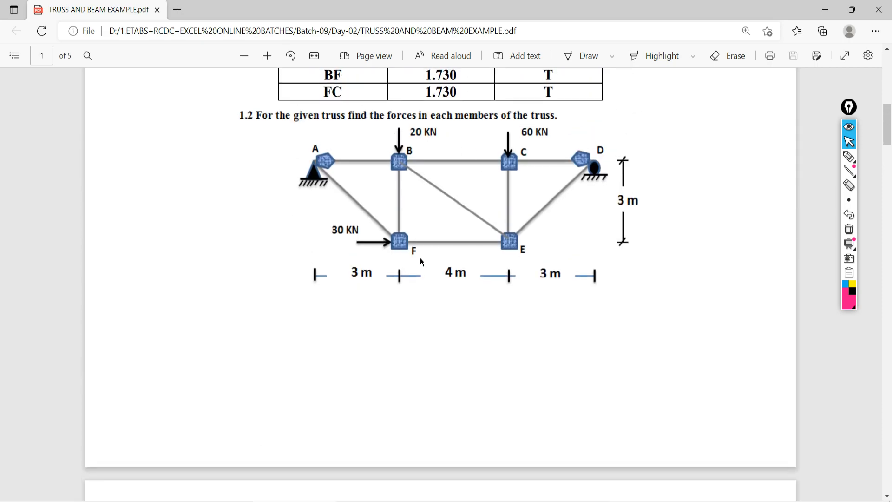
pyautogui.scroll(-4, 429, 301)
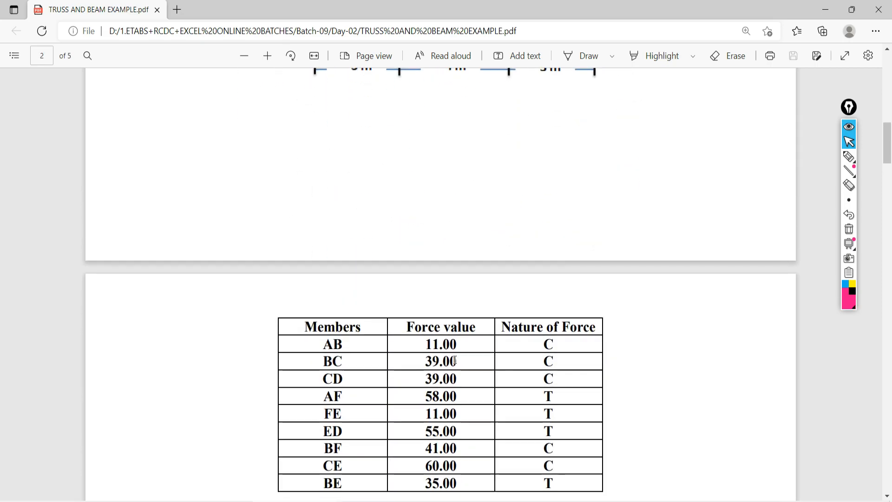